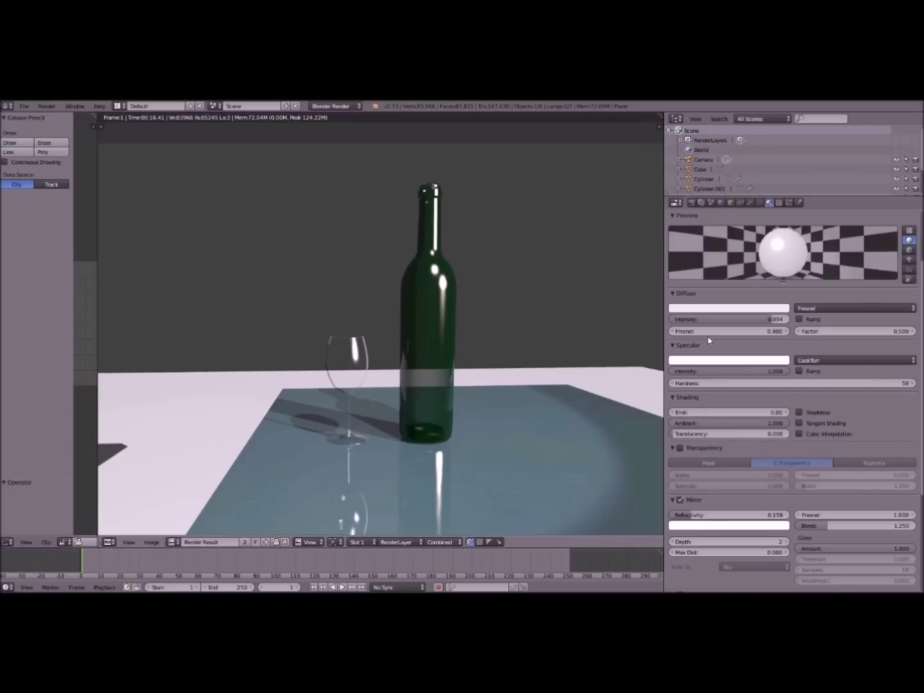
Examine the finished render of the green wine bottle and wine glass up close and as a whole.
scroll(708, 340, up, 4)
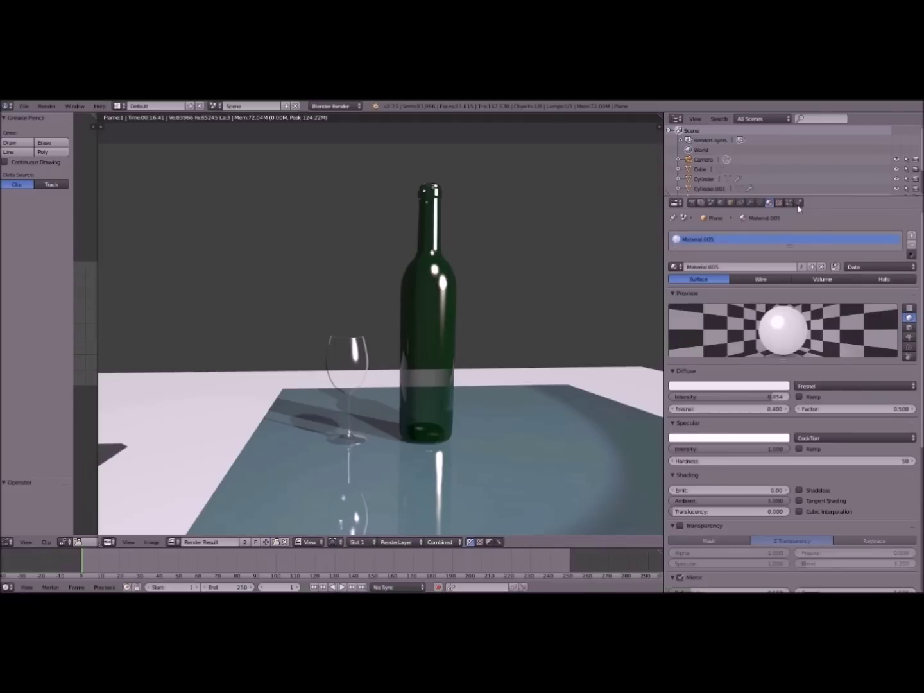
scroll(575, 251, up, 5)
scroll(477, 337, down, 5)
middle_drag(398, 349, 338, 449)
scroll(460, 308, up, 1)
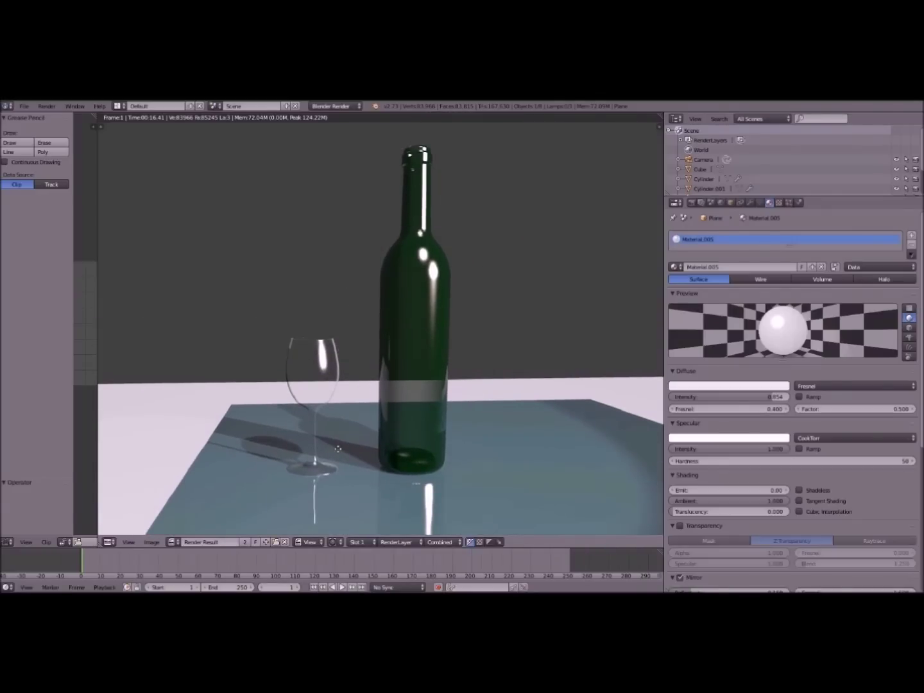
scroll(337, 443, down, 1)
mouse_move(342, 390)
middle_down()
mouse_move(357, 366)
mouse_move(344, 371)
middle_up()
scroll(357, 365, up, 1)
scroll(343, 371, up, 1)
scroll(333, 384, down, 1)
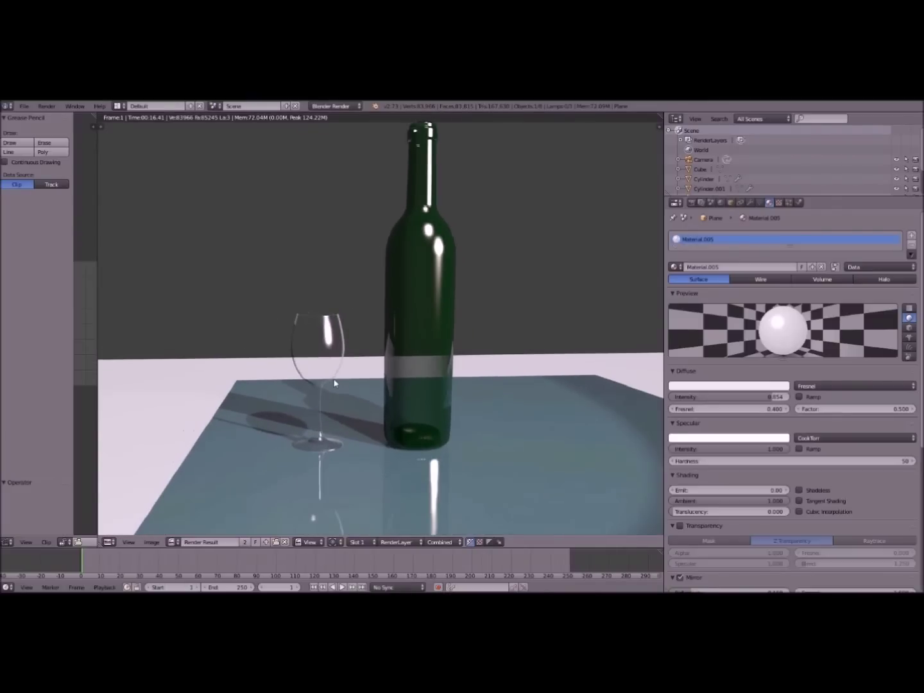
scroll(334, 383, down, 1)
scroll(338, 344, up, 2)
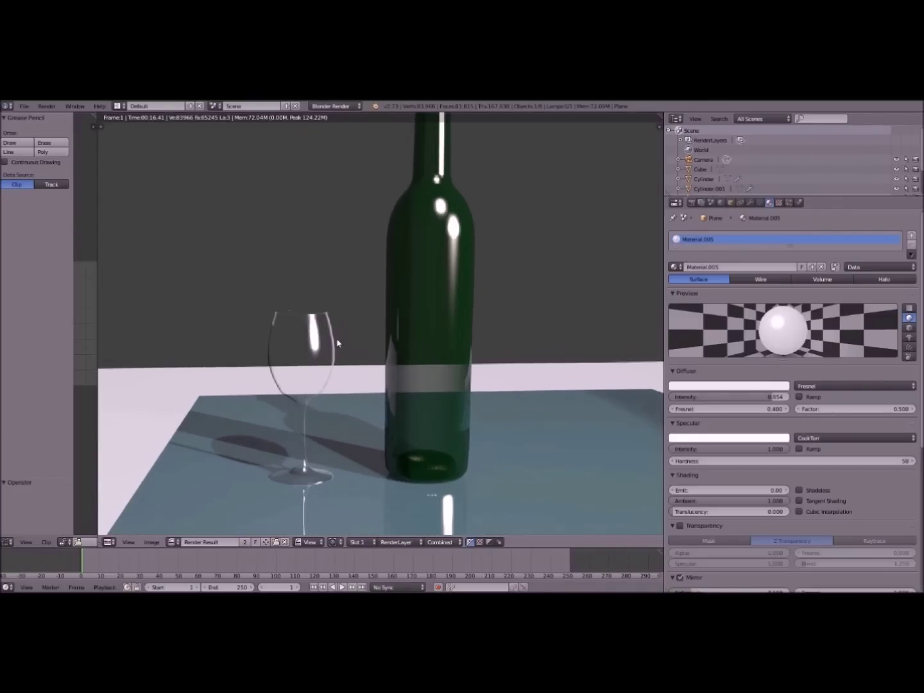
scroll(337, 344, down, 1)
scroll(337, 341, up, 2)
middle_drag(286, 272, 245, 274)
scroll(245, 274, down, 2)
middle_drag(397, 220, 445, 255)
scroll(540, 365, down, 2)
scroll(540, 365, up, 2)
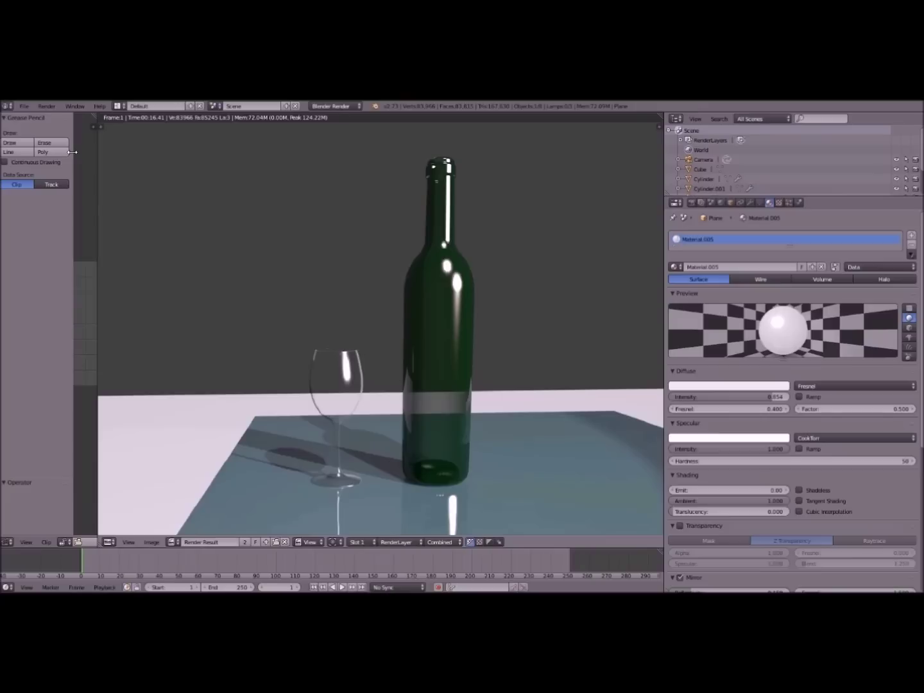
Start a new file with the default startup scene and open the user preferences.
click(25, 106)
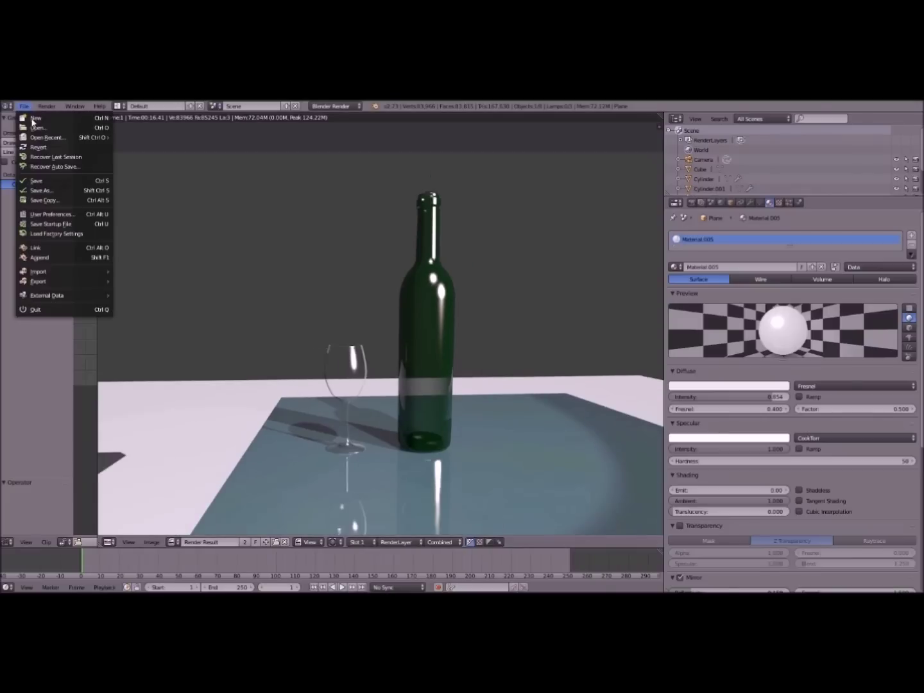
click(32, 119)
click(29, 127)
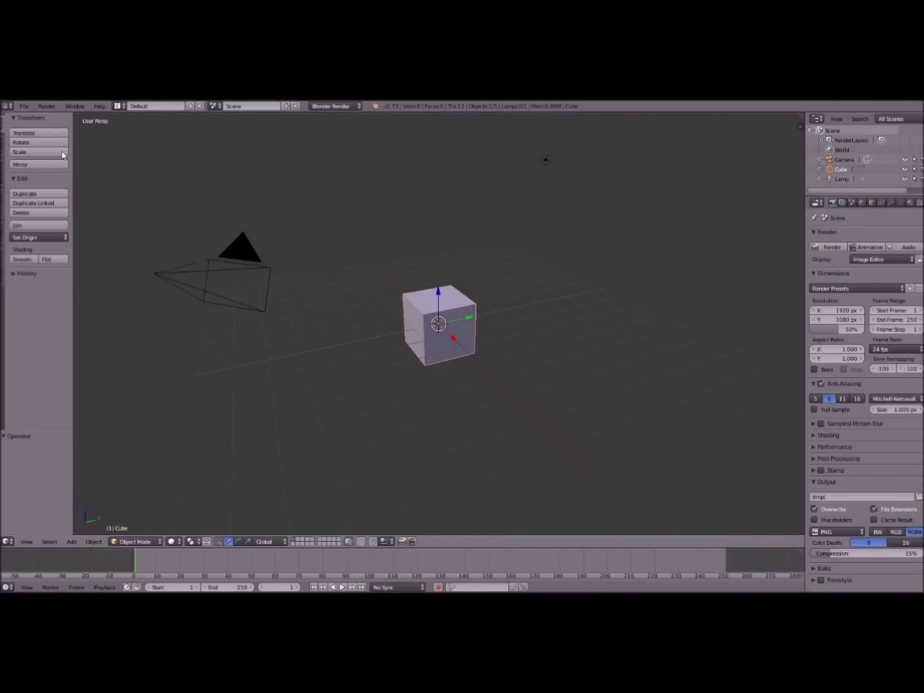
click(24, 106)
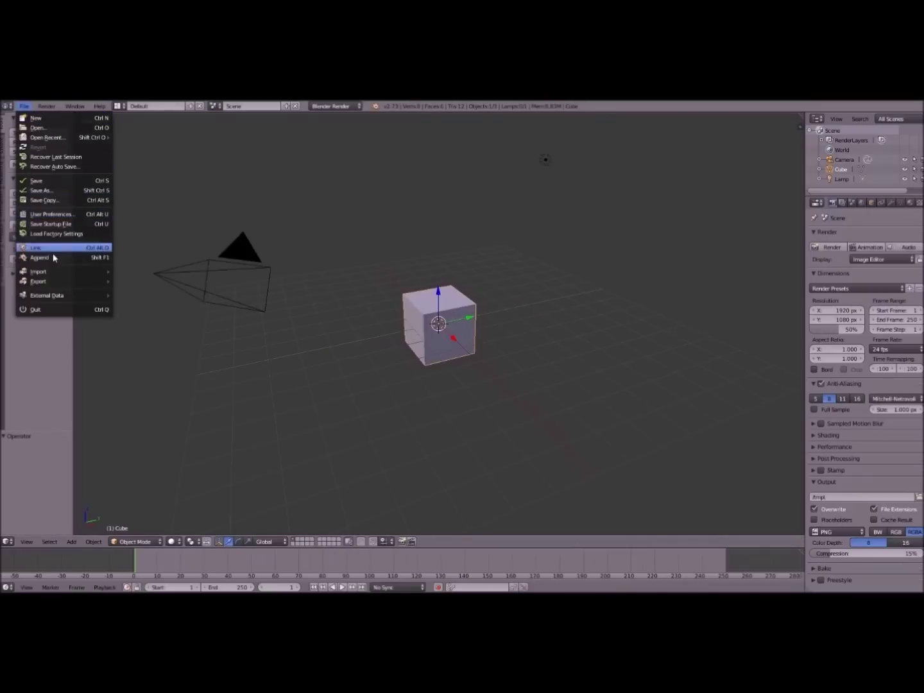
click(52, 217)
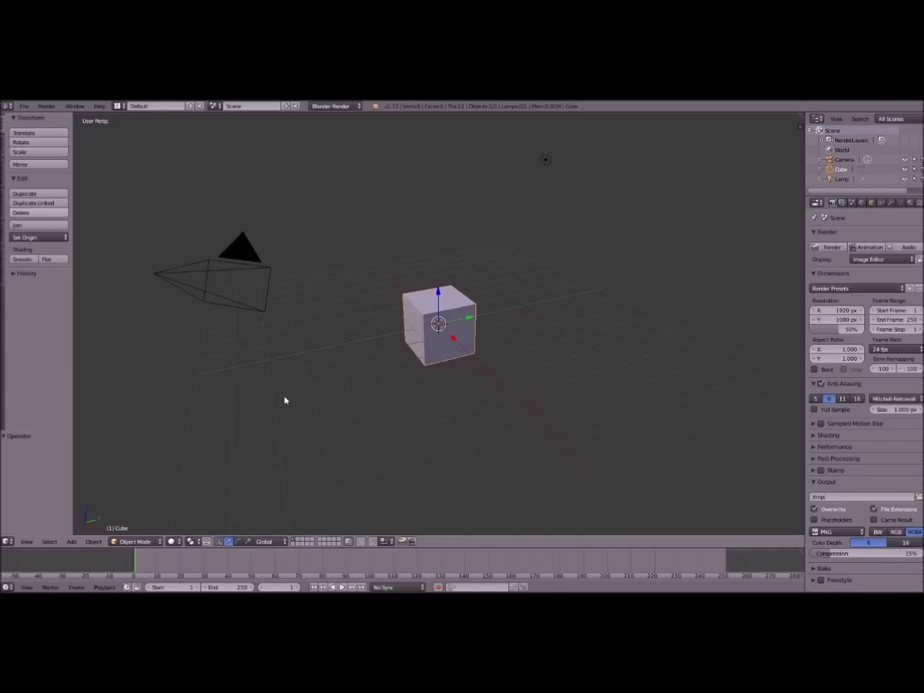
Examine the default scene's camera, lamp and cube from several angles, selecting the camera.
scroll(314, 283, down, 2)
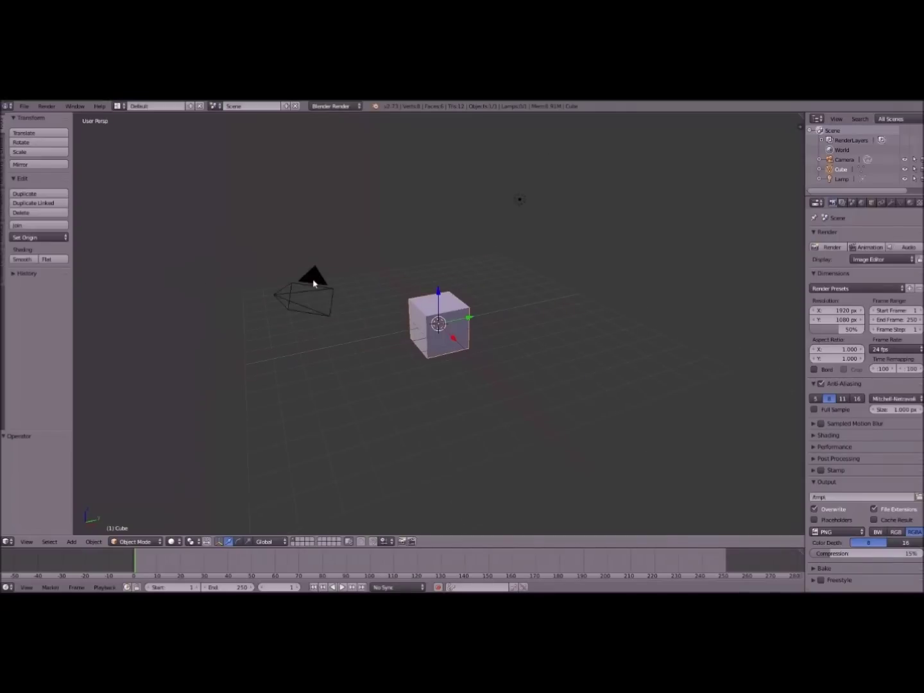
right_click(314, 284)
middle_drag(404, 319, 506, 375)
right_click(487, 305)
right_click(171, 366)
middle_drag(316, 390, 402, 394)
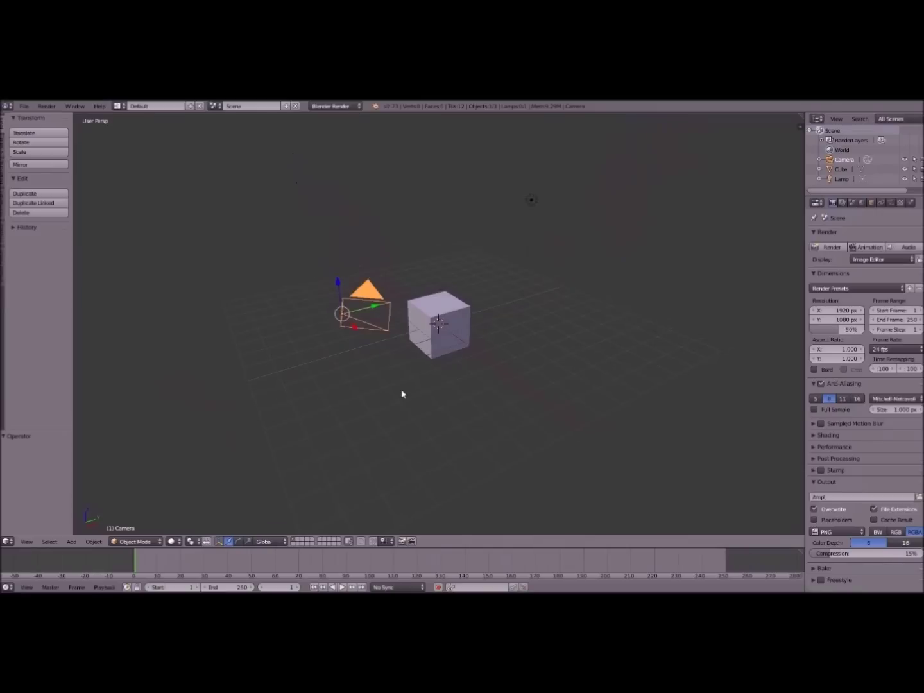
middle_drag(403, 395, 434, 315)
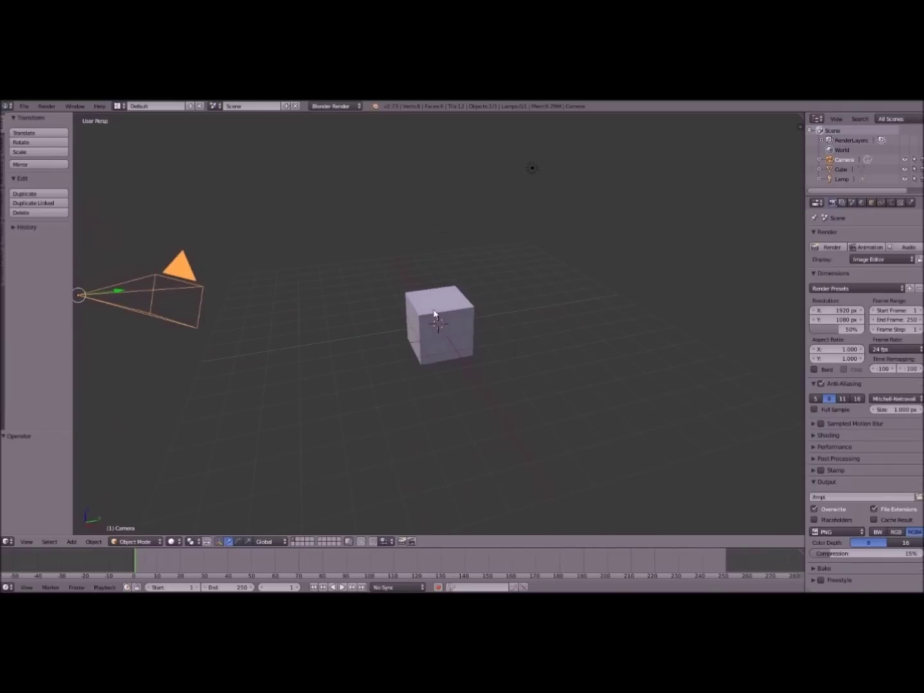
Delete the default cube from the scene.
right_click(434, 314)
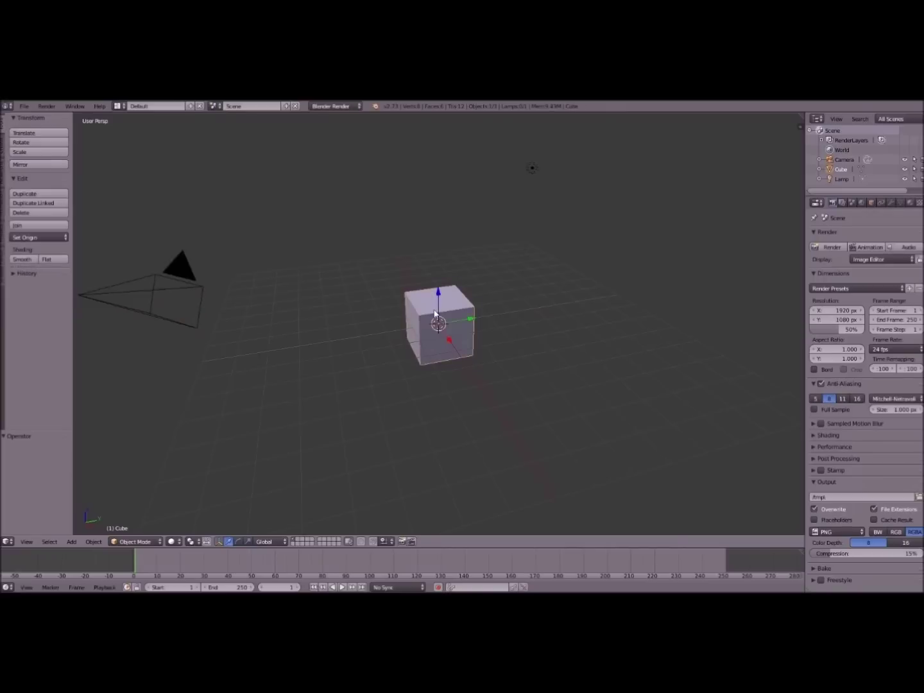
key(x)
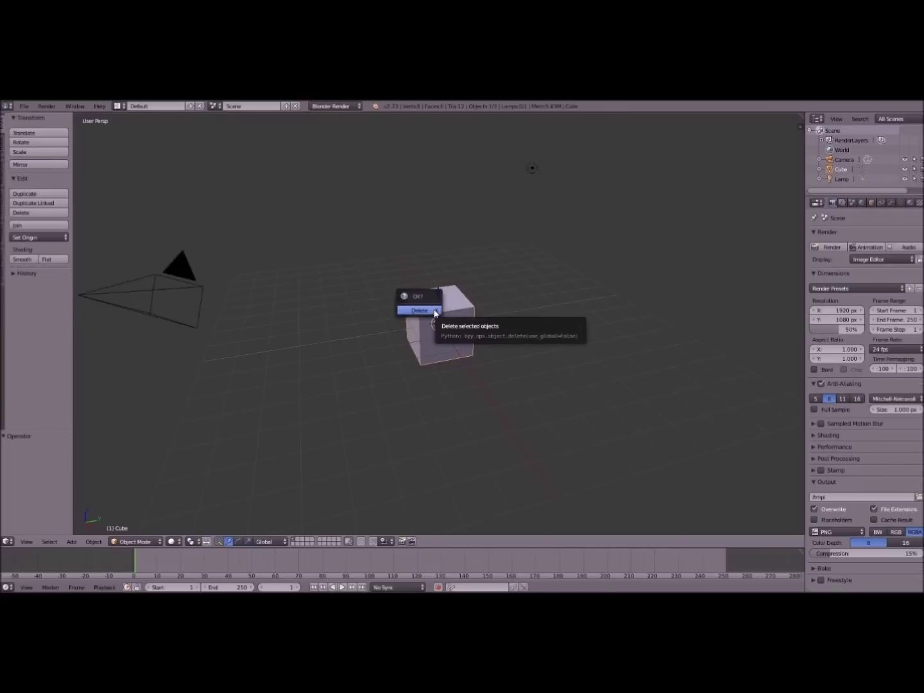
click(435, 312)
Add a cylinder mesh with 32 vertices, radius 1 and depth 2 at the scene origin.
middle_drag(443, 309, 476, 328)
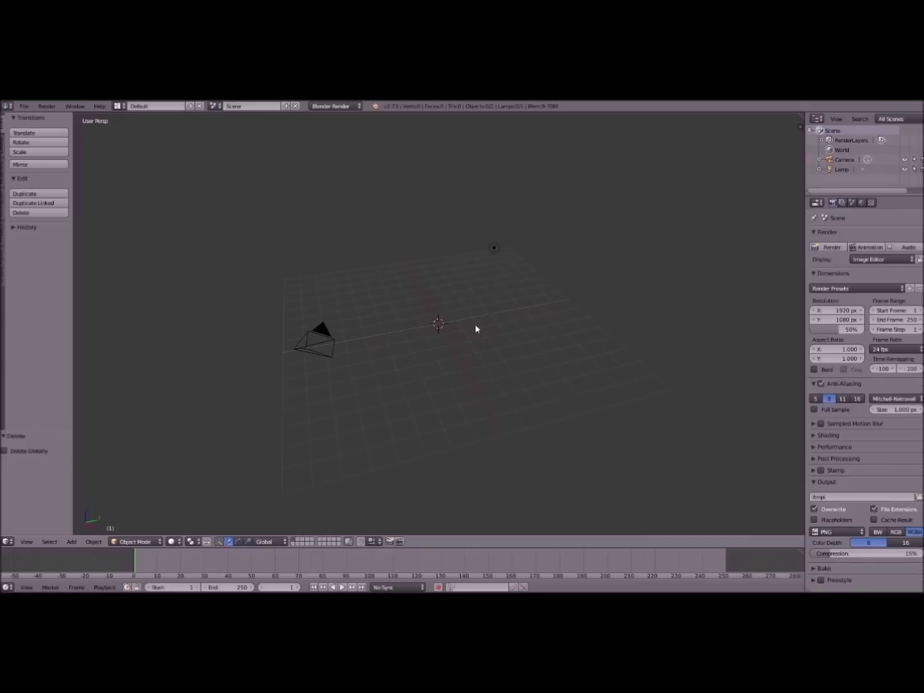
key(shift+a)
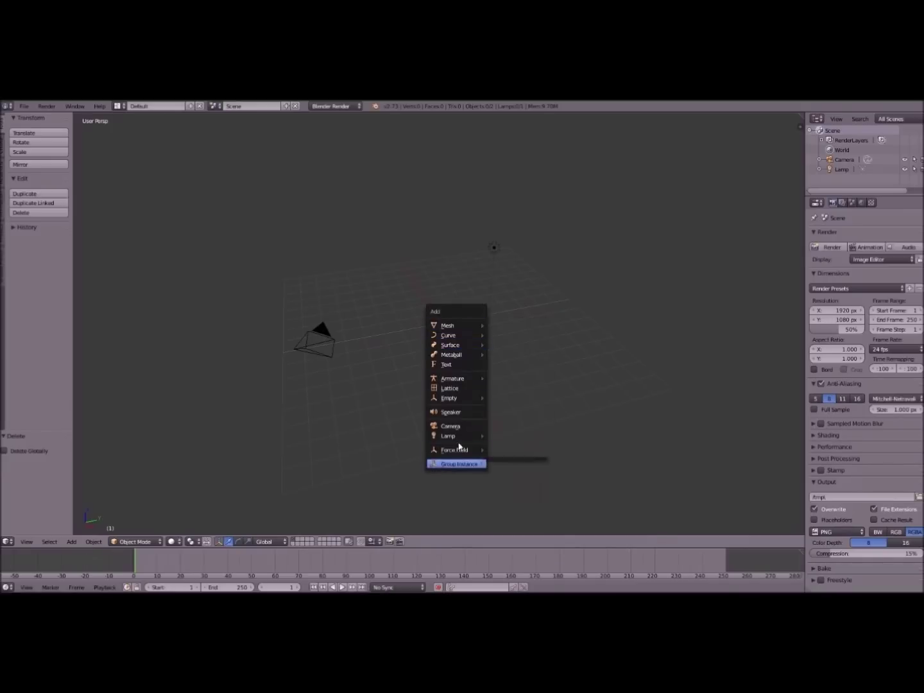
mouse_move(477, 327)
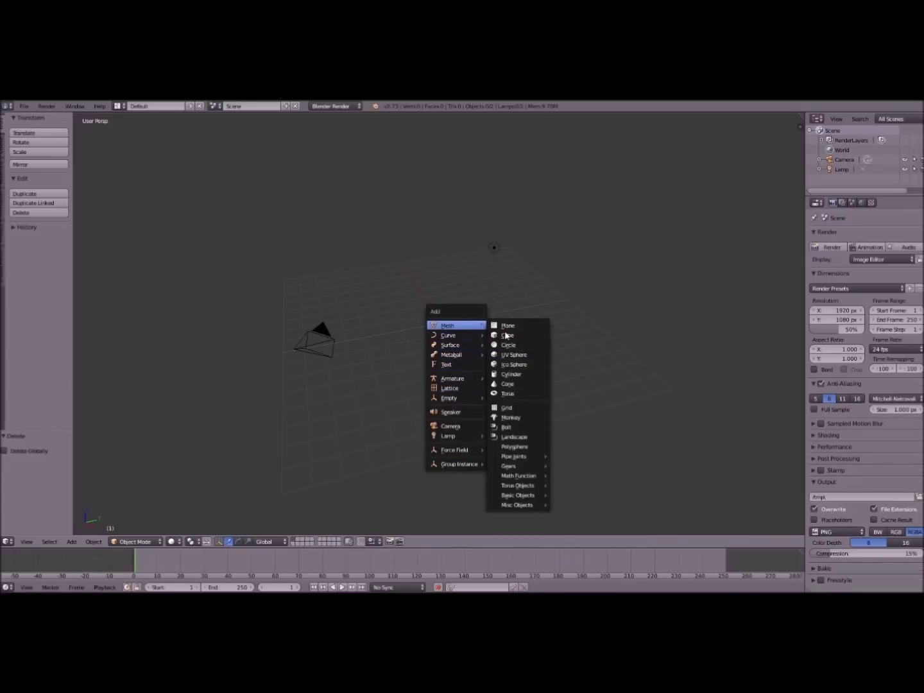
click(516, 374)
Inspect the new cylinder from several angles and distances.
scroll(444, 373, up, 2)
scroll(446, 371, up, 4)
middle_drag(447, 388, 469, 389)
scroll(24, 477, down, 4)
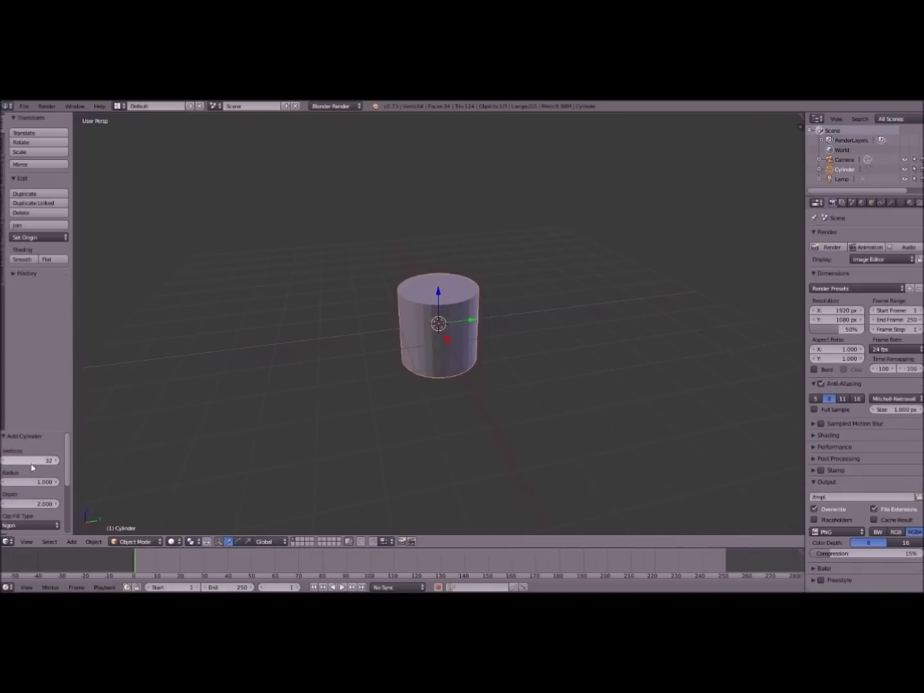
scroll(24, 476, up, 4)
scroll(36, 475, down, 4)
scroll(36, 475, up, 4)
middle_drag(453, 353, 471, 384)
scroll(422, 307, down, 3)
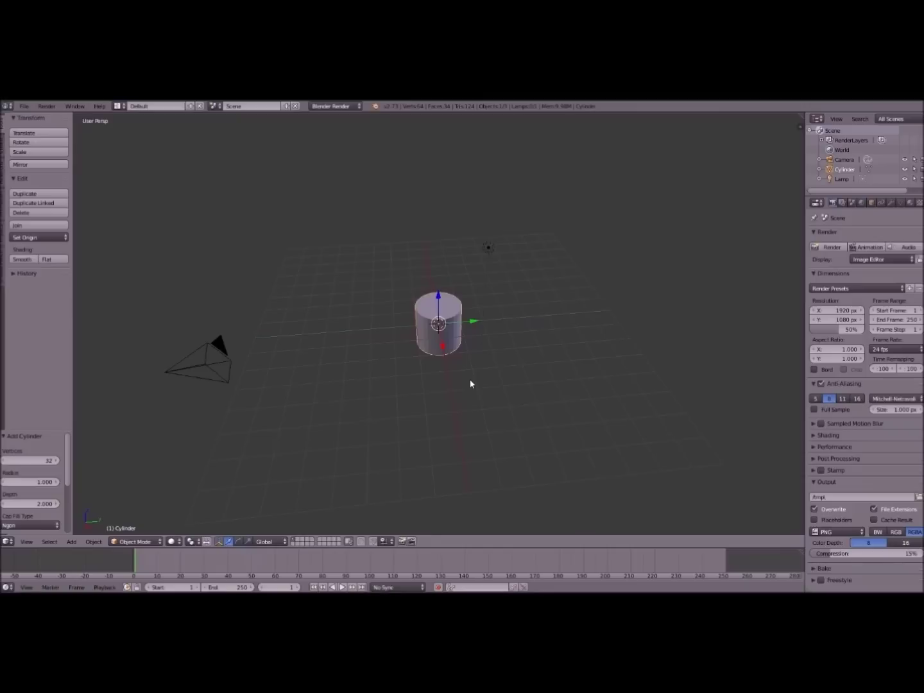
scroll(589, 336, up, 5)
middle_drag(567, 338, 474, 270)
scroll(372, 287, down, 4)
middle_drag(372, 286, 451, 361)
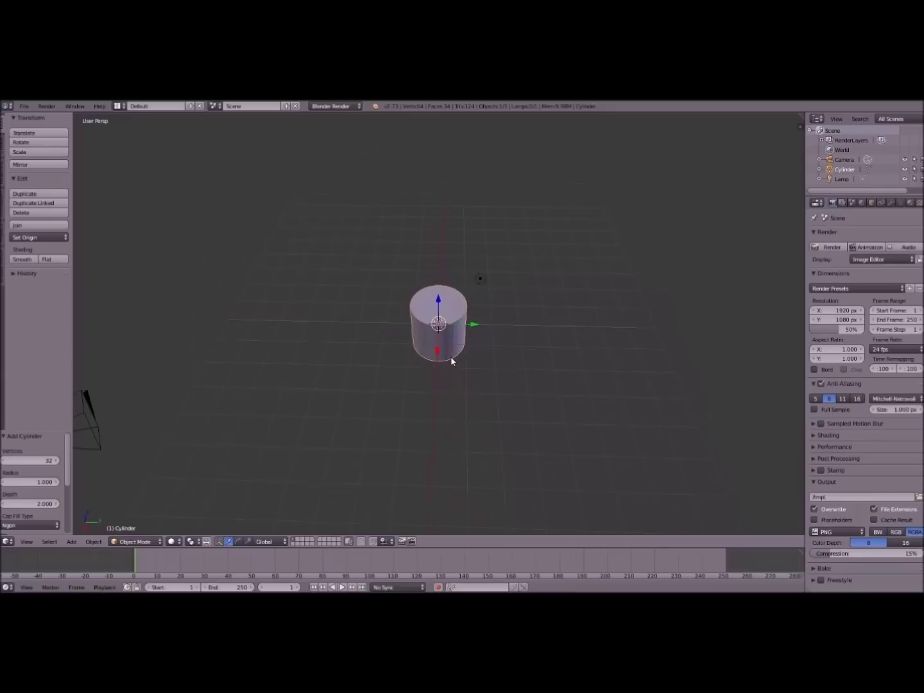
View the cylinder from the front, right and top, comparing perspective with orthographic, and finish in the right orthographic view.
key(KP_1)
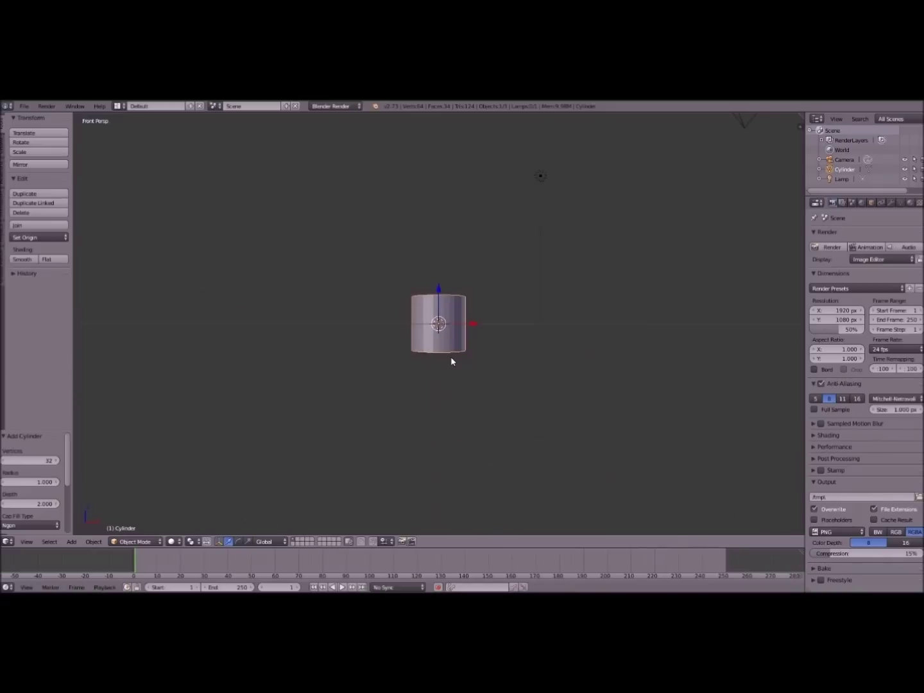
key(KP_3)
key(KP_7)
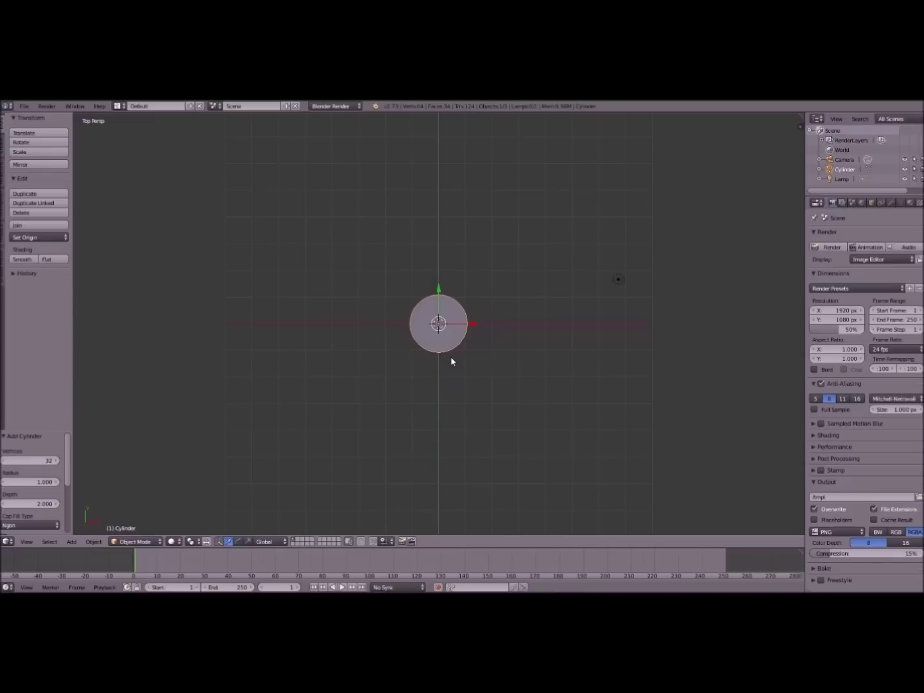
key(KP_5)
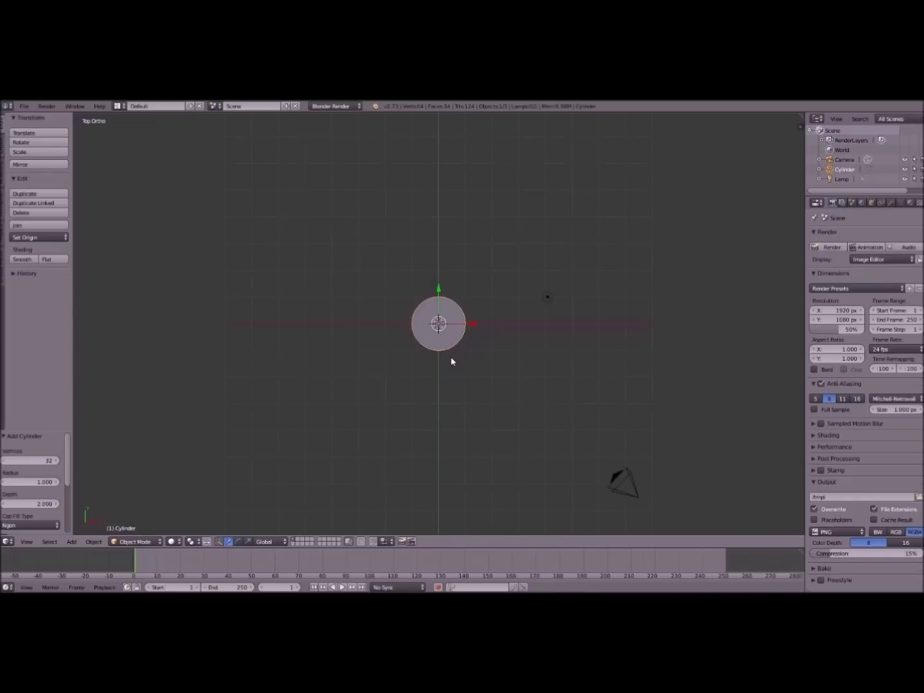
key(KP_5)
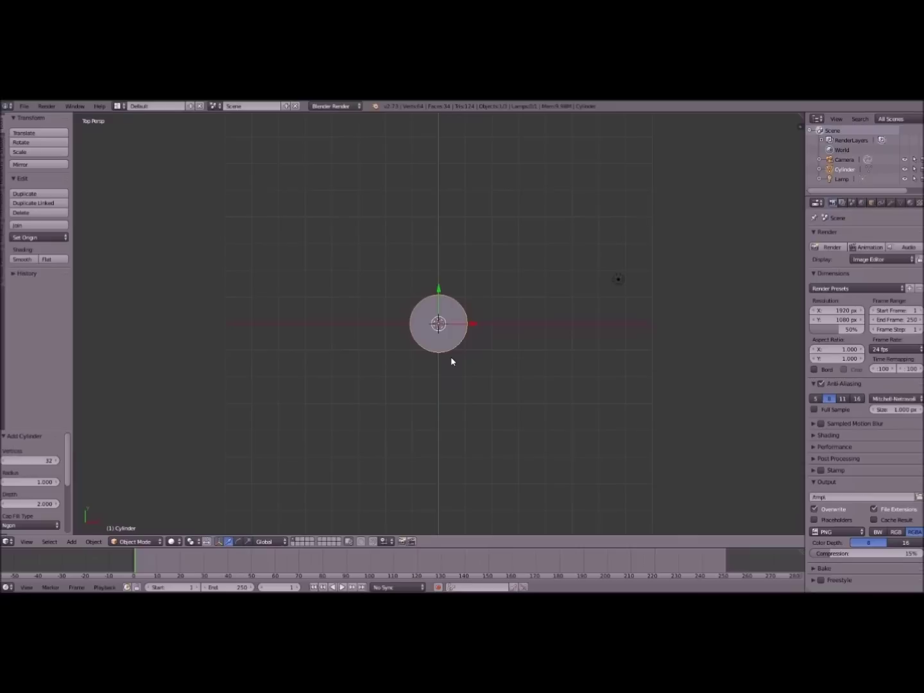
key(KP_3)
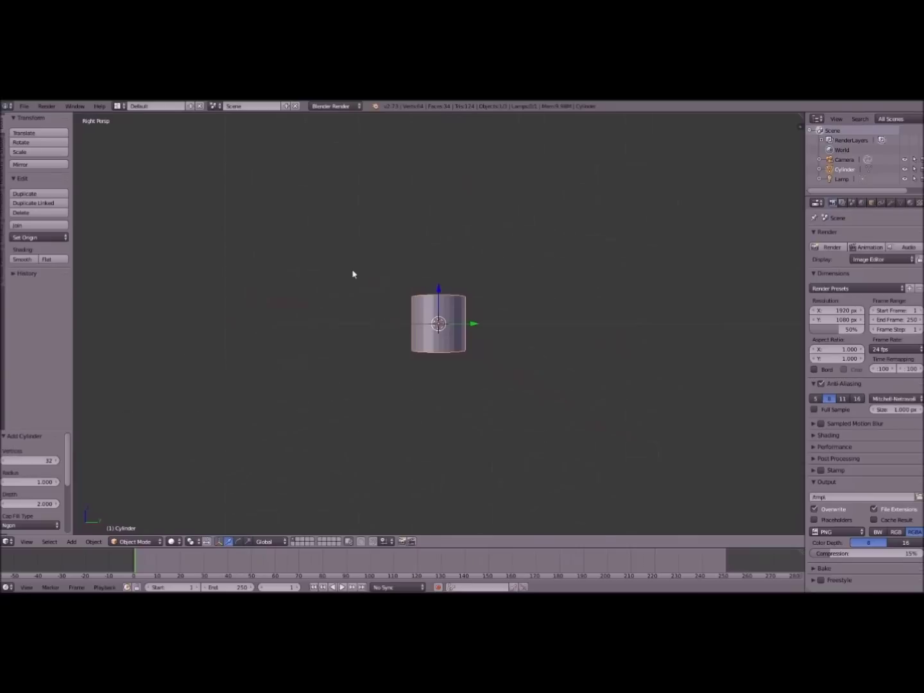
key(KP_5)
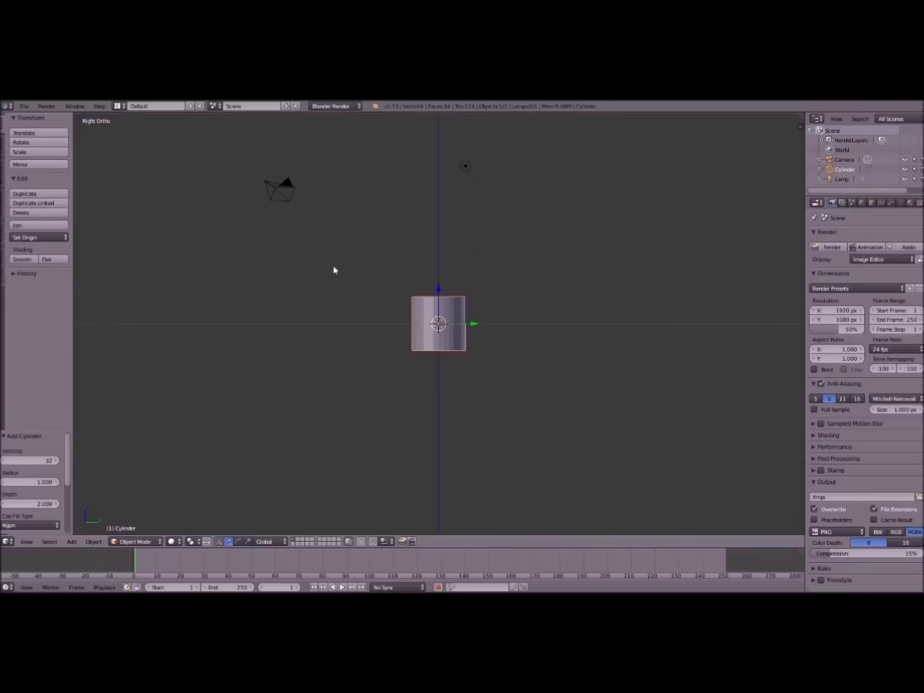
scroll(334, 270, down, 3)
scroll(670, 280, up, 4)
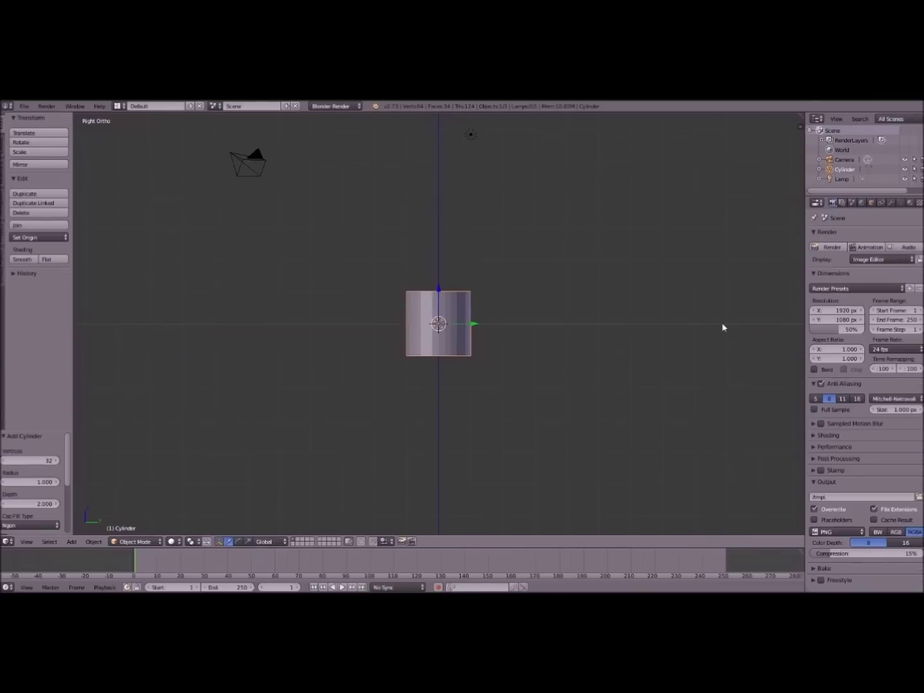
Show the 3D view's properties sidebar and look through its transform, view and 3D cursor settings.
key(n)
scroll(733, 227, down, 5)
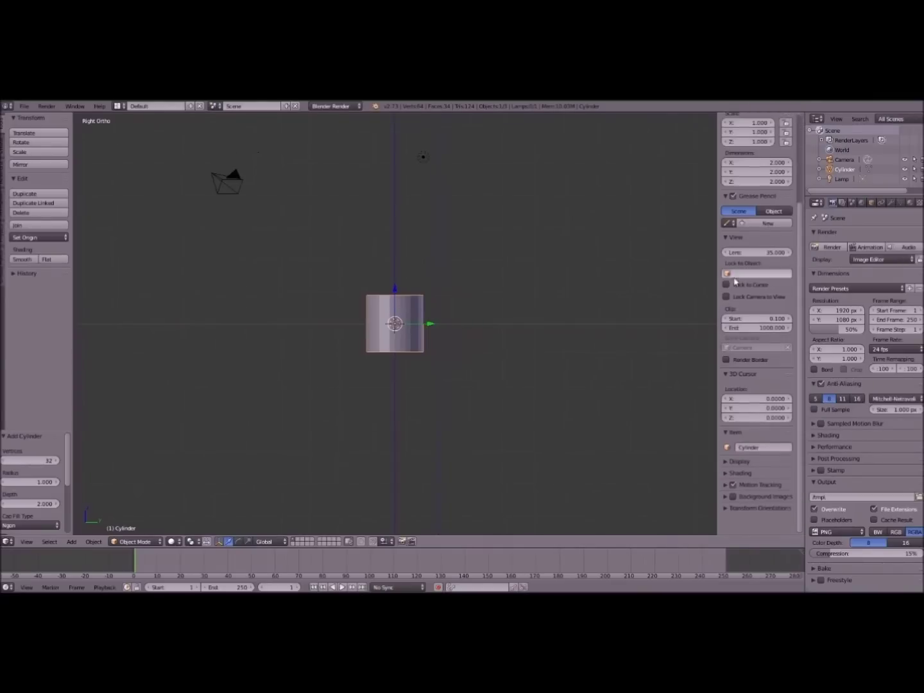
scroll(732, 231, up, 4)
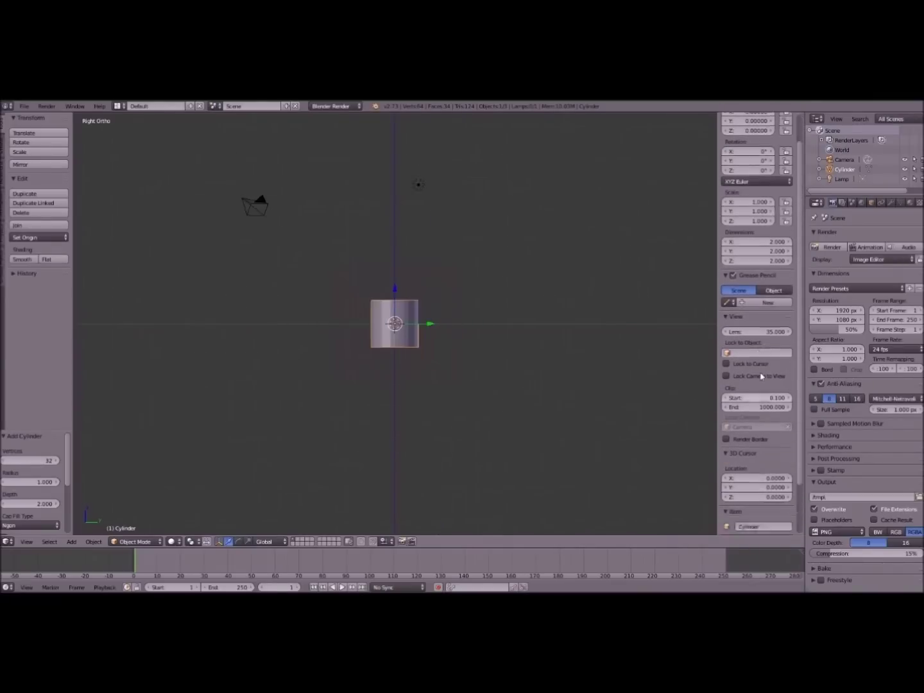
scroll(505, 371, up, 4)
scroll(736, 322, down, 4)
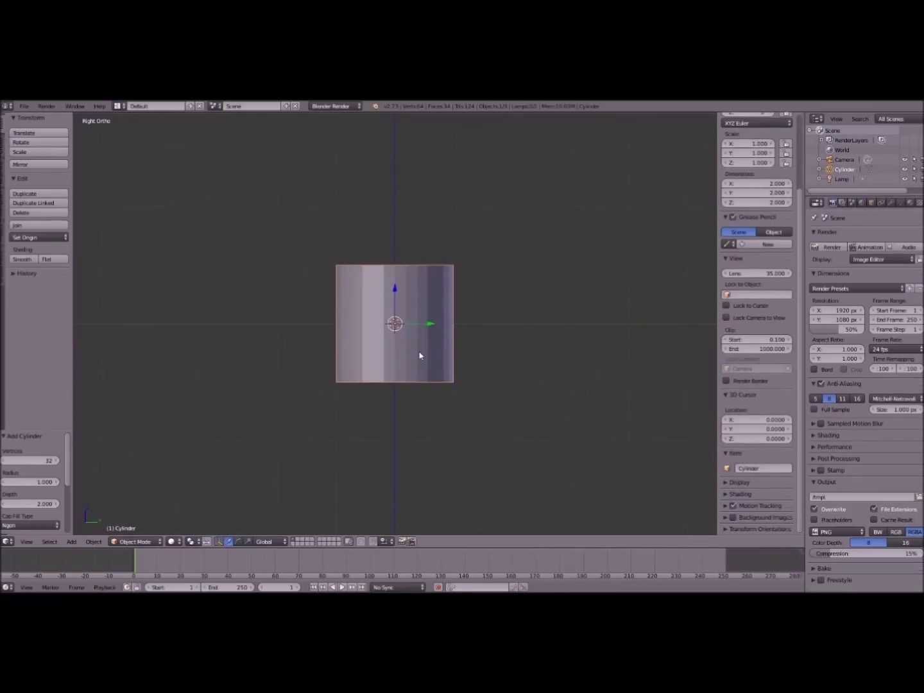
Place the 3D cursor just above the cylinder at about Y -0.505, Z 1.682 and bring its location values into view.
scroll(420, 355, up, 5)
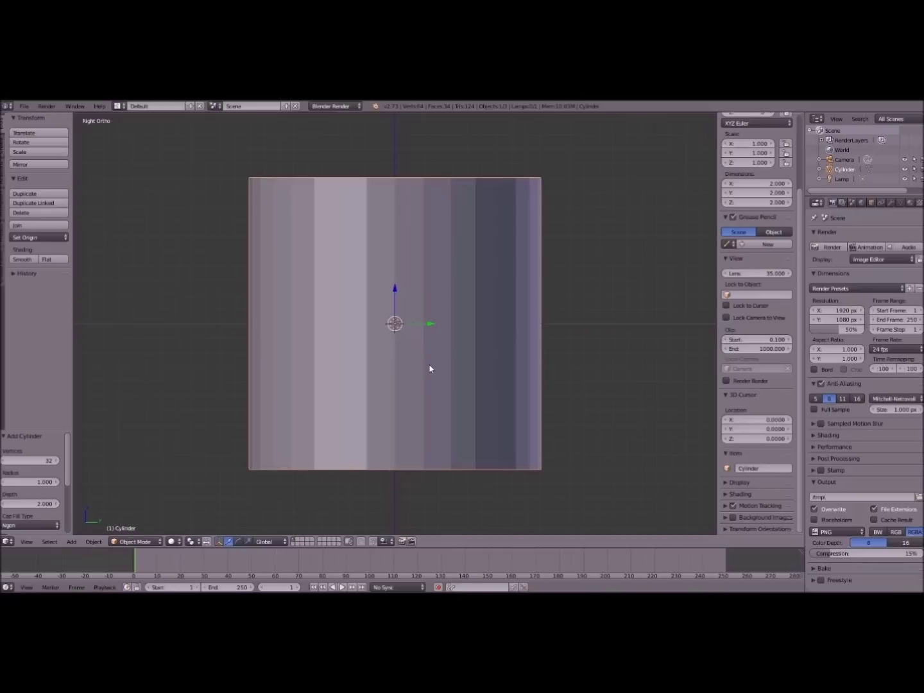
scroll(430, 368, down, 4)
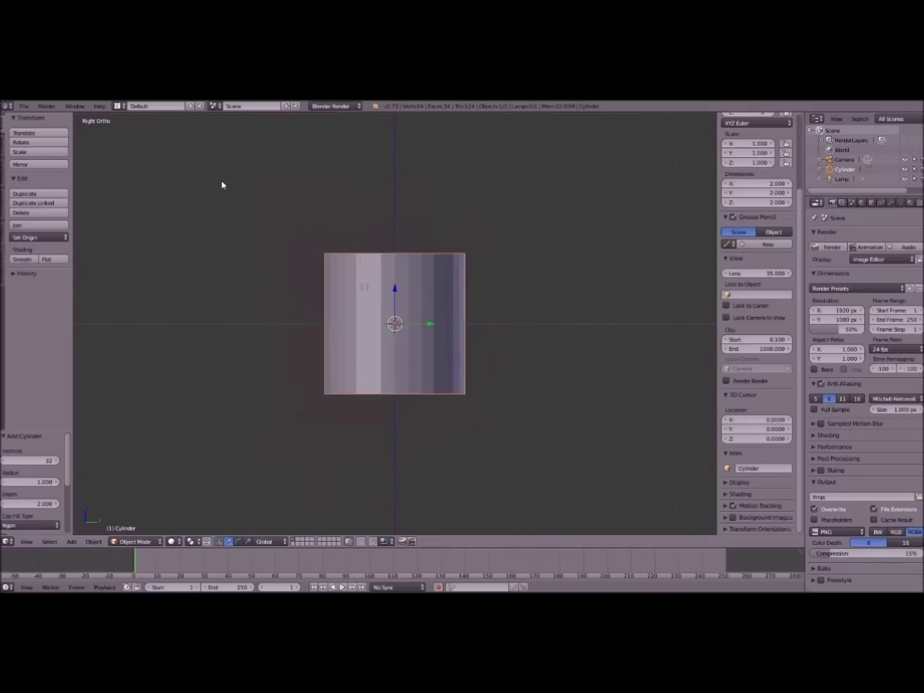
click(221, 181)
click(359, 204)
scroll(302, 278, up, 3)
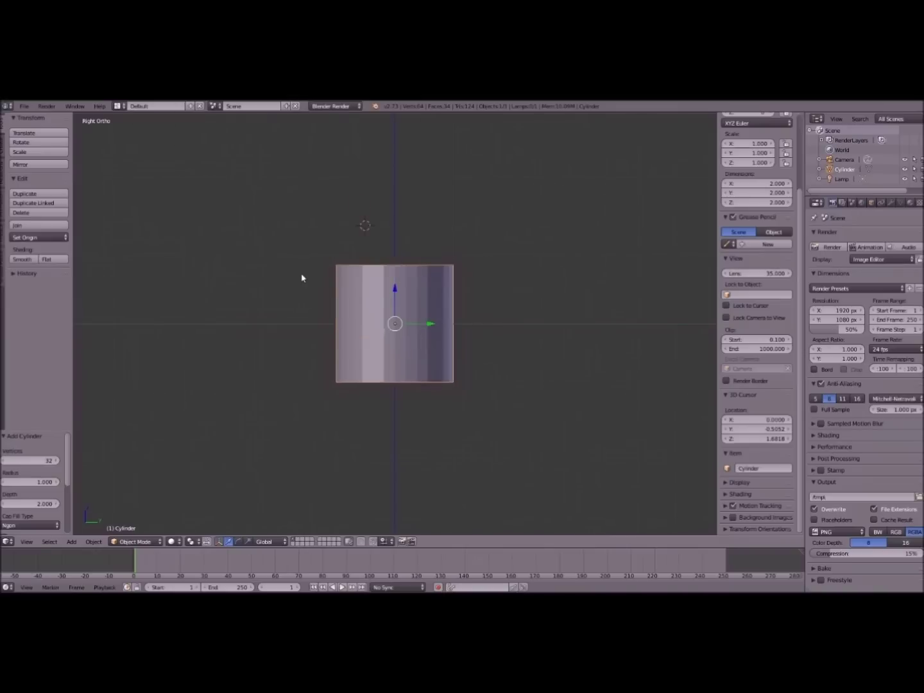
scroll(302, 278, down, 2)
scroll(301, 278, up, 1)
scroll(758, 244, up, 4)
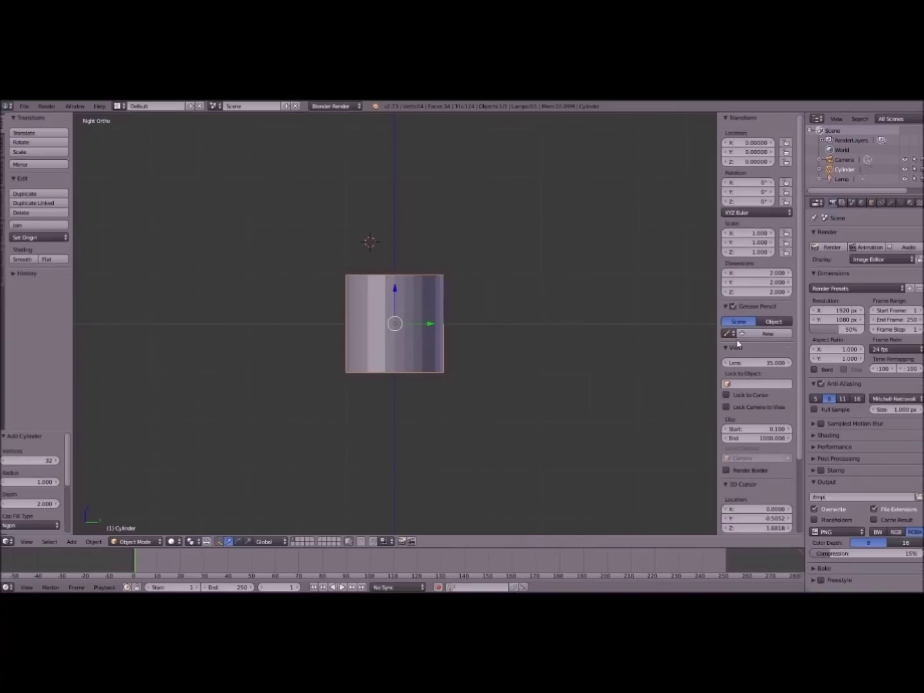
scroll(756, 461, down, 3)
scroll(754, 443, down, 2)
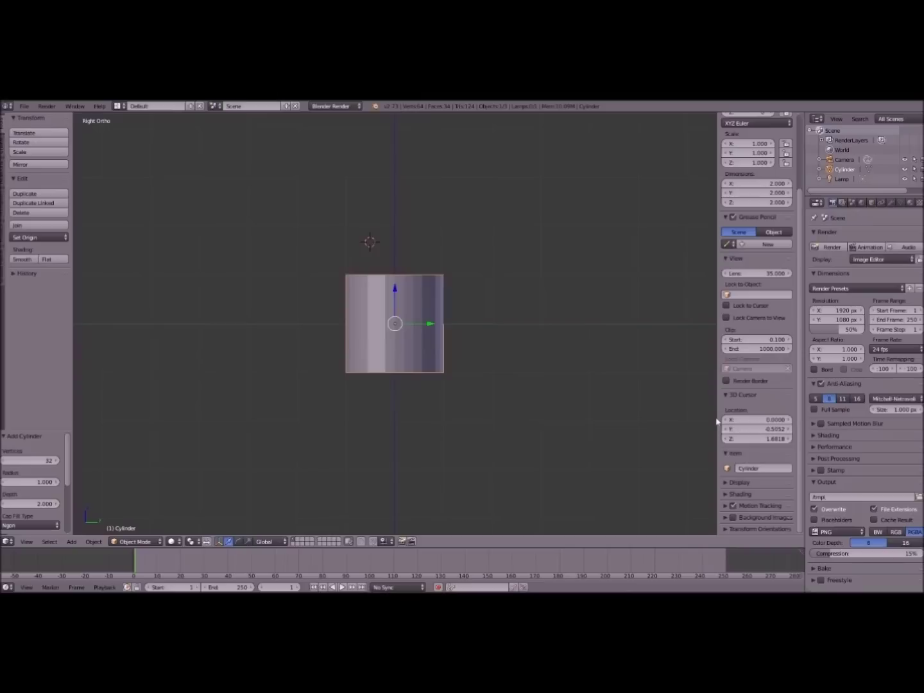
Reset the 3D cursor's location to 0 on the X, Y and Z axes.
click(751, 418)
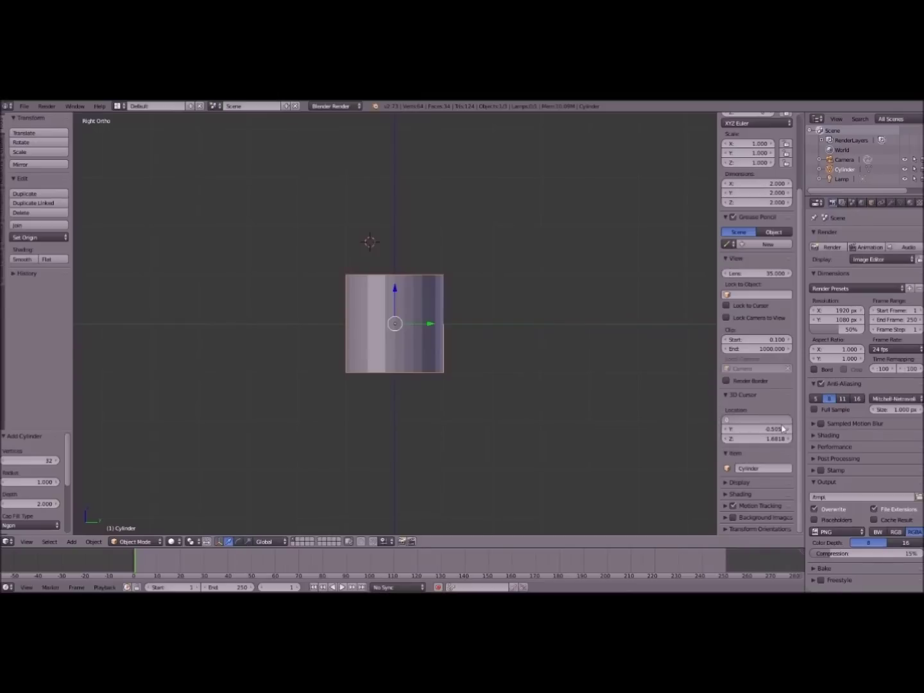
key(Tab)
text(0)
key(Tab)
text(0)
key(Return)
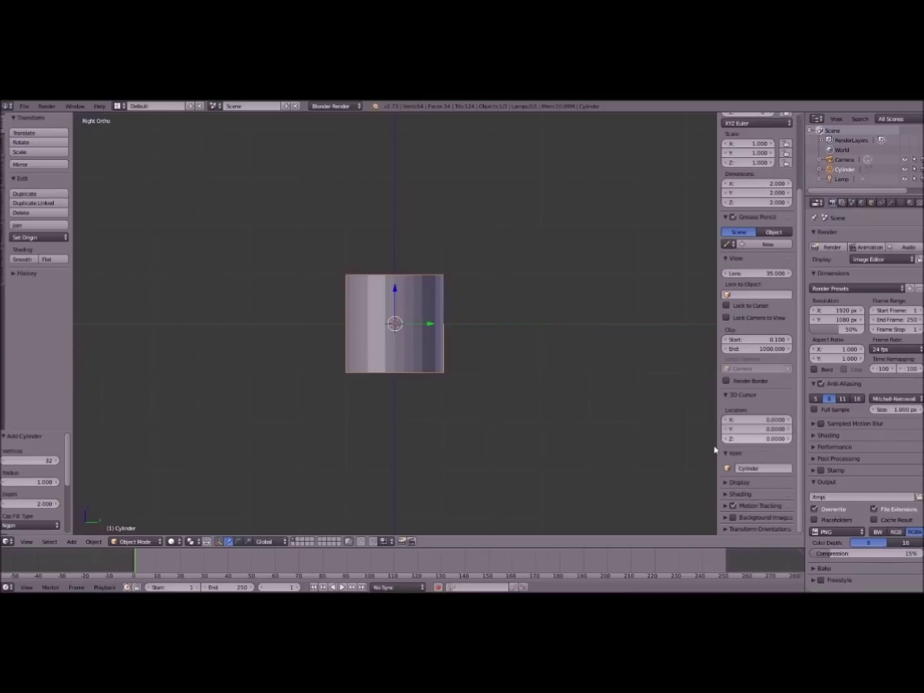
Enable background images for the 3D view and load the wine glass picture as a reference.
click(733, 519)
click(725, 517)
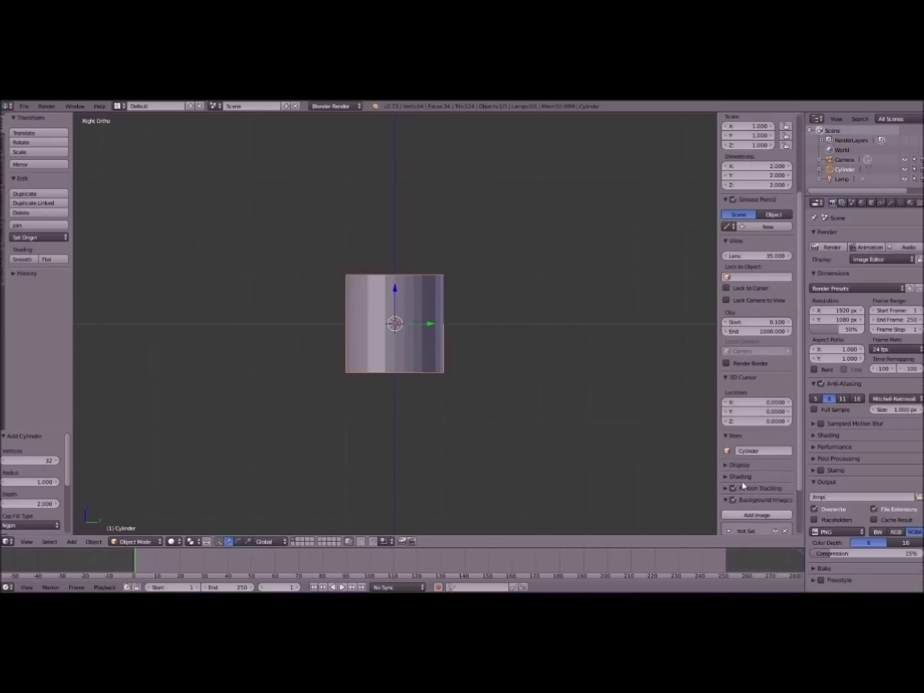
click(748, 515)
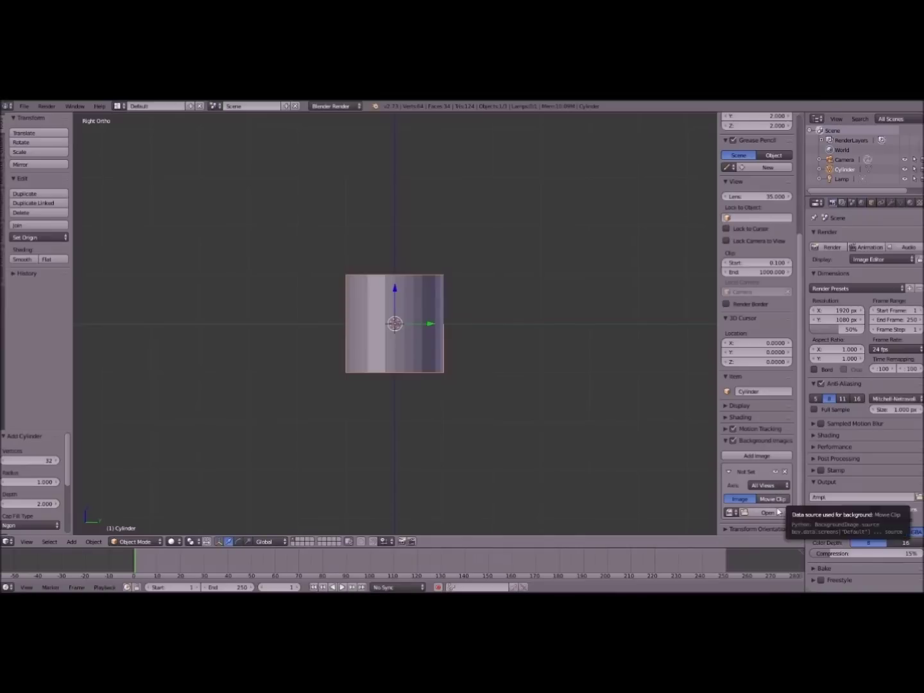
click(731, 513)
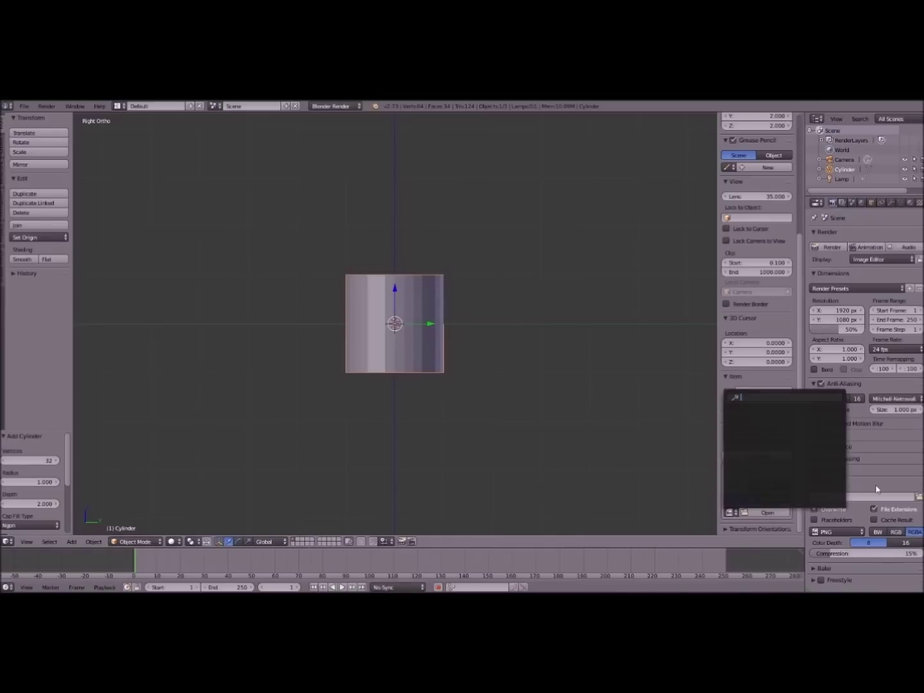
click(875, 487)
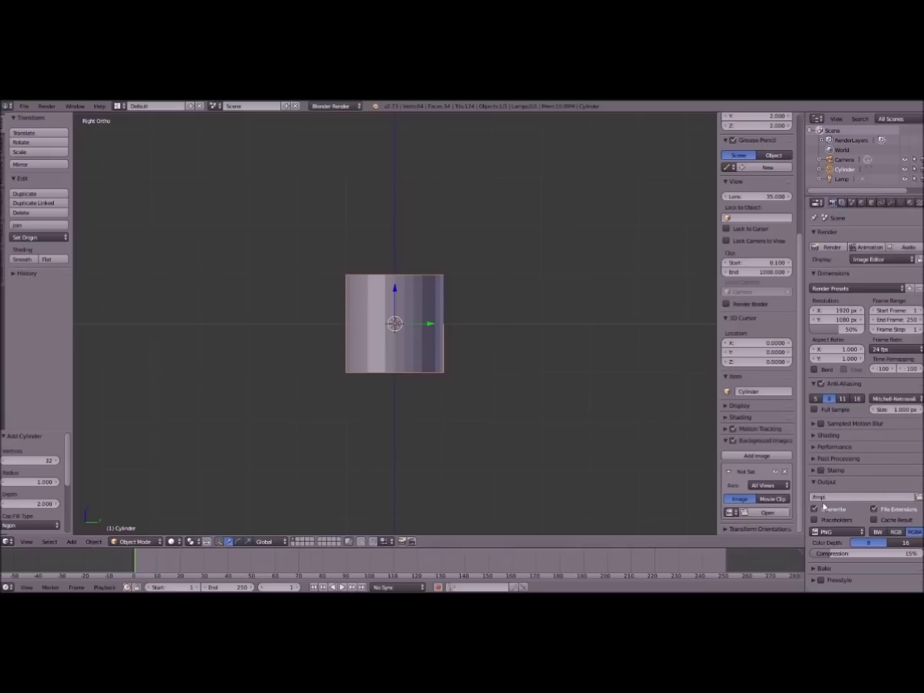
scroll(752, 498, up, 1)
scroll(749, 498, down, 1)
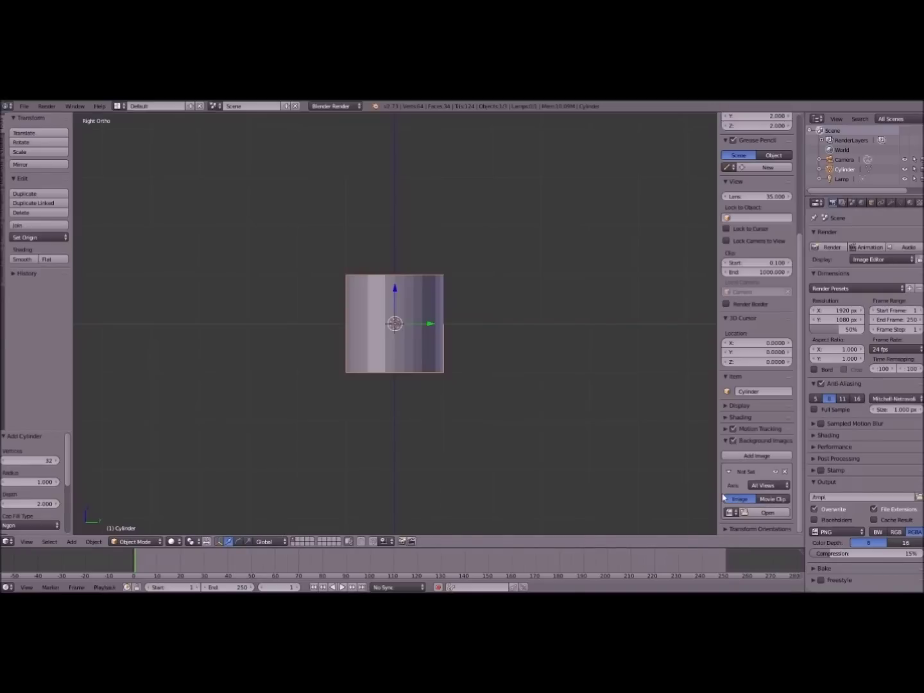
click(763, 512)
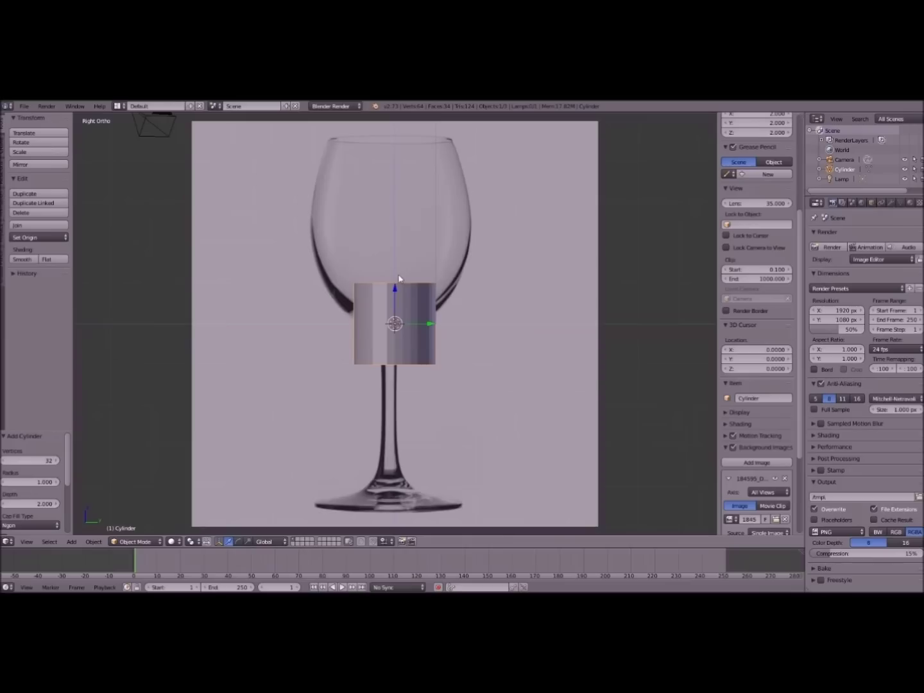
Move the cylinder onto the stem of the reference glass, by about -0.12 in Y and -1.985 in Z.
scroll(790, 490, down, 5)
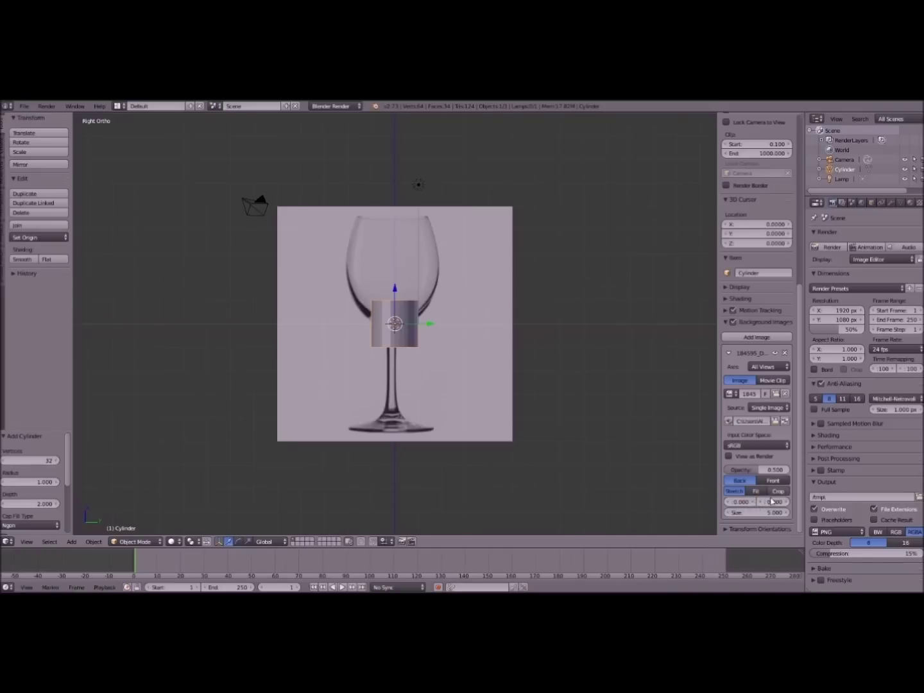
scroll(489, 309, up, 5)
scroll(490, 309, down, 3)
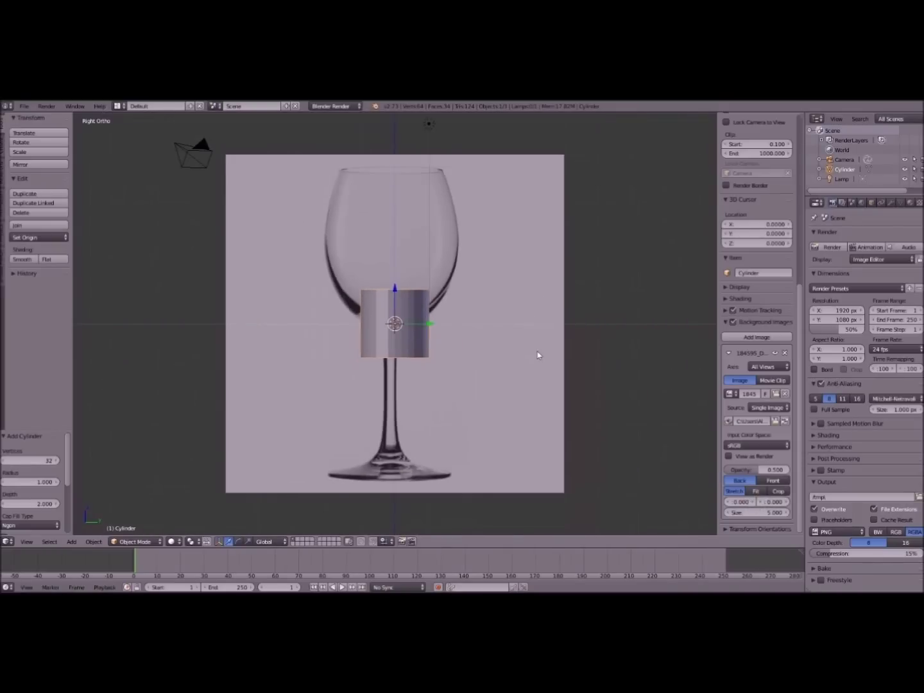
scroll(538, 355, up, 1)
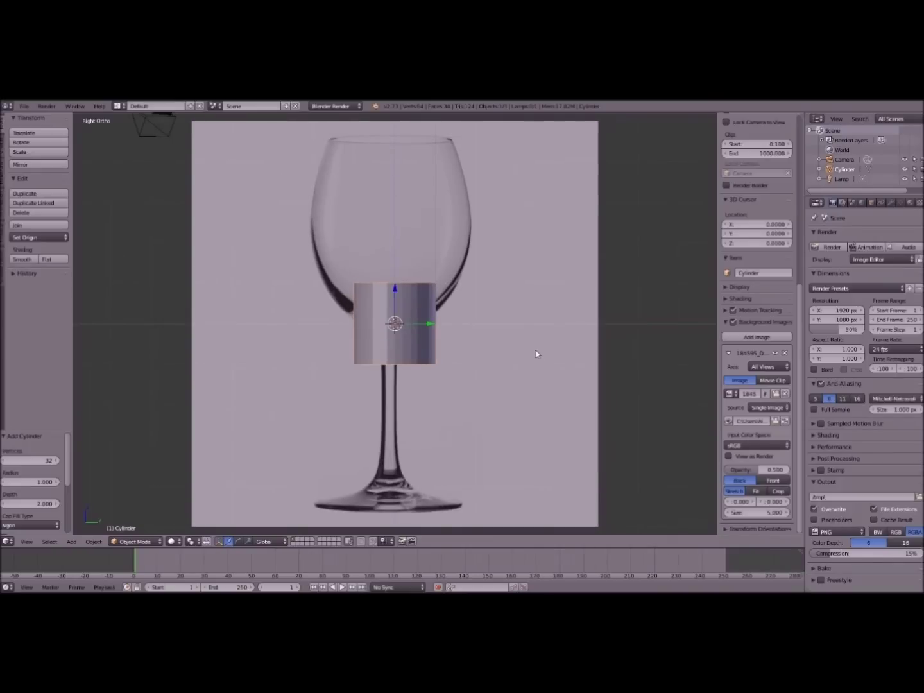
key(g)
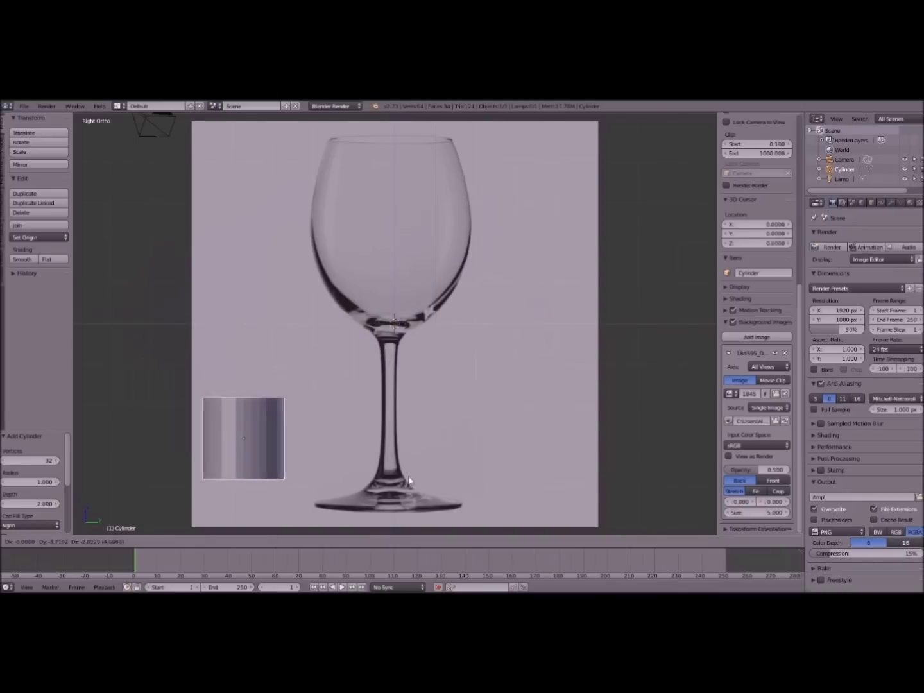
click(532, 435)
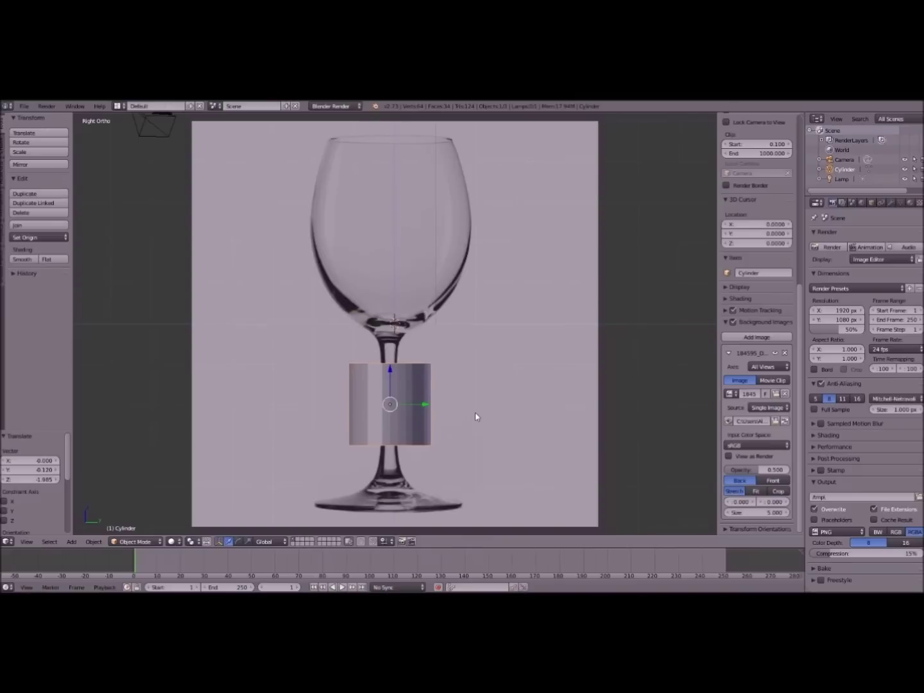
Scale the cylinder by about 0.182 to the stem's width and shift it about -0.03 along Y to centre it on the stem.
key(s)
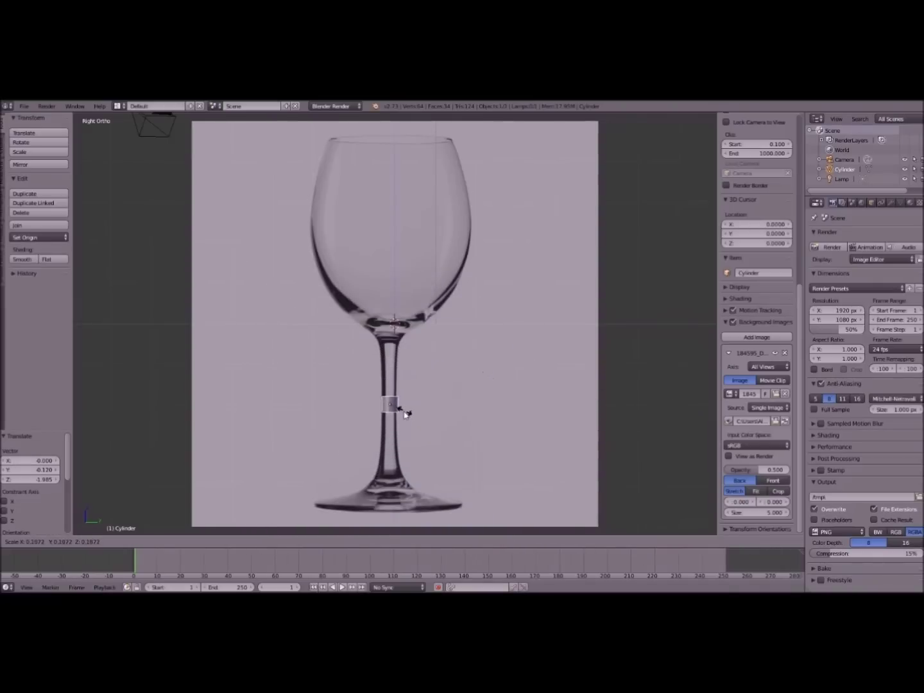
click(435, 420)
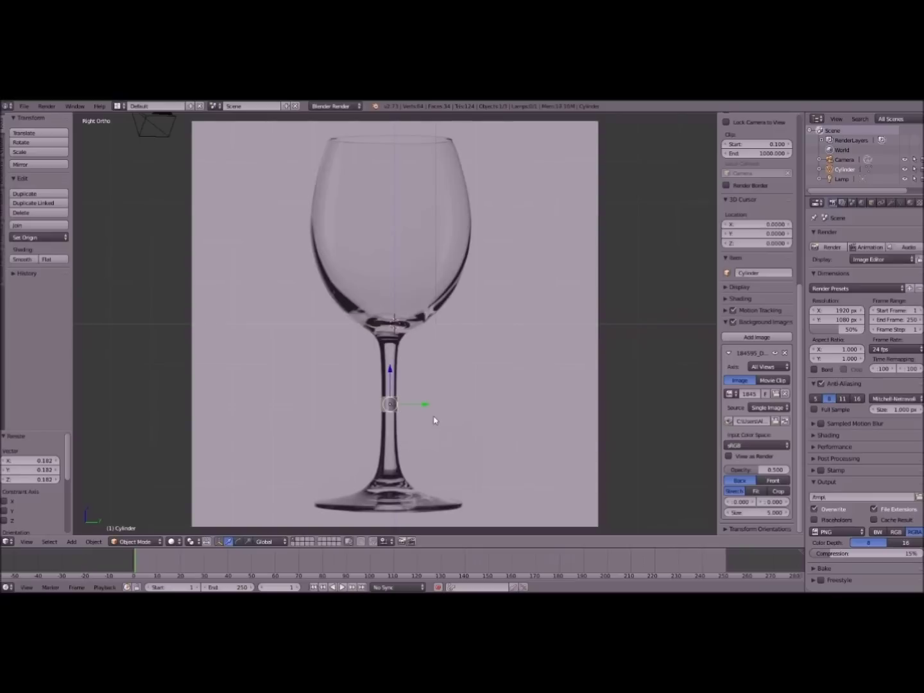
scroll(434, 420, up, 4)
key(KP_Decimal)
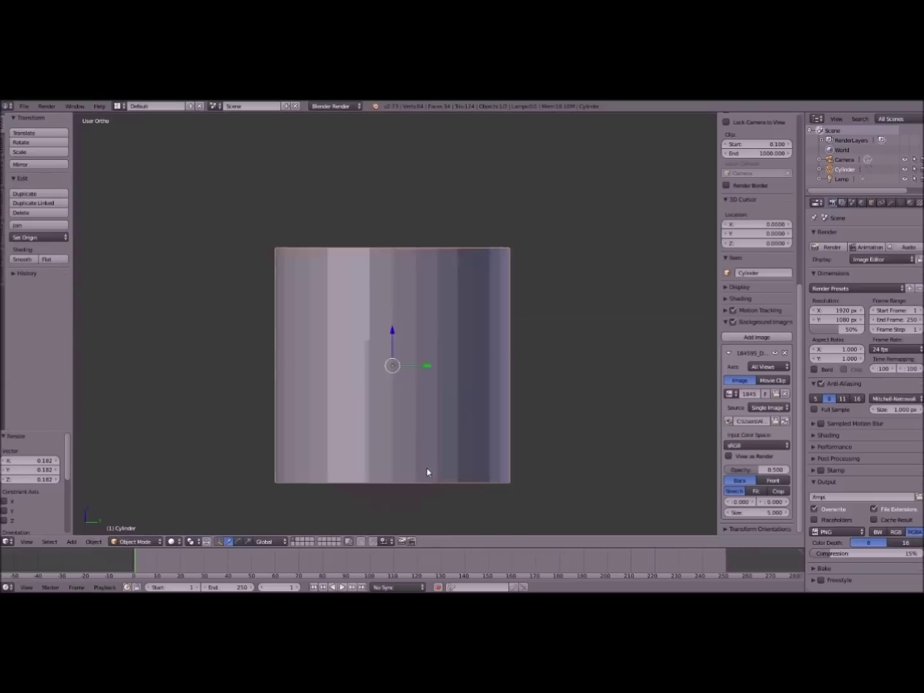
scroll(464, 323, down, 6)
scroll(430, 325, down, 1)
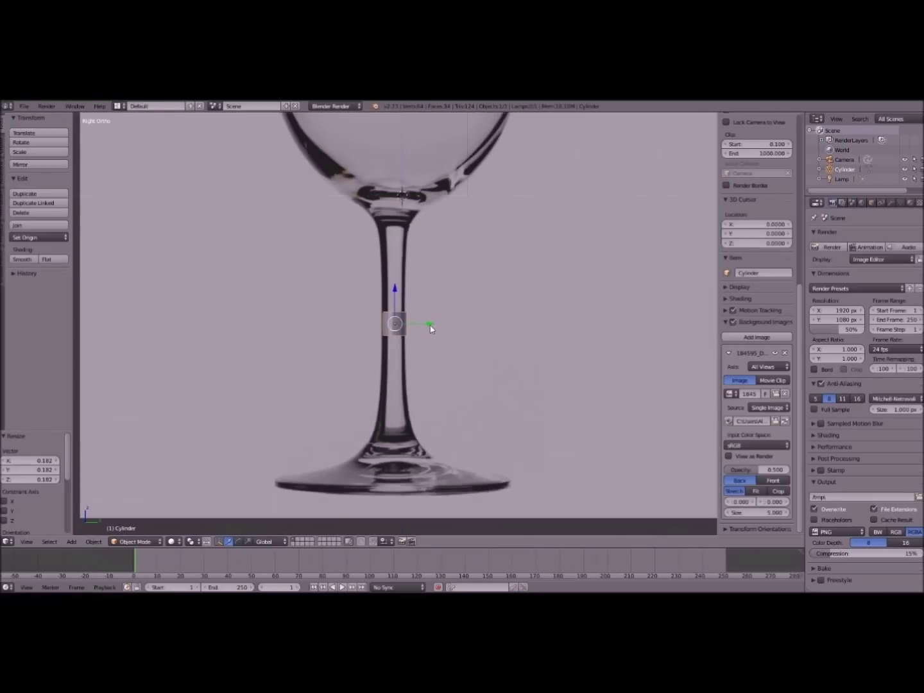
drag(429, 328, 474, 302)
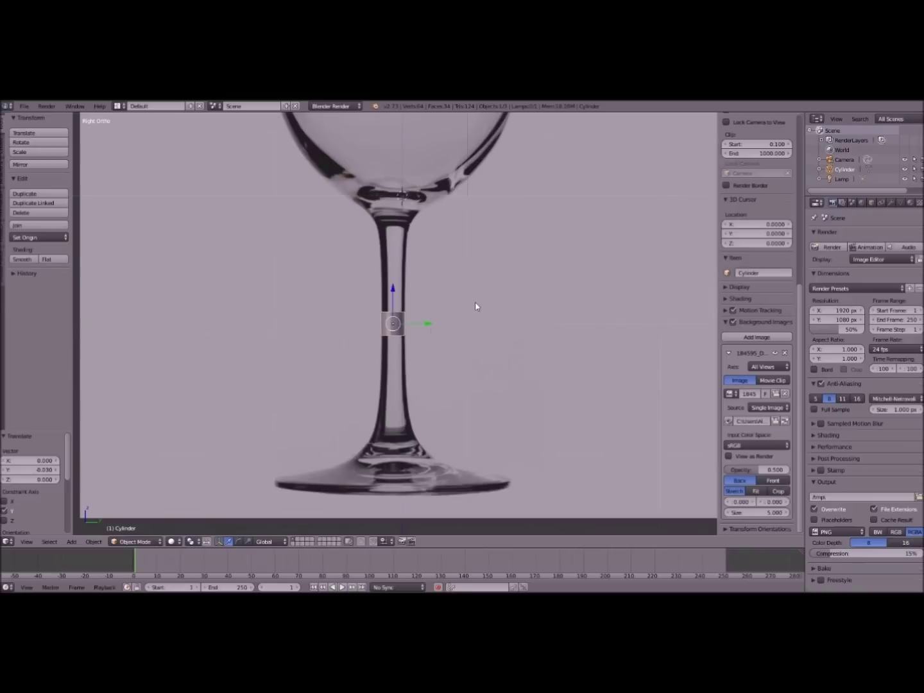
Examine the cylinder's fit on the reference stem from near and far, recentring the view on the selected object.
scroll(459, 313, down, 3)
scroll(429, 320, up, 4)
scroll(383, 338, down, 1)
scroll(383, 338, down, 4)
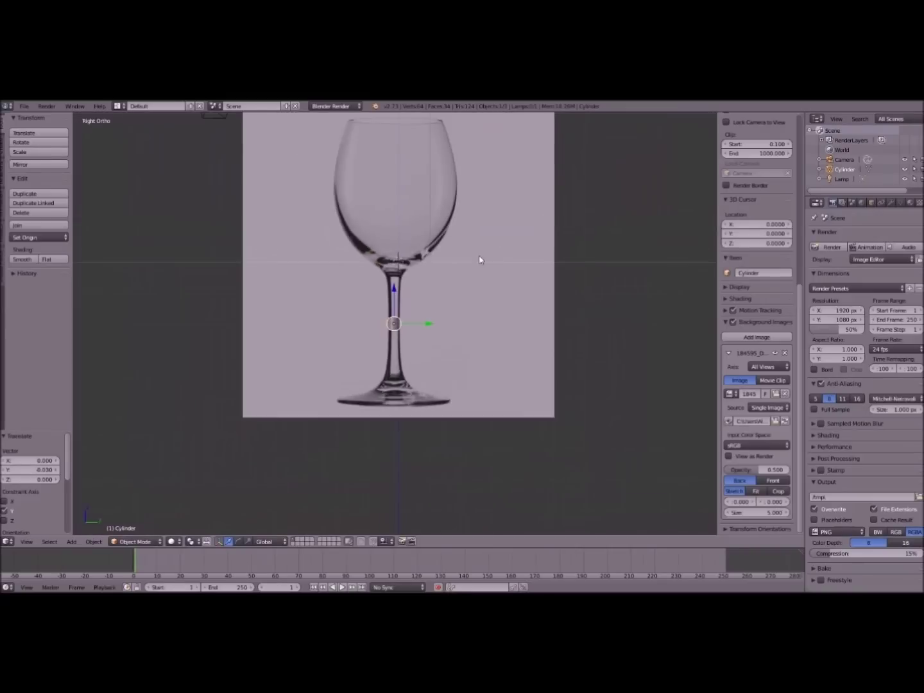
shift+middle_drag(470, 269, 331, 328)
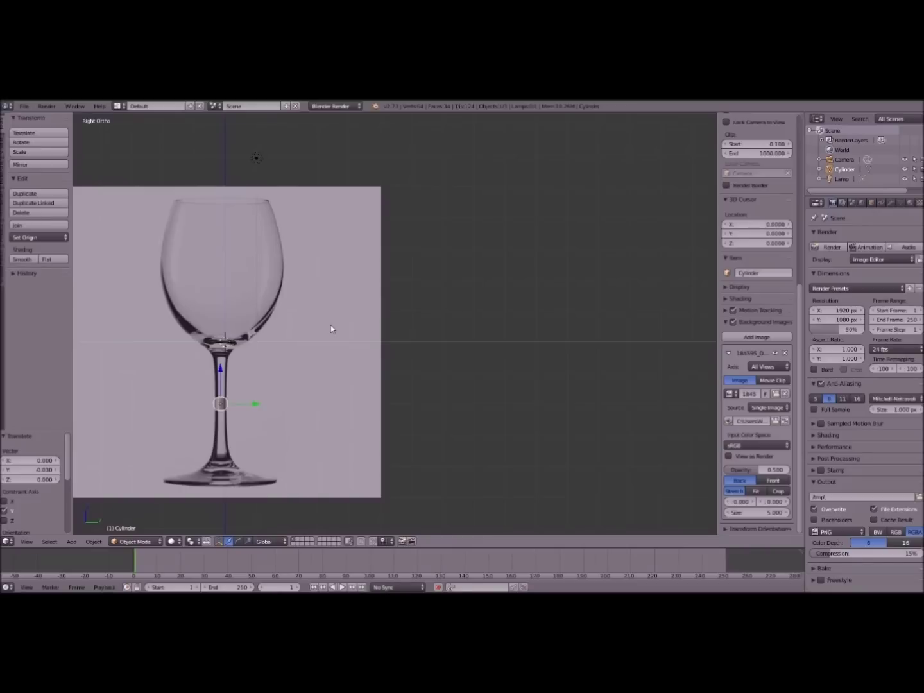
key(KP_Decimal)
scroll(331, 315, down, 5)
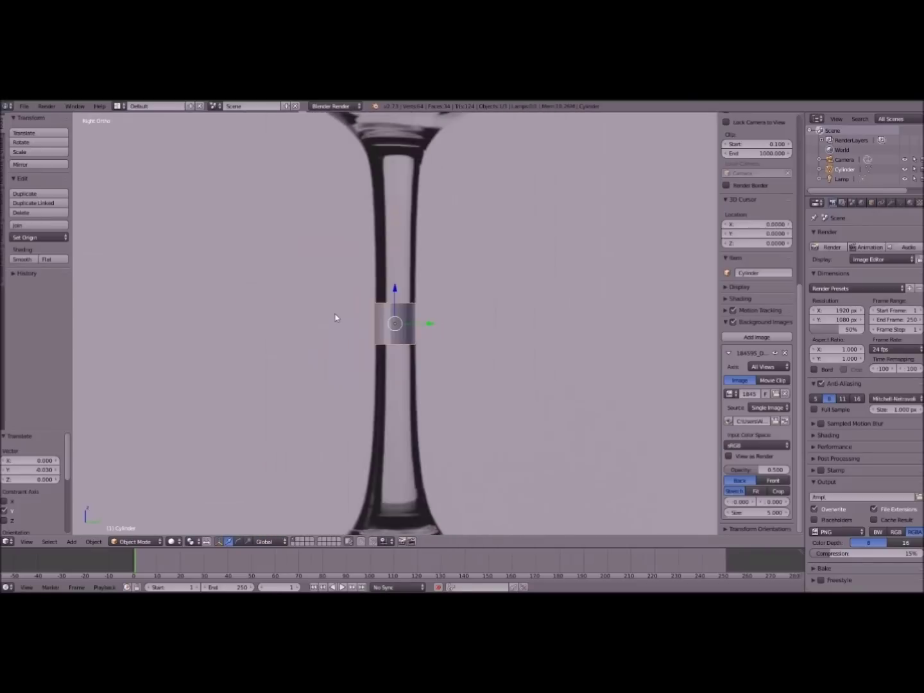
scroll(410, 318, up, 4)
scroll(406, 308, down, 4)
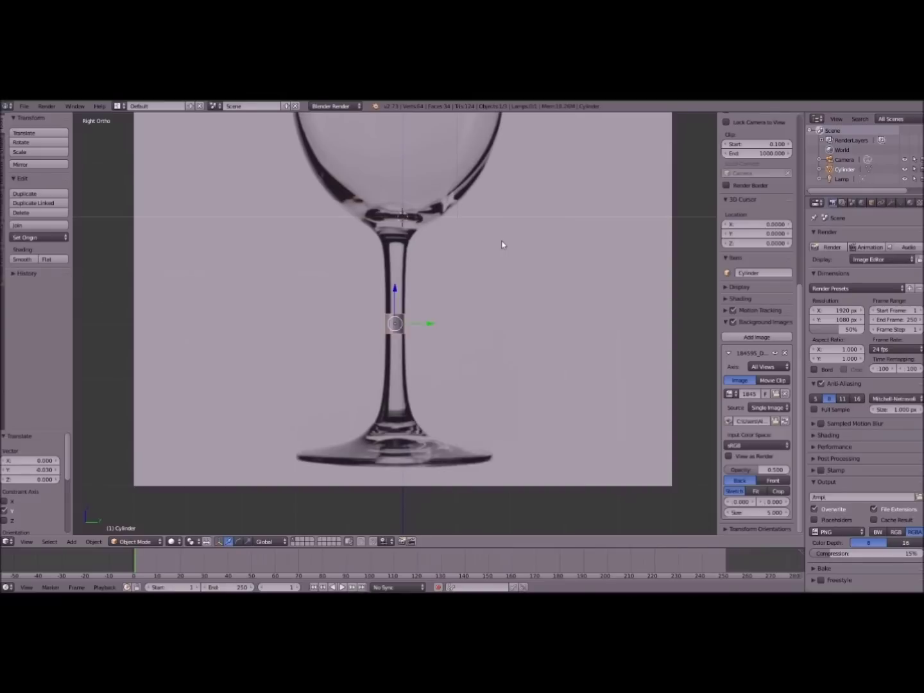
scroll(502, 244, down, 4)
scroll(466, 378, up, 5)
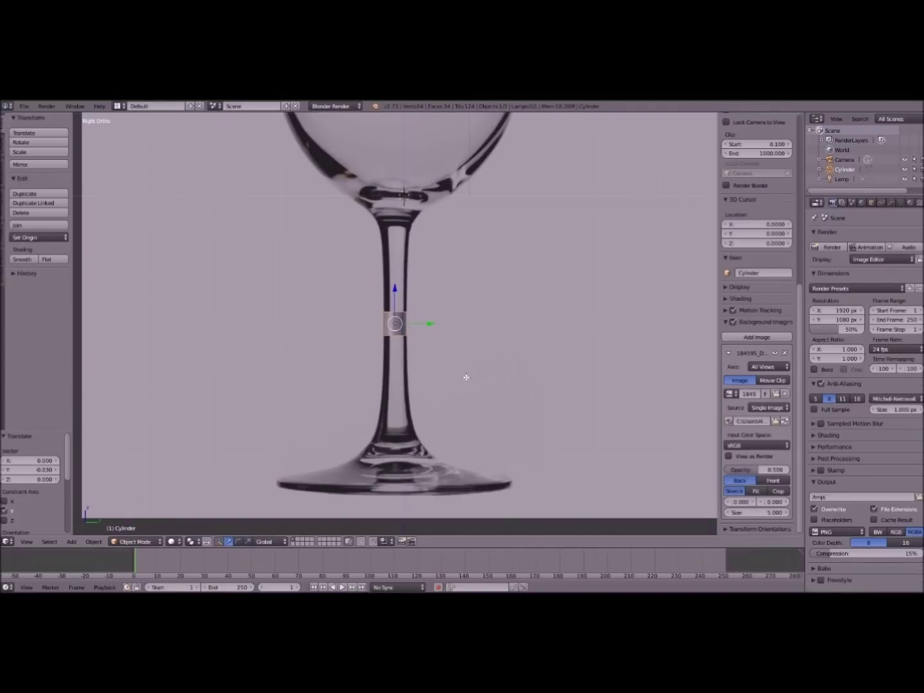
Put the cylinder into Edit Mode and look through the available interaction modes, keeping Edit Mode.
key(Tab)
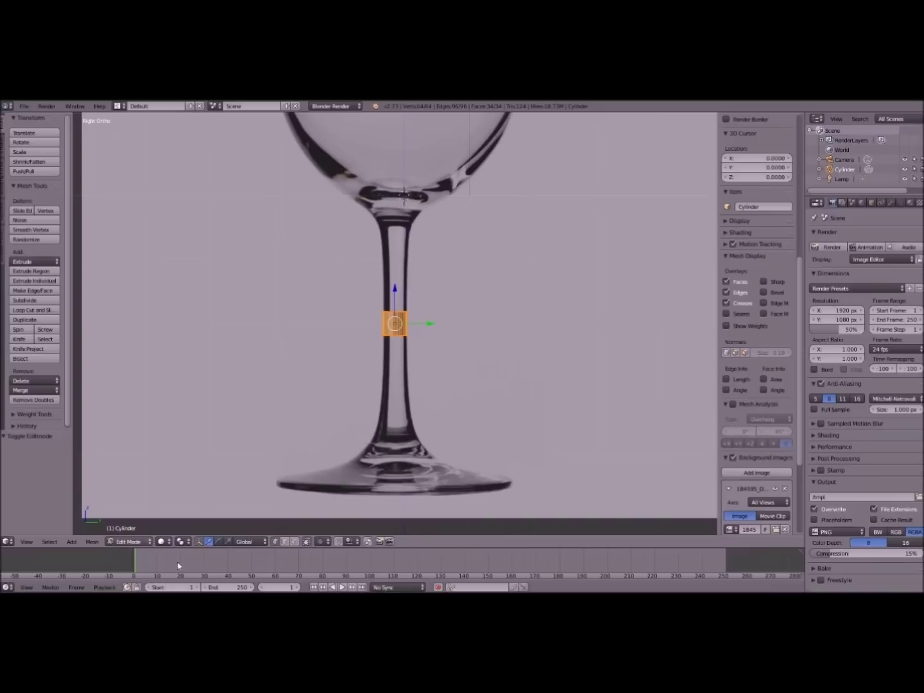
click(149, 542)
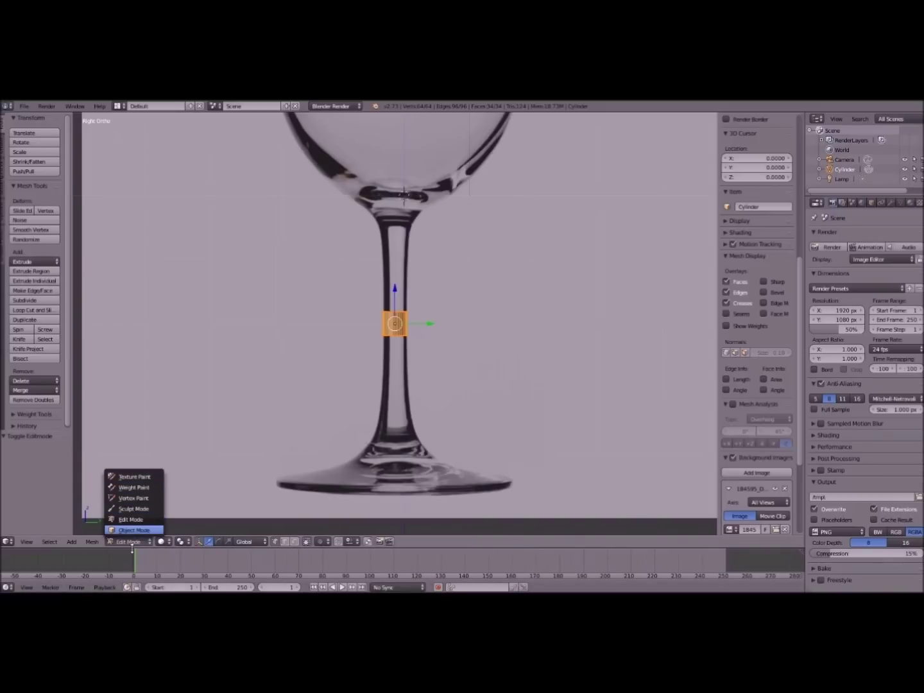
click(132, 541)
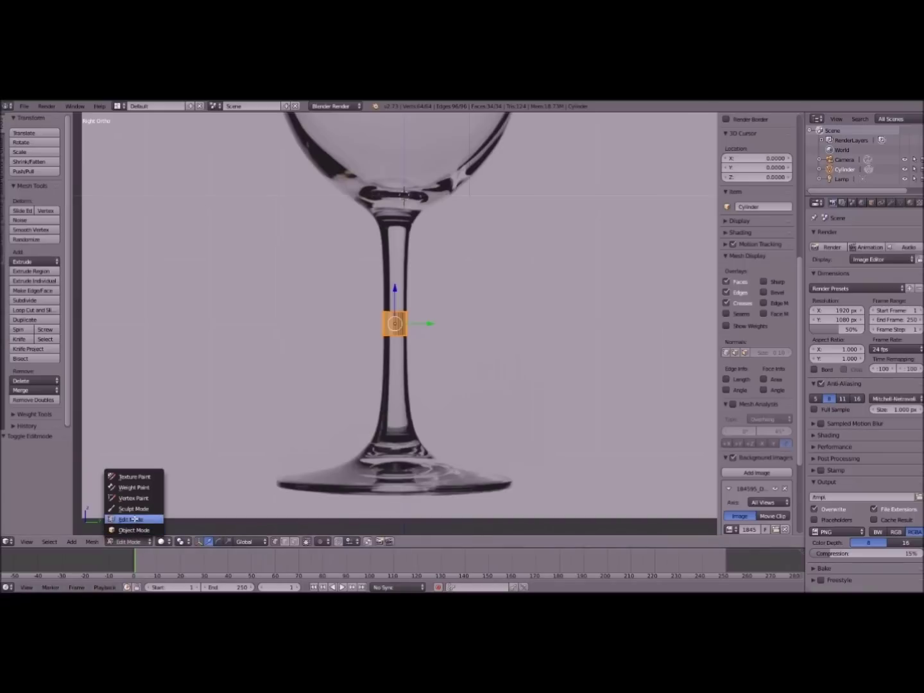
click(132, 519)
Try selecting single vertices of the cylinder, check the mesh from an angle, and finish with one top-rim vertex selected in the right orthographic view.
scroll(435, 330, up, 1)
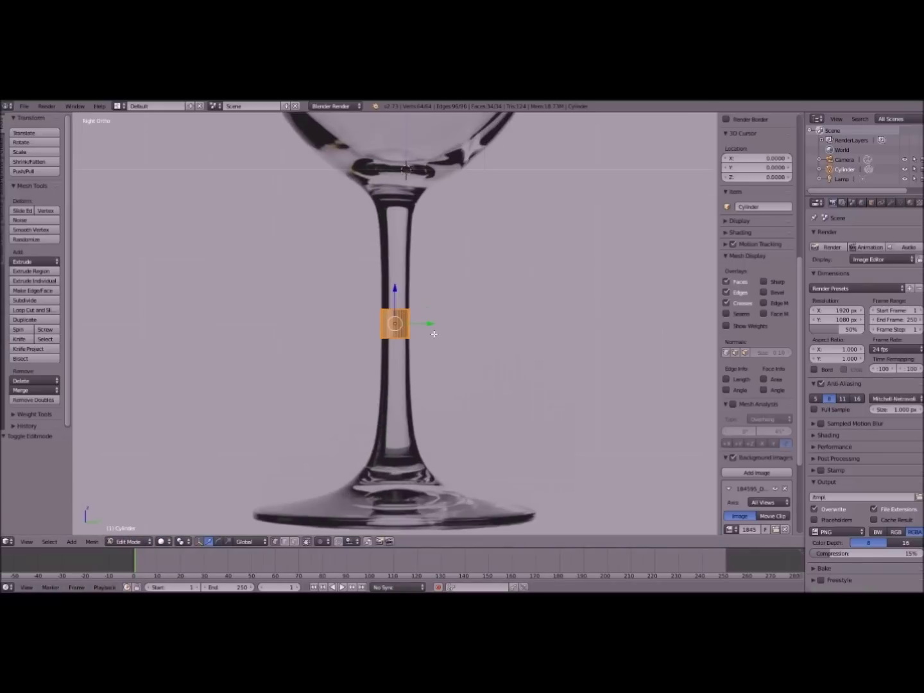
scroll(433, 333, down, 1)
scroll(385, 289, up, 12)
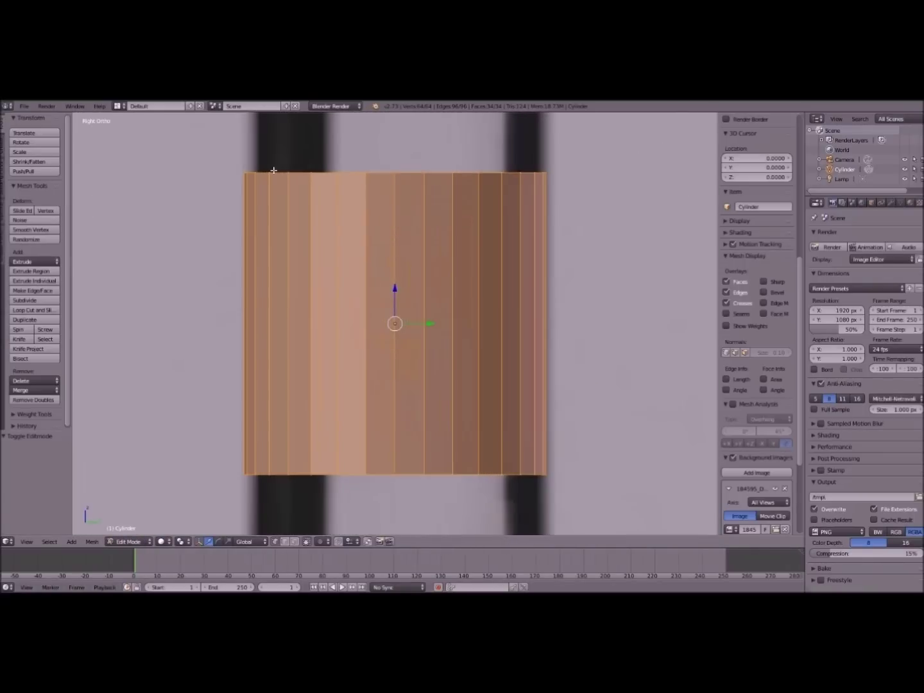
right_click(274, 171)
middle_drag(311, 203, 328, 255)
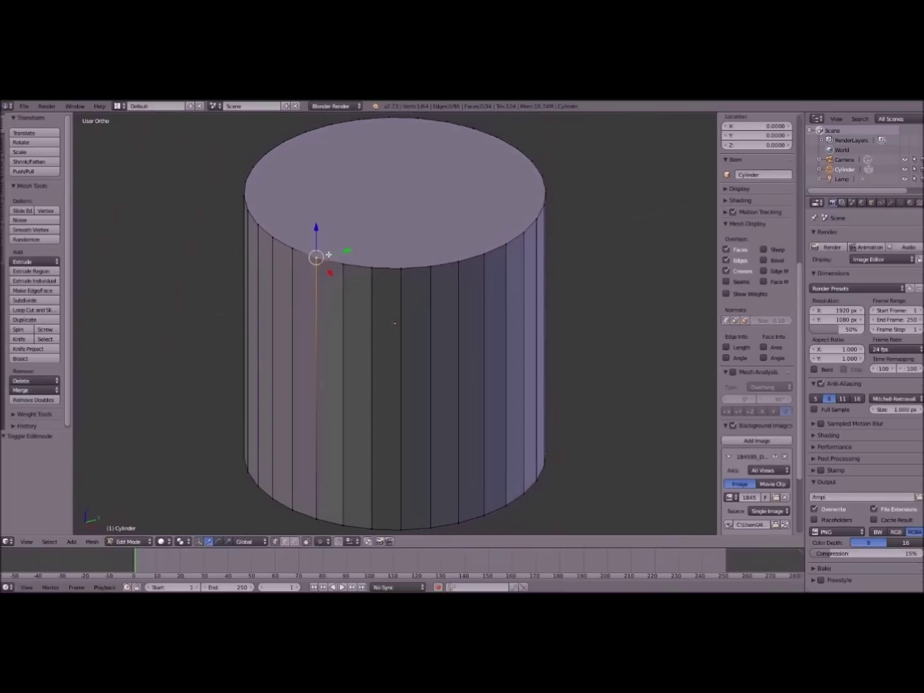
key(KP_1)
key(KP_3)
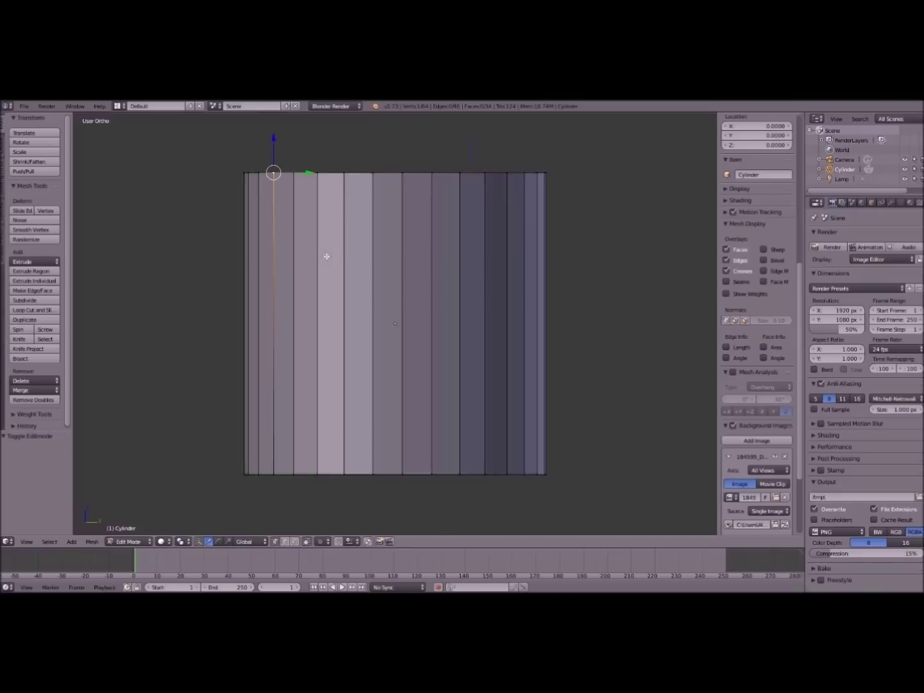
scroll(329, 258, down, 8)
right_click(396, 348)
right_click(409, 350)
right_click(409, 300)
Switch the cylinder to wireframe display and compare its mesh with the stem of the reference glass.
scroll(428, 372, down, 5)
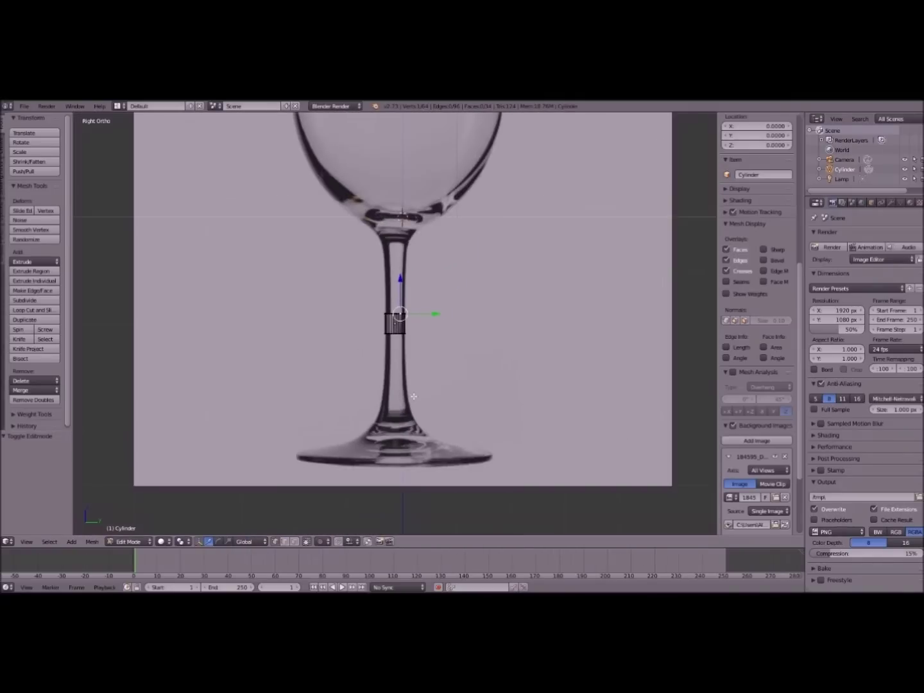
scroll(414, 396, up, 5)
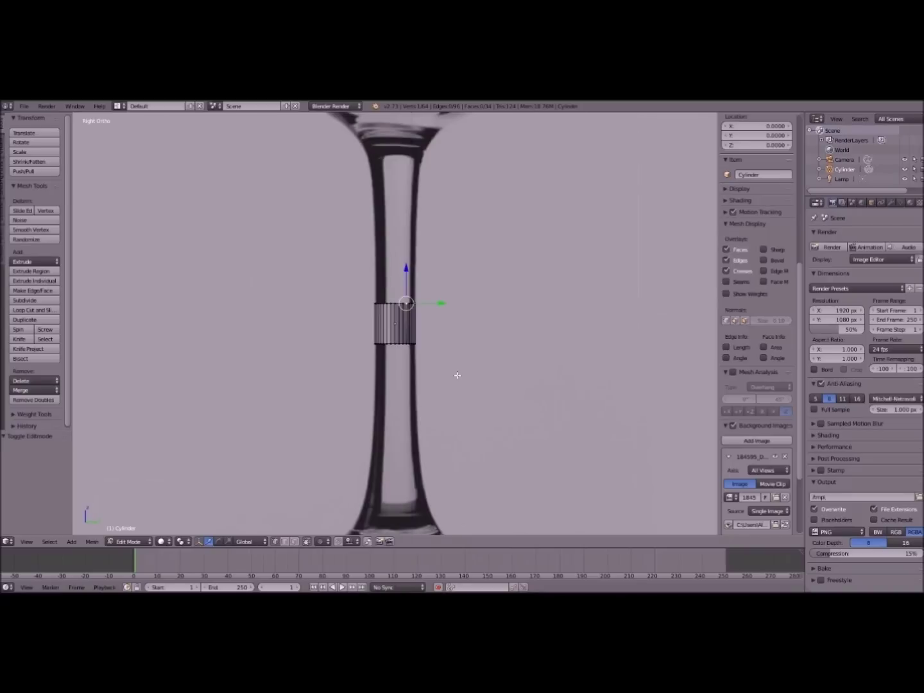
key(z)
scroll(401, 345, up, 4)
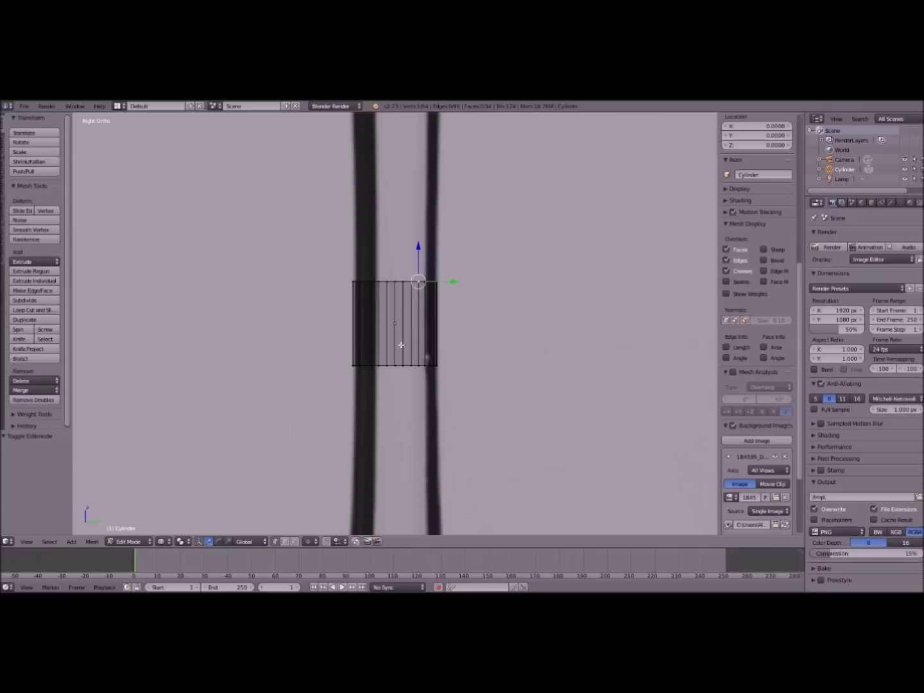
scroll(402, 345, down, 9)
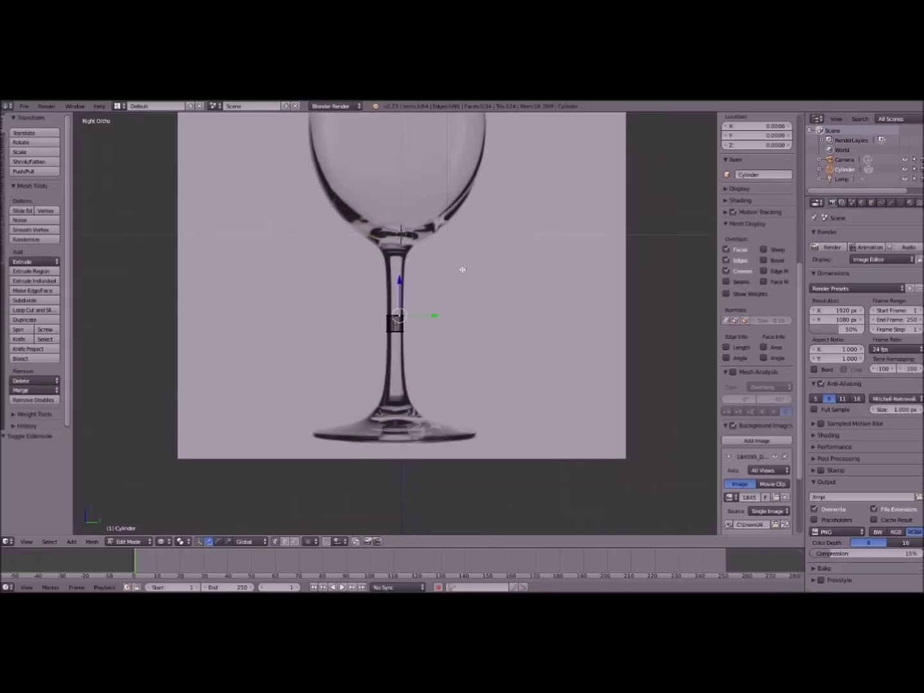
scroll(398, 332, up, 3)
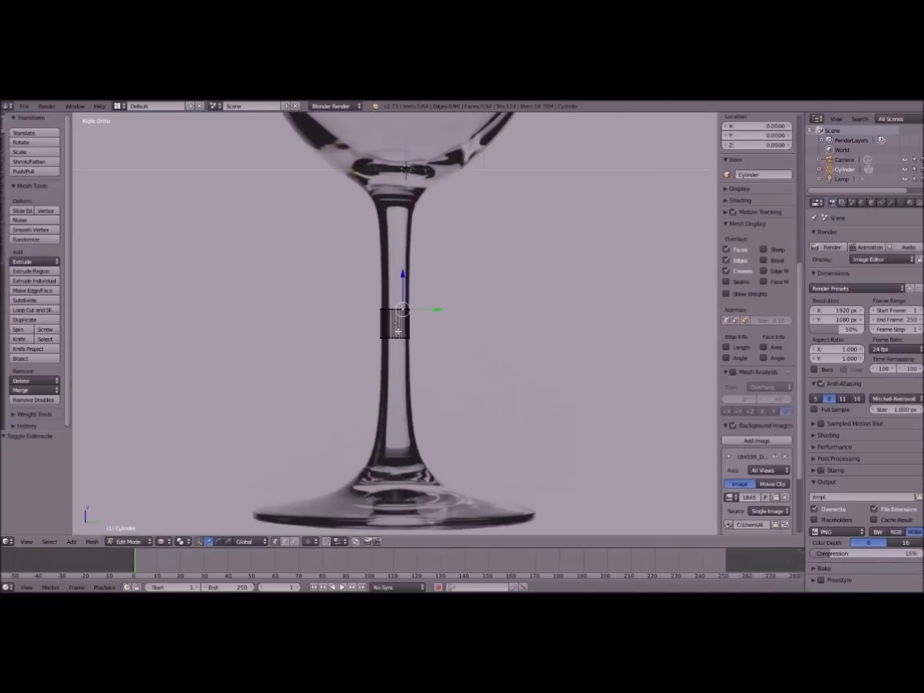
Select all the vertices of the cylinder's bottom ring in the right orthographic view.
scroll(398, 332, up, 9)
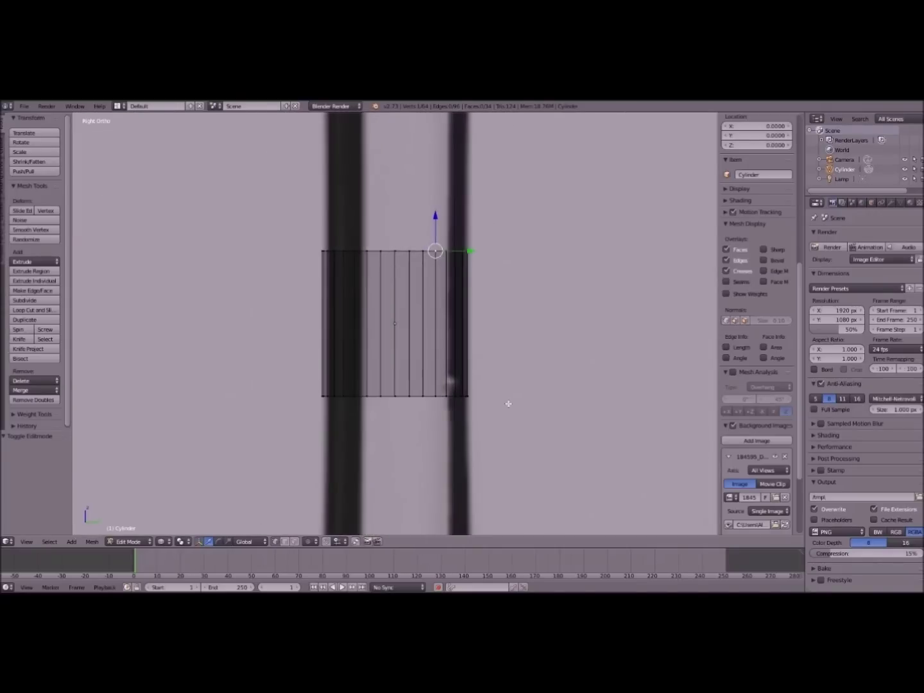
middle_drag(507, 404, 416, 354)
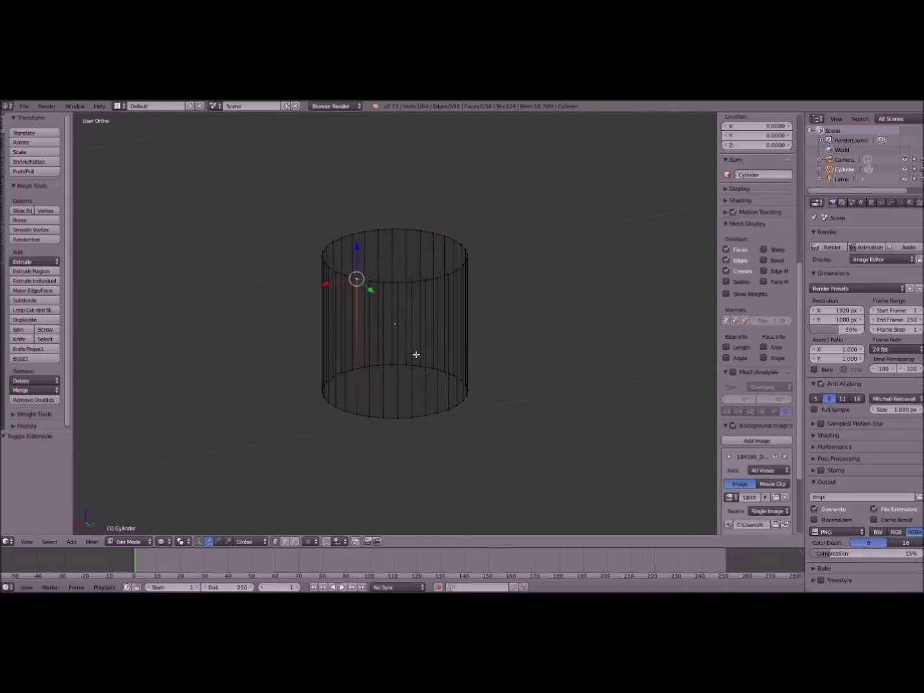
key(KP_3)
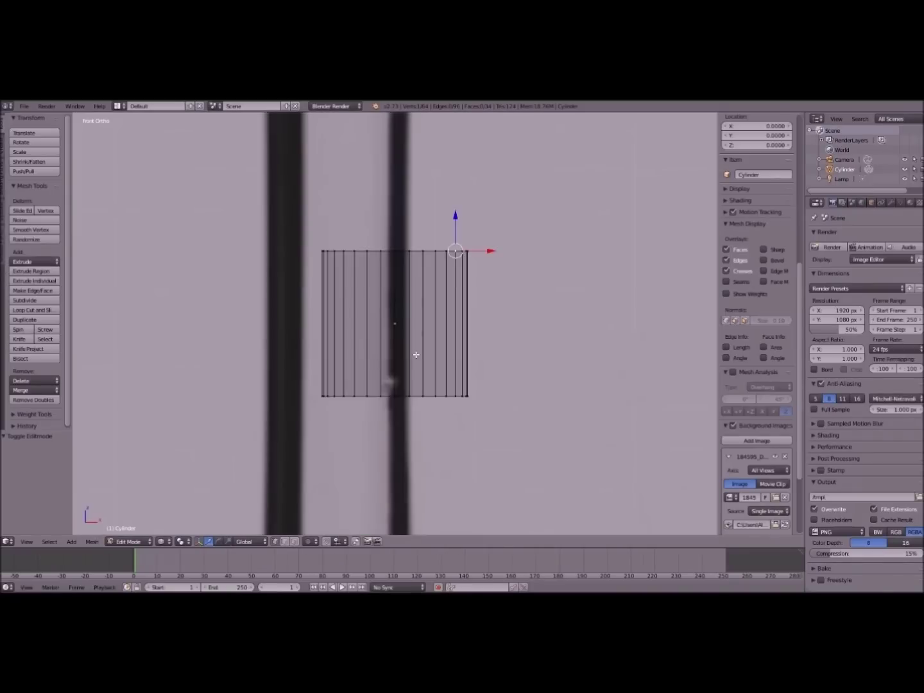
scroll(464, 354, down, 6)
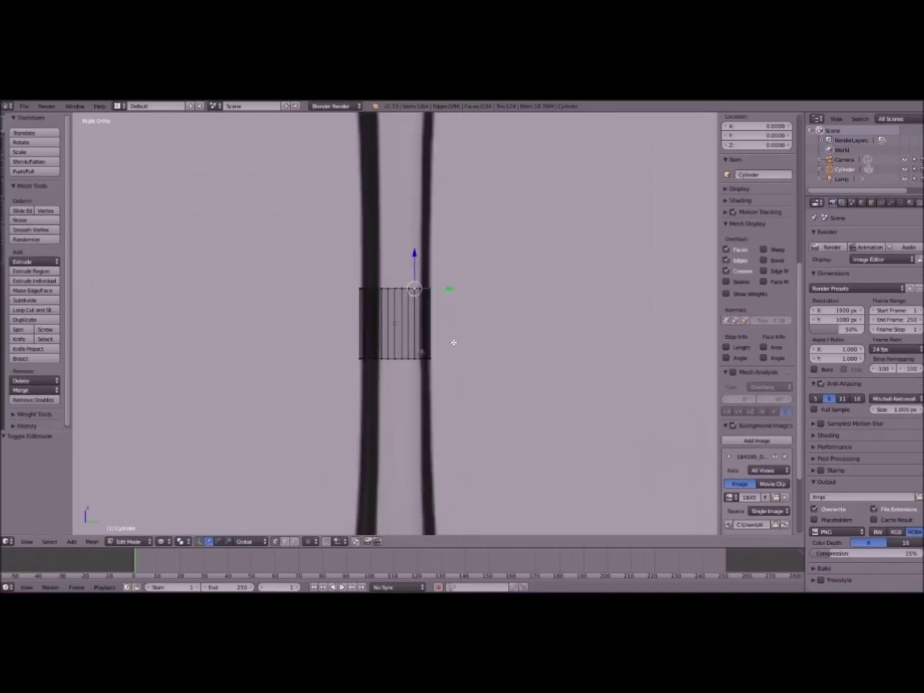
click(398, 349)
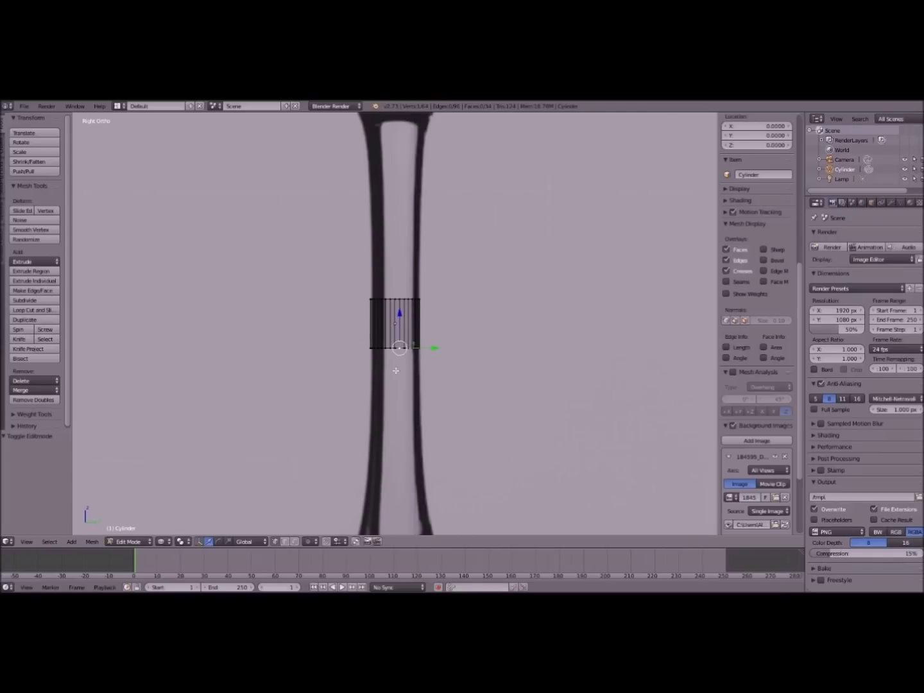
scroll(397, 356, up, 5)
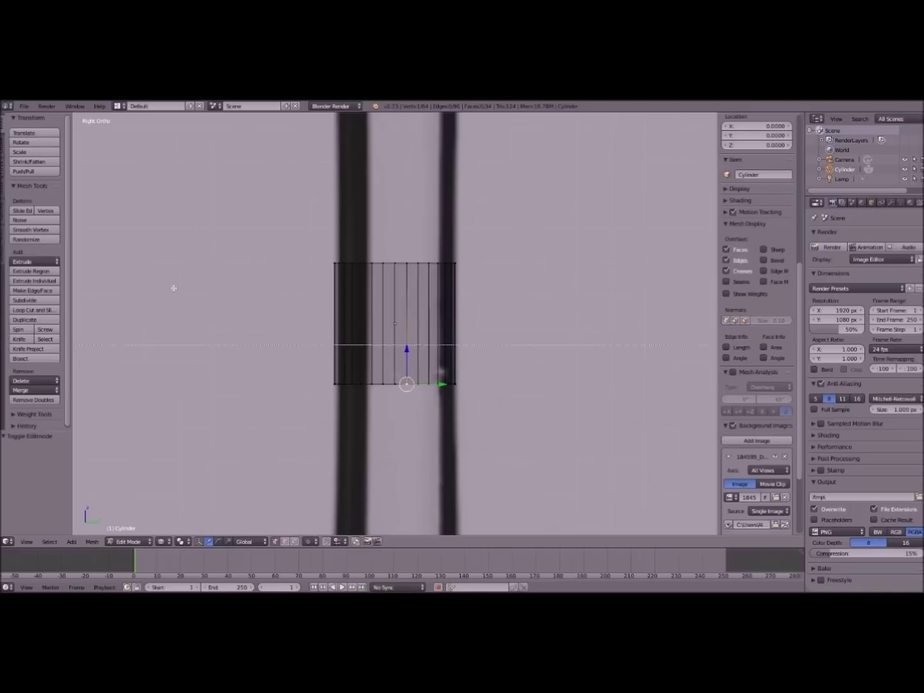
drag(241, 340, 534, 421)
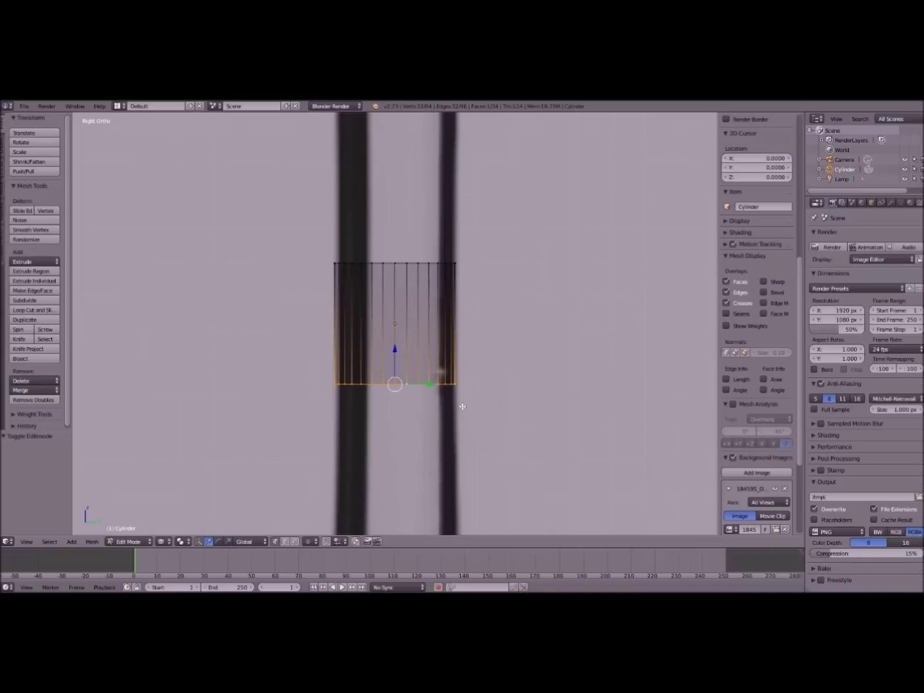
Extrude the bottom ring 0.548 down the reference stem and scale it by 1.074.
scroll(406, 390, down, 5)
scroll(424, 395, down, 5)
scroll(491, 308, up, 5)
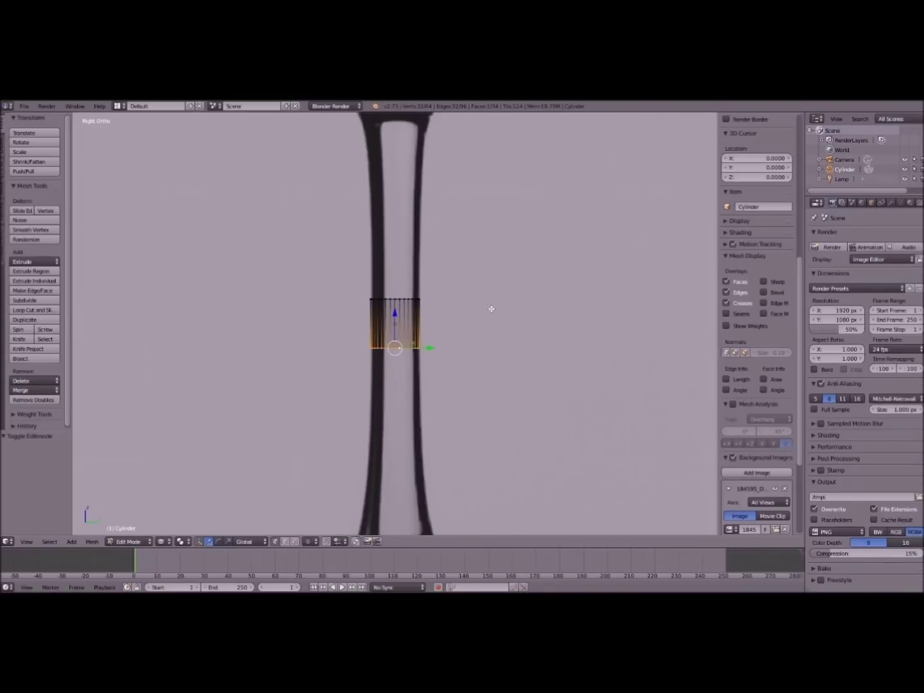
key(e)
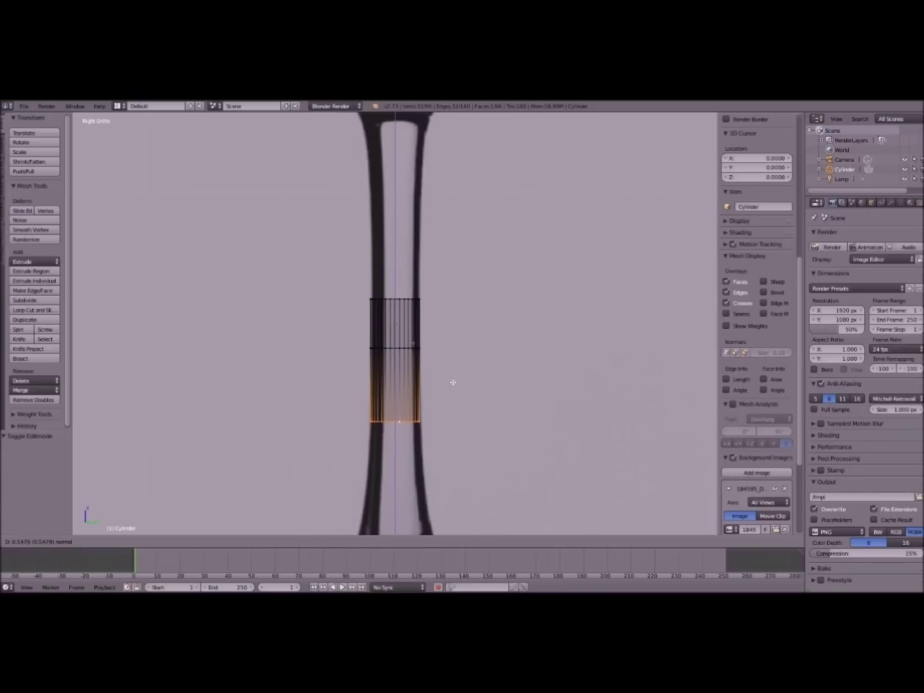
click(454, 383)
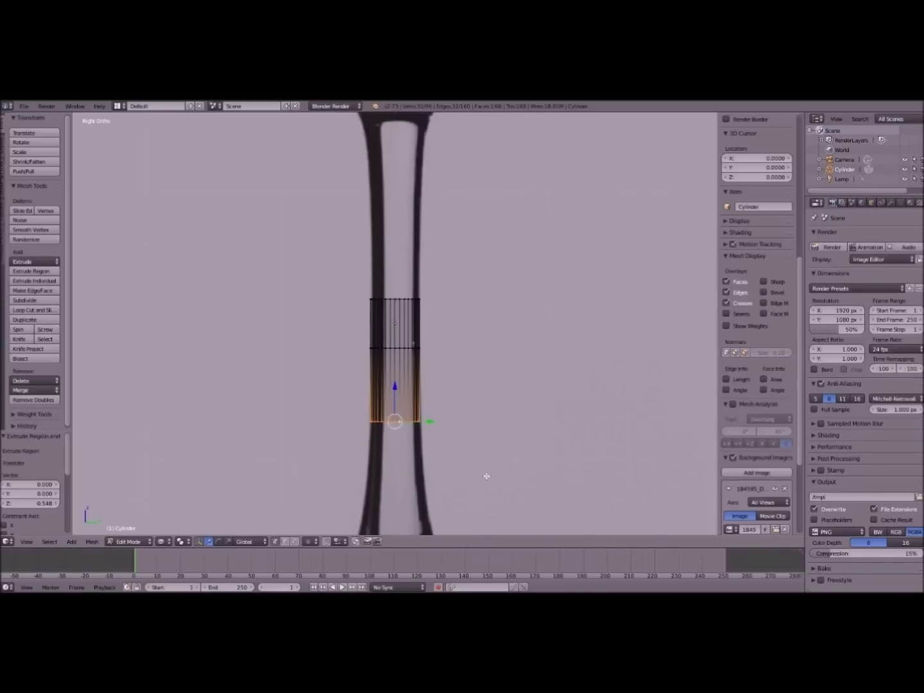
shift+middle_drag(486, 477, 492, 302)
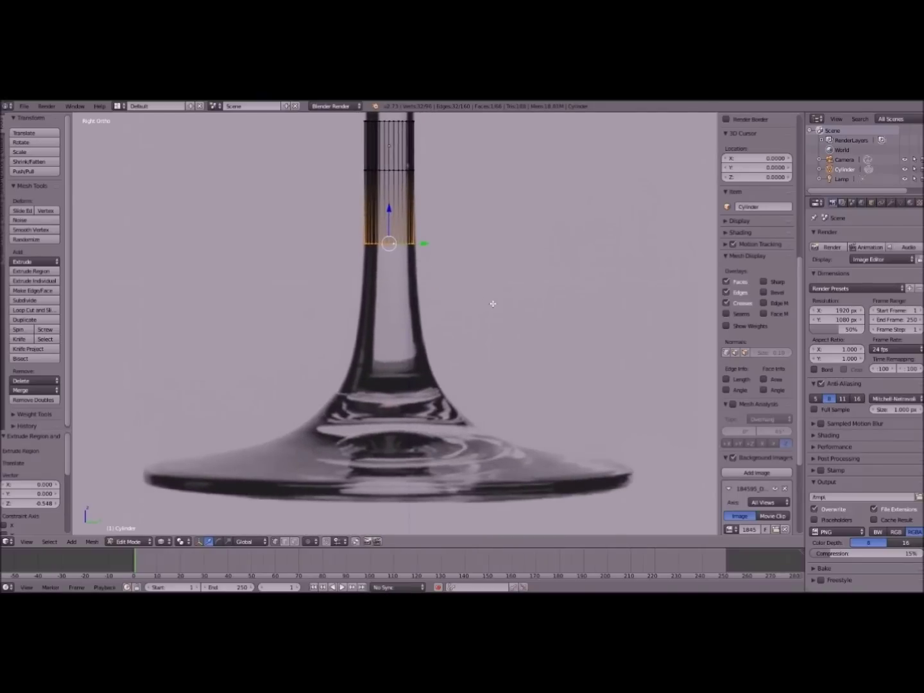
key(s)
click(505, 302)
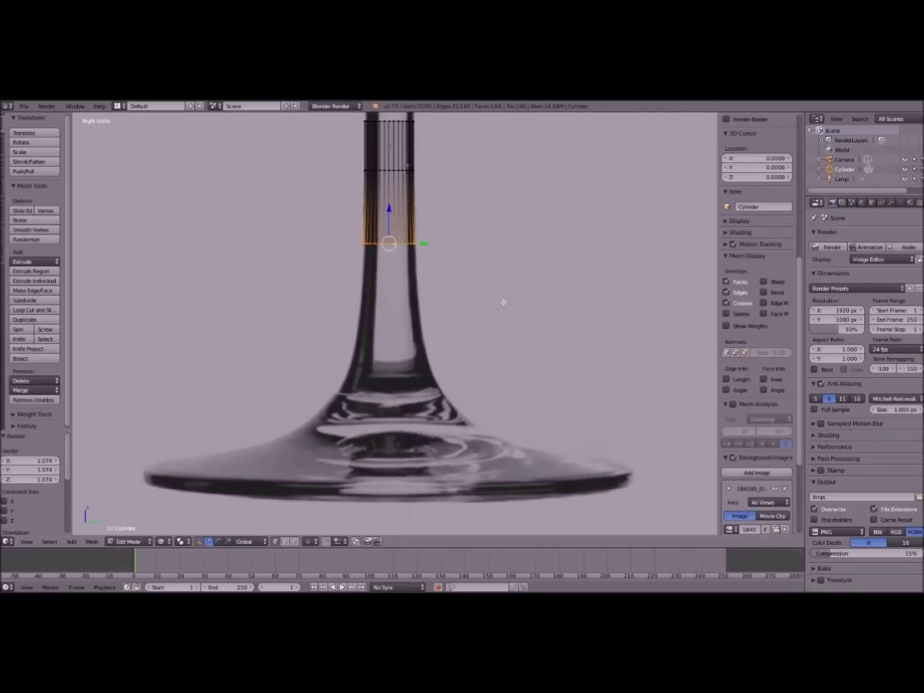
Extrude the bottom ring another 0.737 down along Z and scale it by 1.329 to follow the stem's widening.
key(e)
key(z)
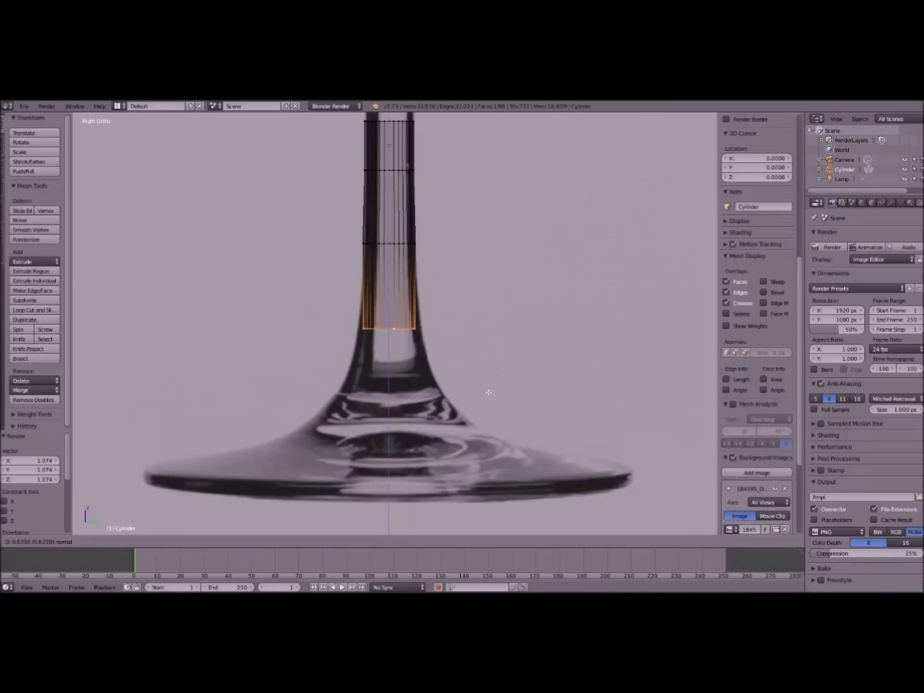
click(494, 398)
key(s)
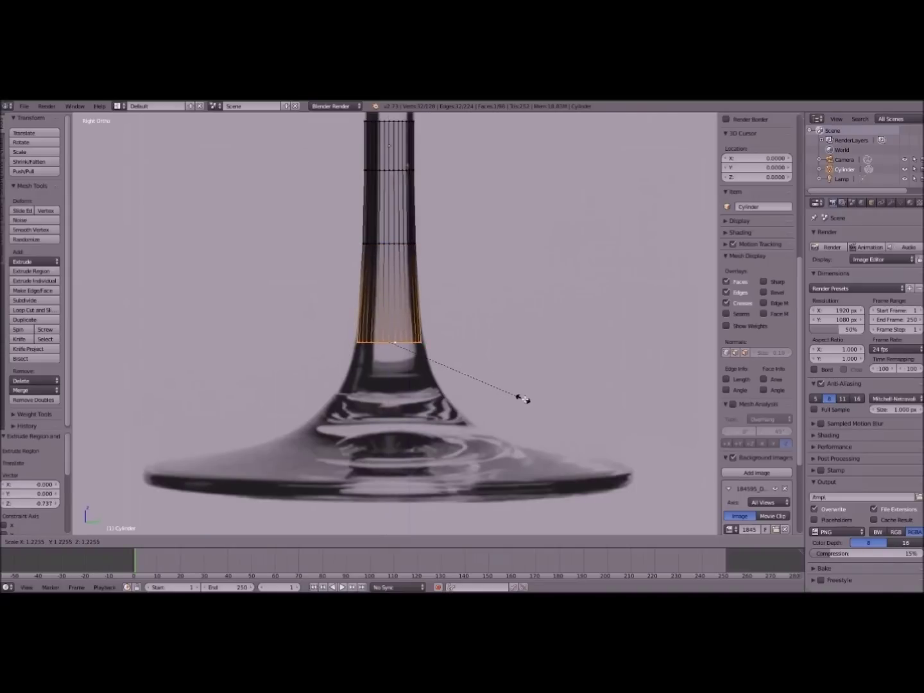
click(529, 399)
Extrude the ring 0.414 down along Z and scale it by 1.601 to match the flare above the foot.
key(e)
key(z)
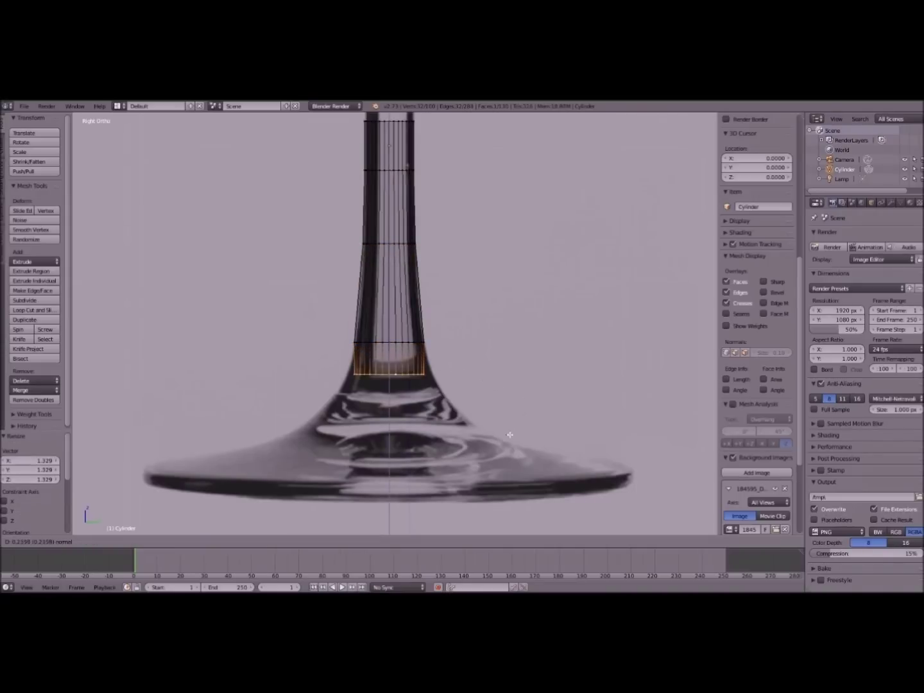
click(504, 453)
key(s)
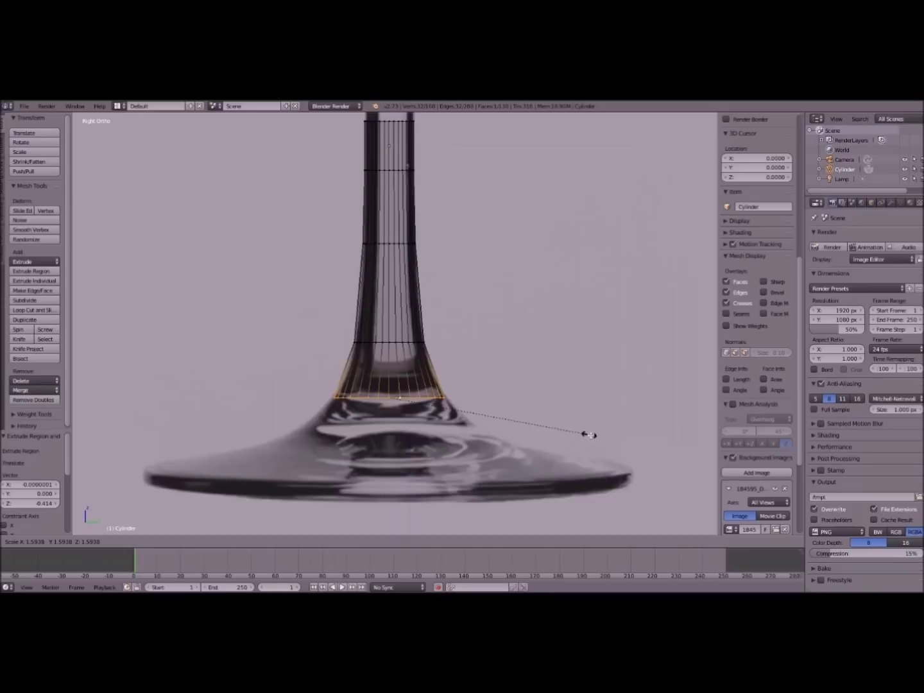
click(587, 434)
Extrude the ring about 0.19 down along Z and scale it by 1.527 where the stem meets the foot.
key(e)
key(z)
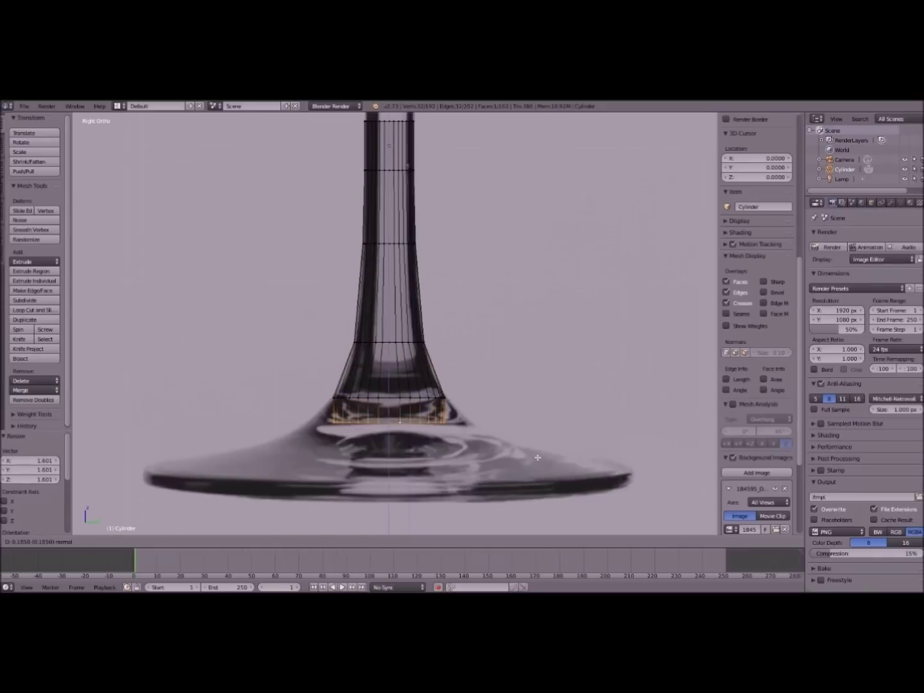
click(574, 451)
key(s)
right_click(623, 447)
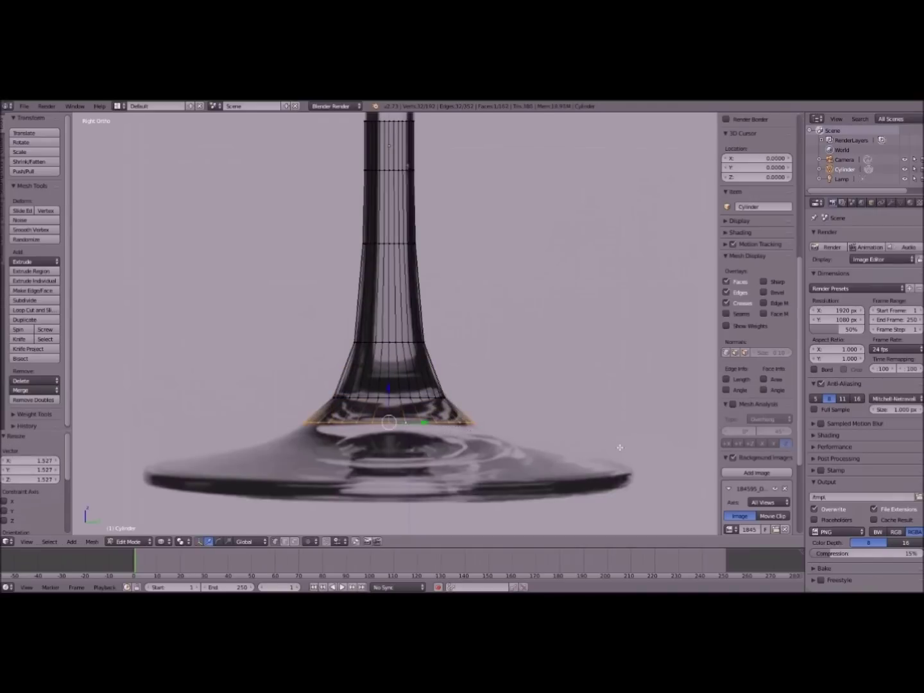
Extrude the ring 0.163 down along Z and scale it by 1.471 to start the foot's slope.
key(e)
key(z)
click(608, 469)
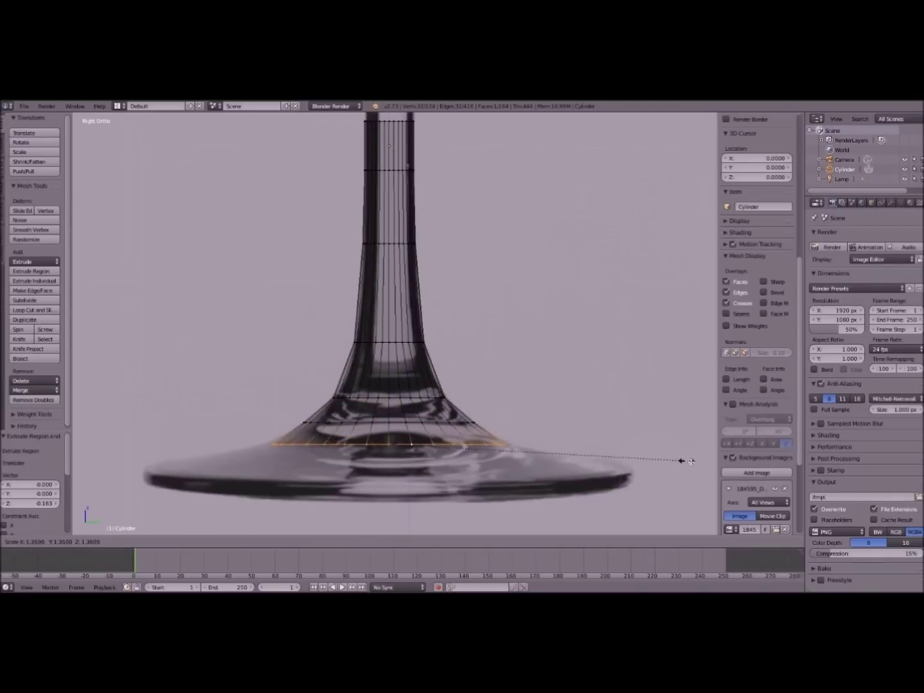
click(726, 469)
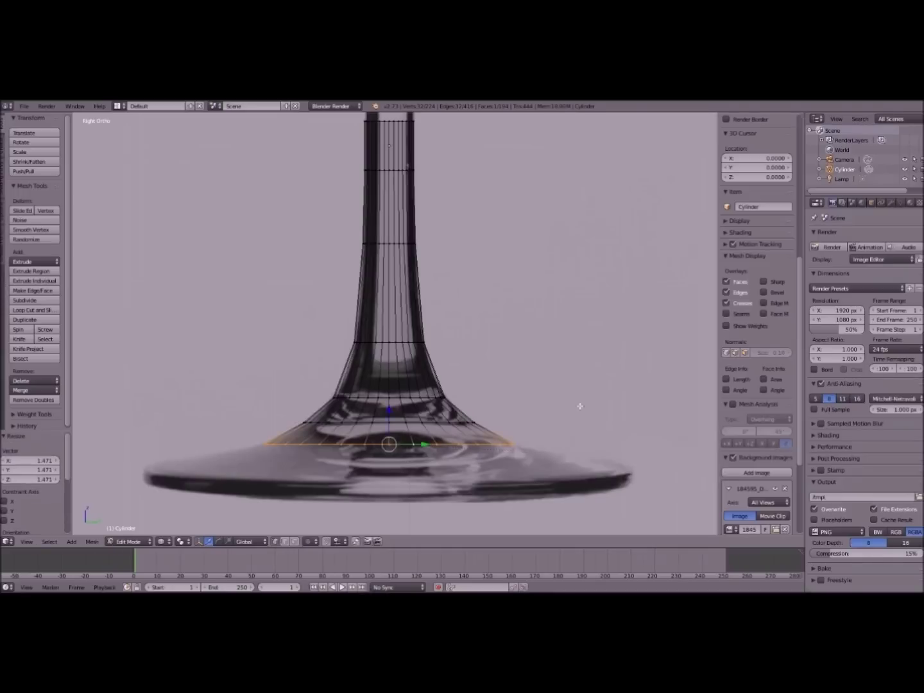
Extrude the ring 0.112 down and scale it by 1.552 to continue the foot's upper surface outward.
key(e)
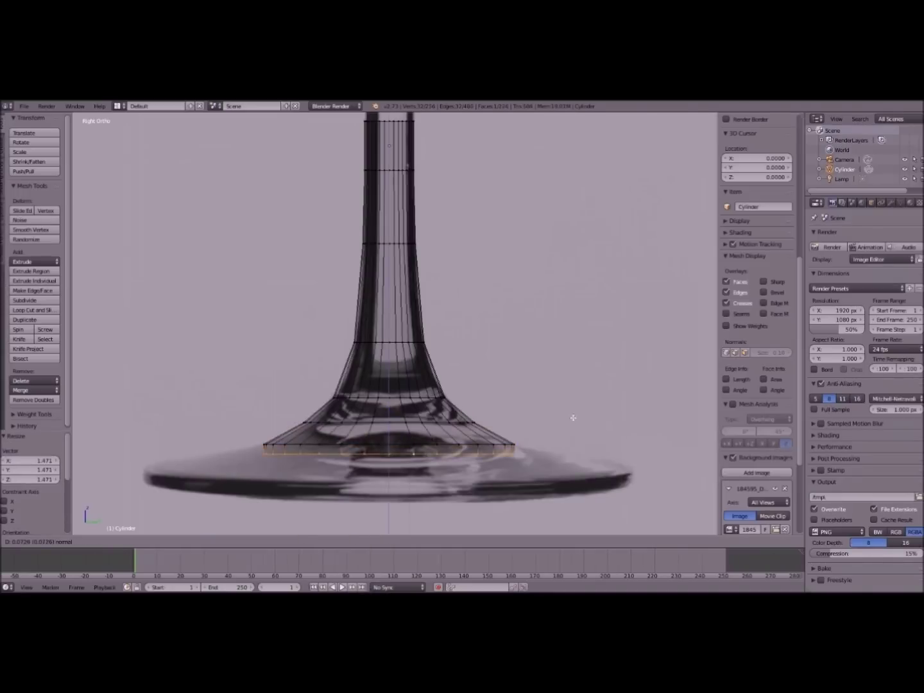
click(597, 424)
key(s)
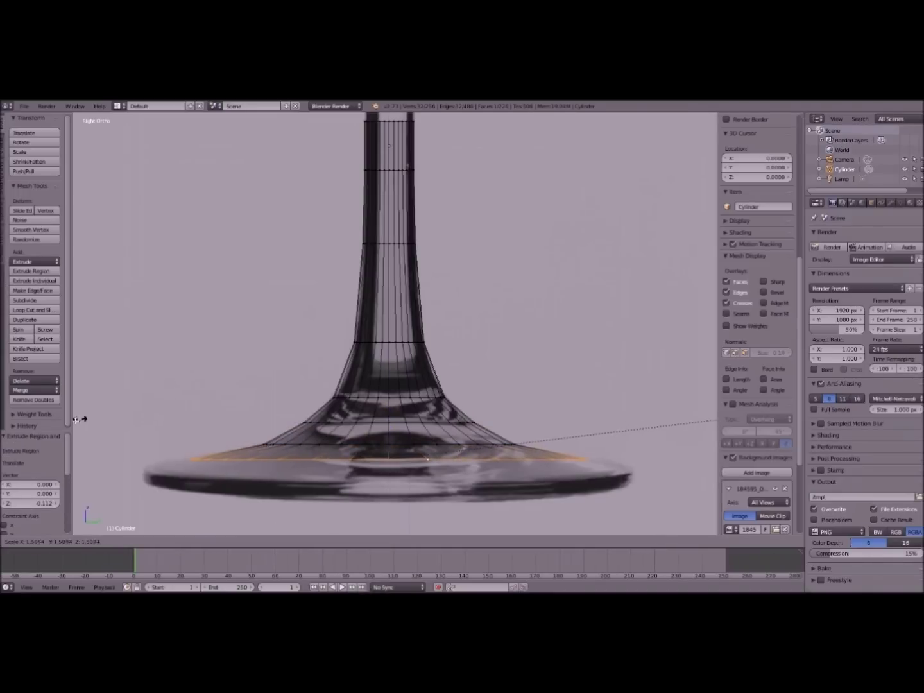
click(712, 422)
Extrude the ring 0.127 down, scale it by 1.258 to the foot's outer edge, and extrude it 0.160 down for the base thickness.
key(e)
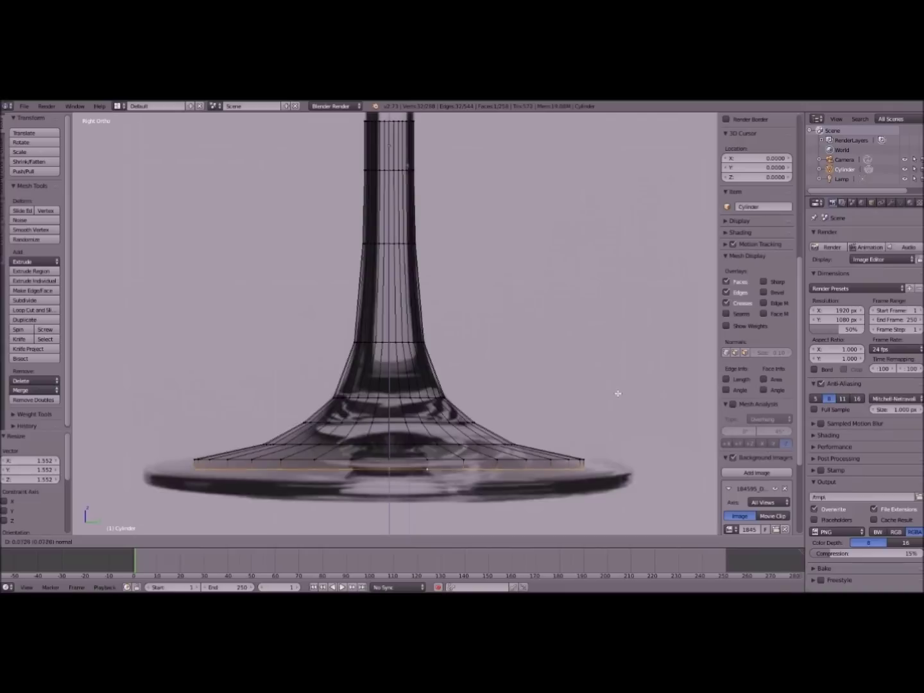
click(626, 394)
key(s)
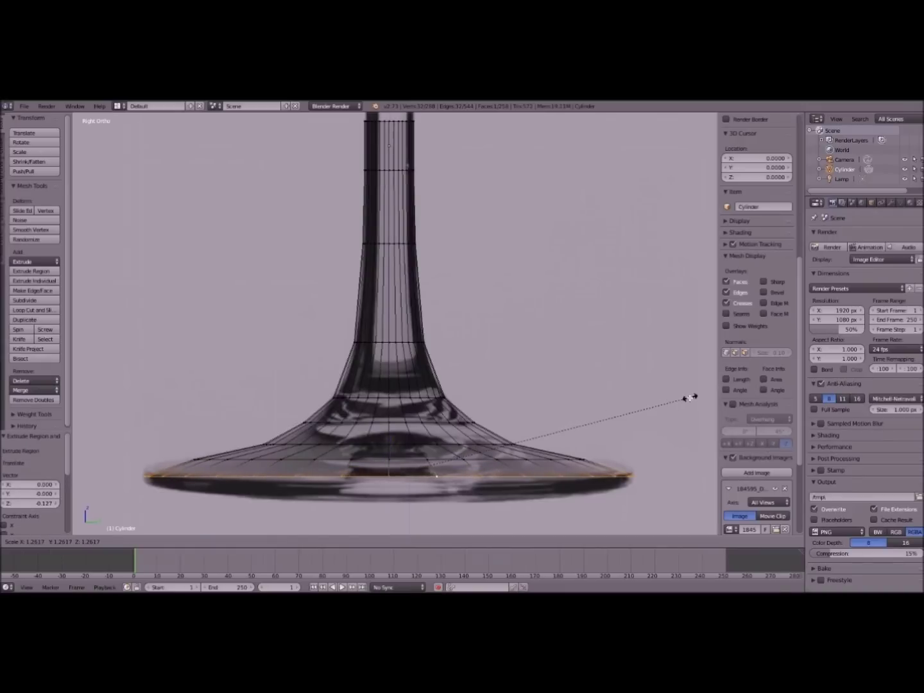
click(686, 397)
key(e)
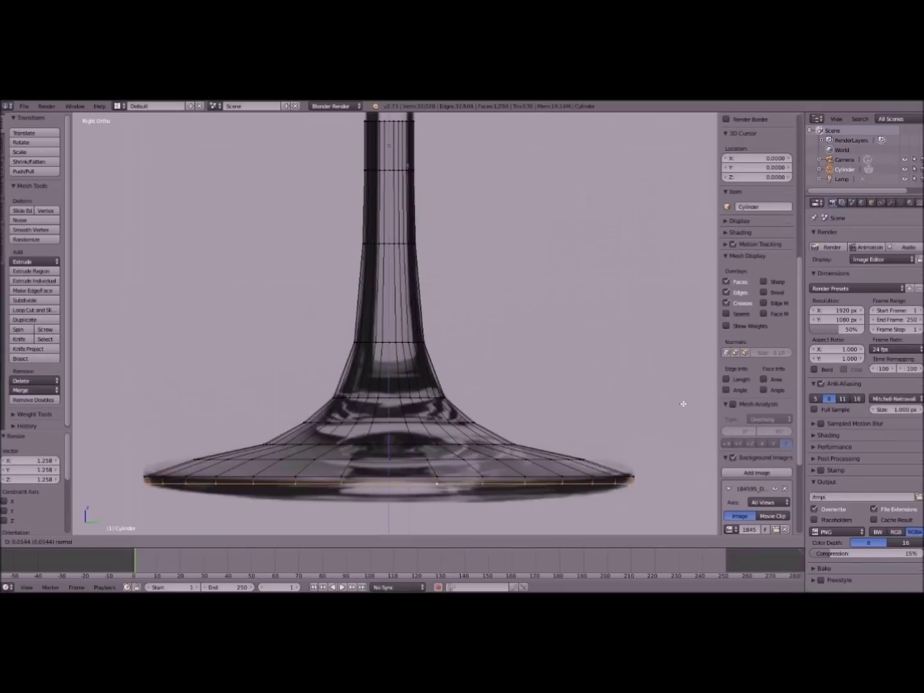
click(673, 416)
Select the cylinder's top ring and extrude it up the reference stem twice, by 0.740 and 0.536.
scroll(673, 415, down, 1)
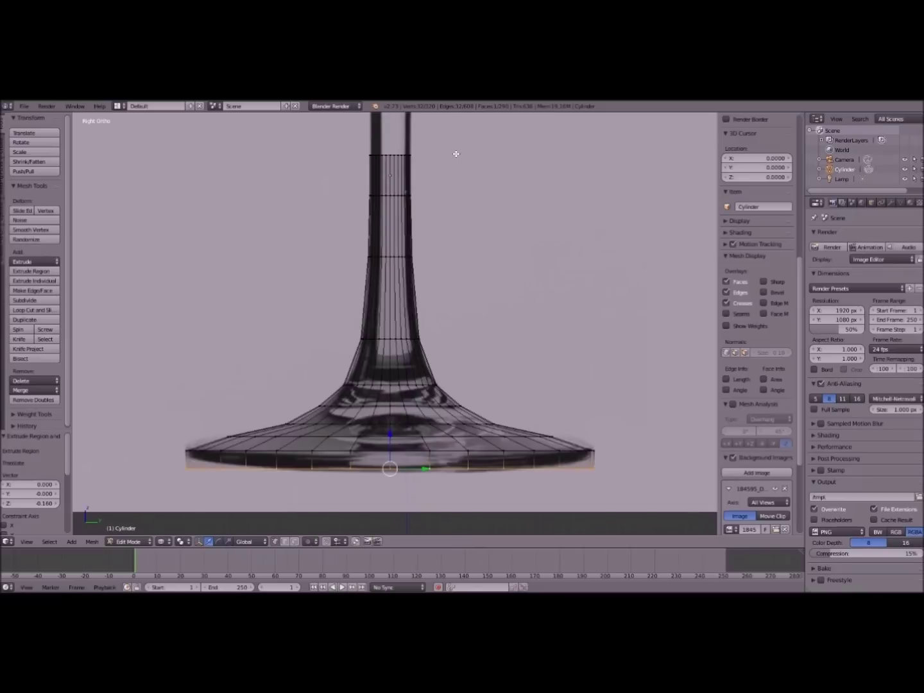
shift+middle_drag(456, 153, 435, 435)
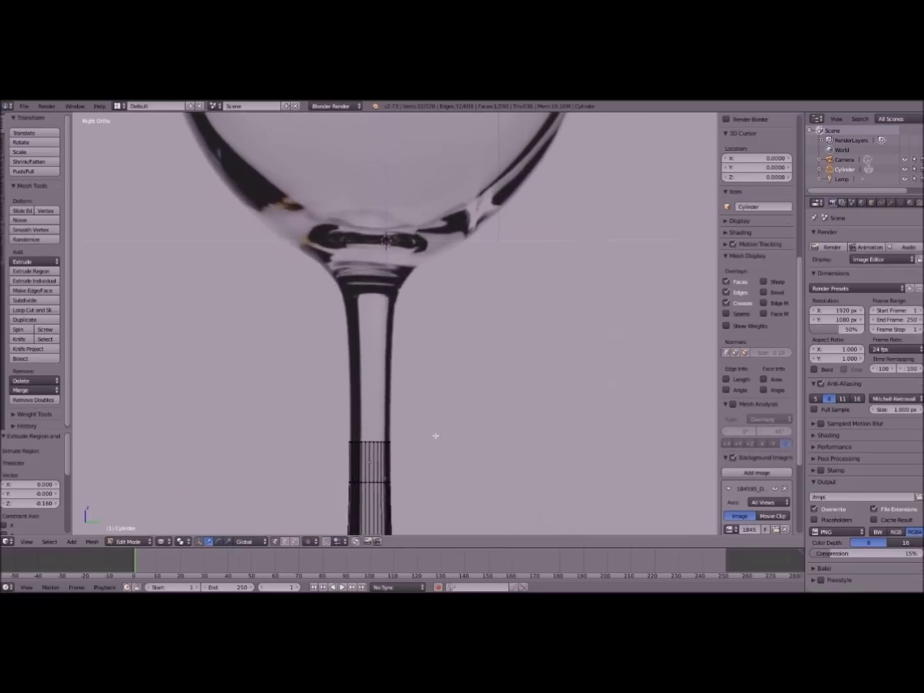
right_click(362, 440)
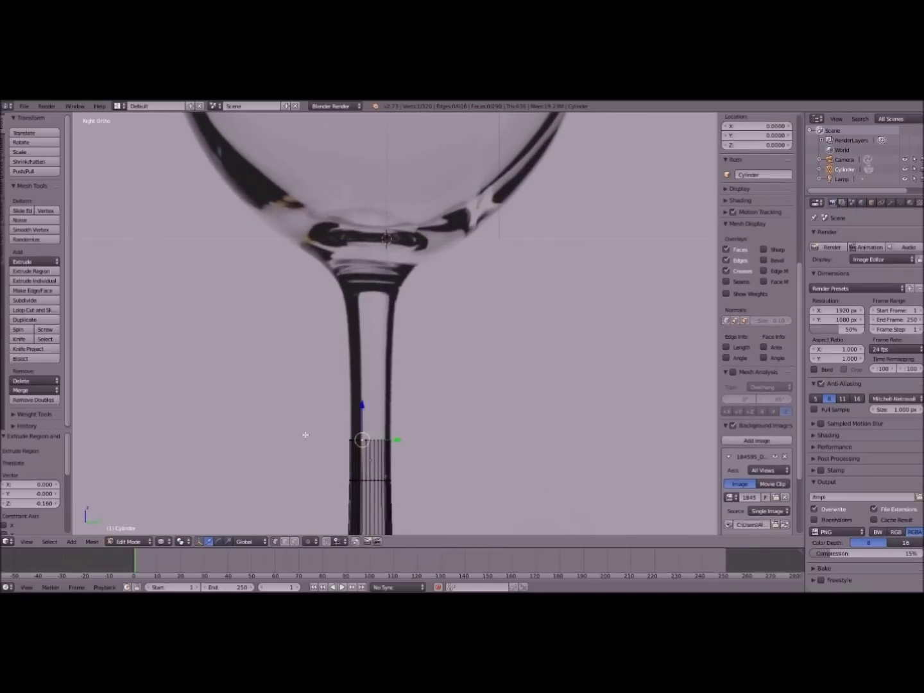
drag(433, 454, 502, 453)
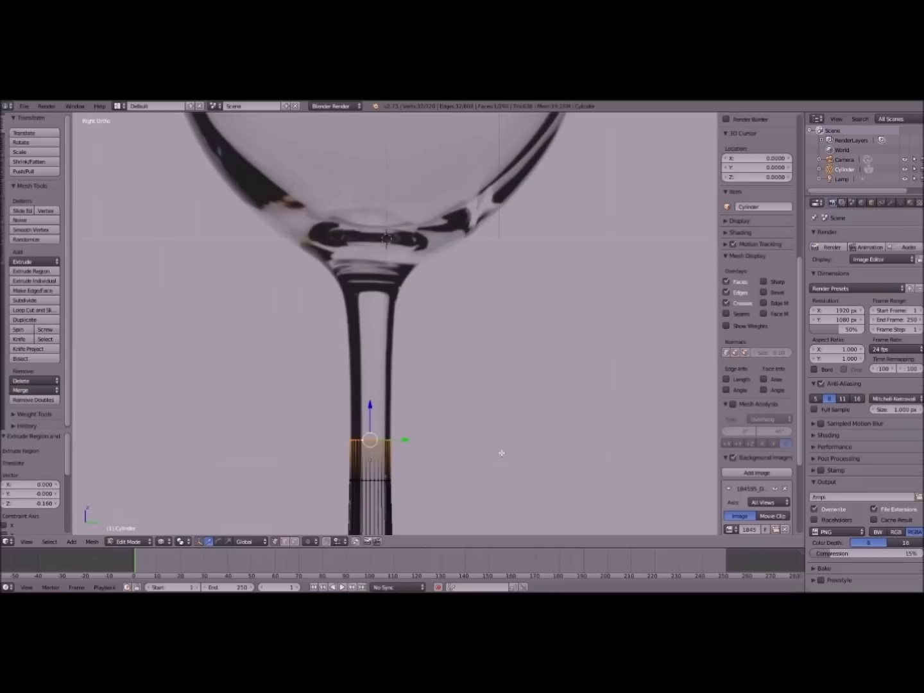
key(e)
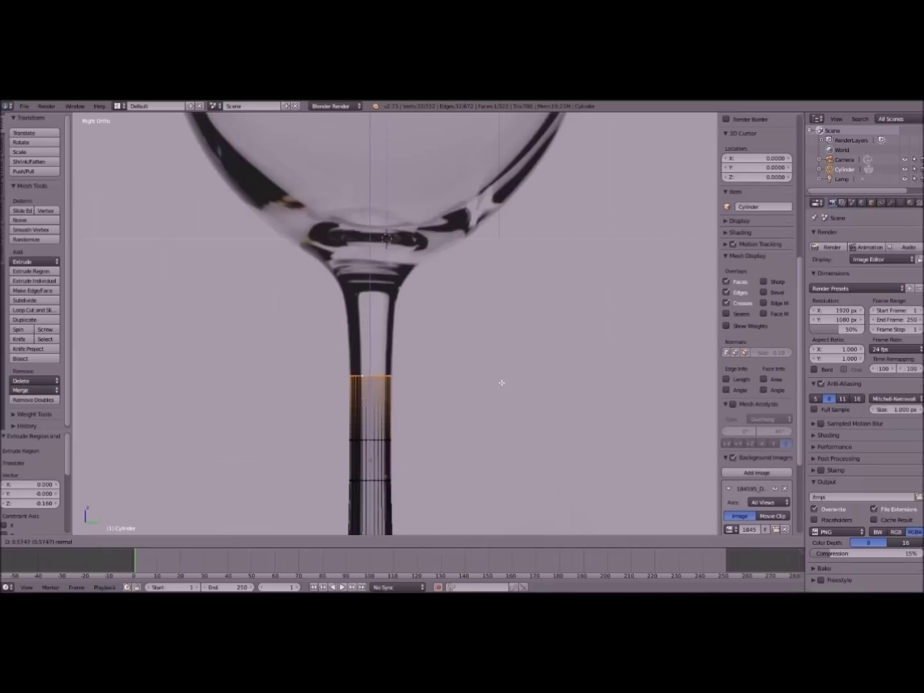
click(494, 370)
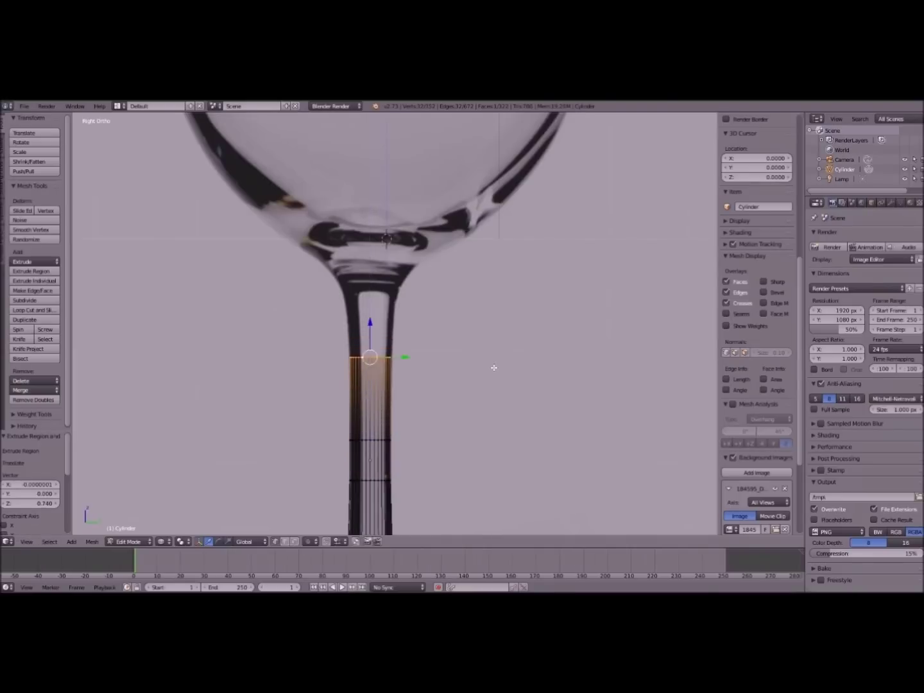
key(e)
click(491, 313)
Try scaling the stem's top ring by 1.317 and along single axes, and undo the scaling.
key(s)
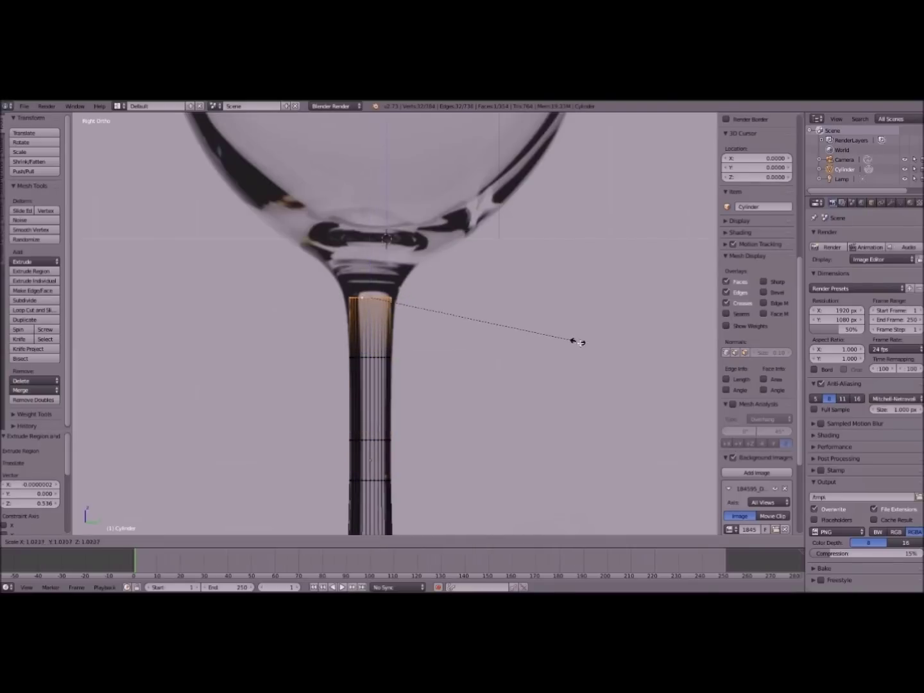
click(637, 352)
key(s)
key(y)
key(z)
right_click(540, 264)
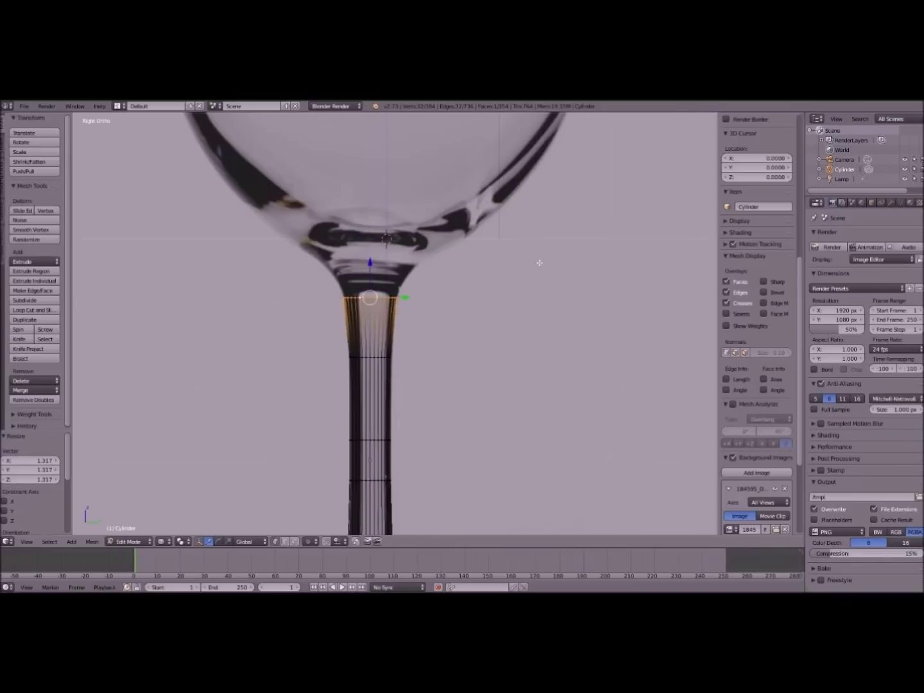
key(ctrl+z)
Enlarge the stem's top ring, extrude it slightly upward, and scale the new ring outward to follow the flare beneath the bowl.
scroll(520, 233, down, 5)
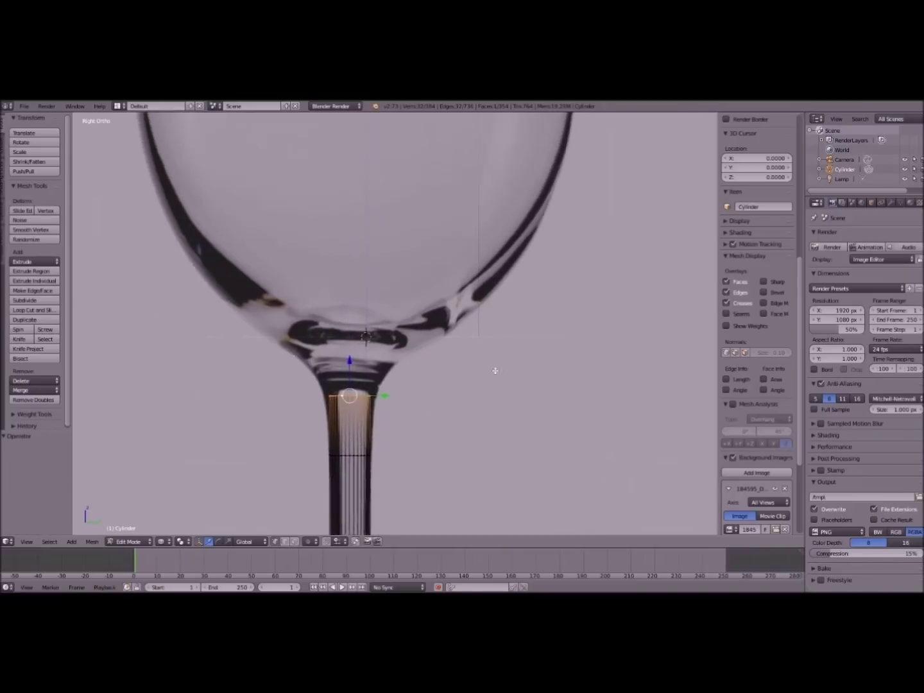
key(s)
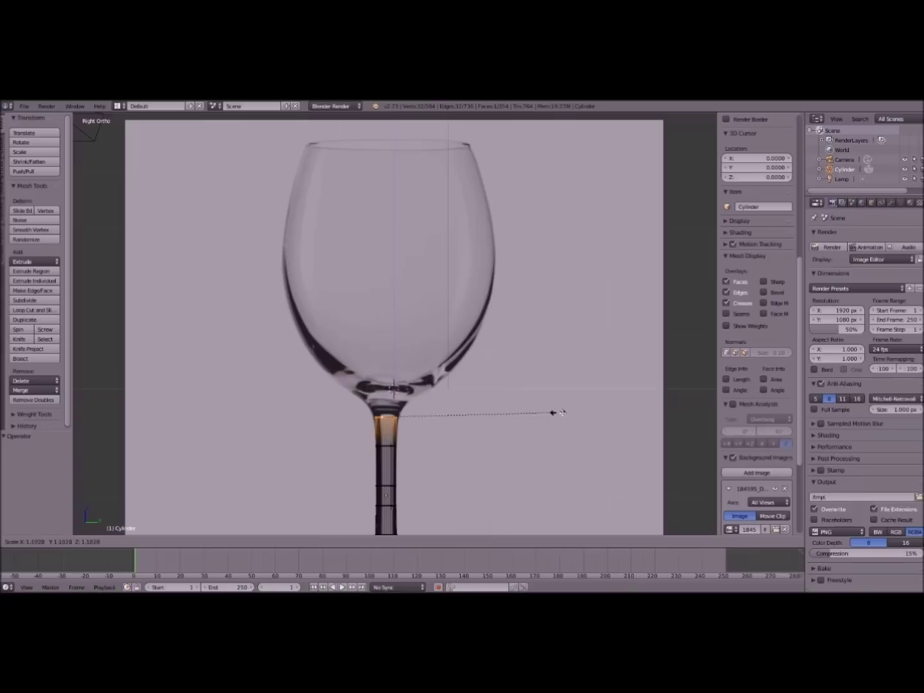
click(597, 413)
key(e)
click(588, 403)
key(s)
click(647, 401)
Extrude the flare's top ring 0.479 up and scale it outward to the reference bowl's lower curve.
key(e)
click(593, 378)
key(s)
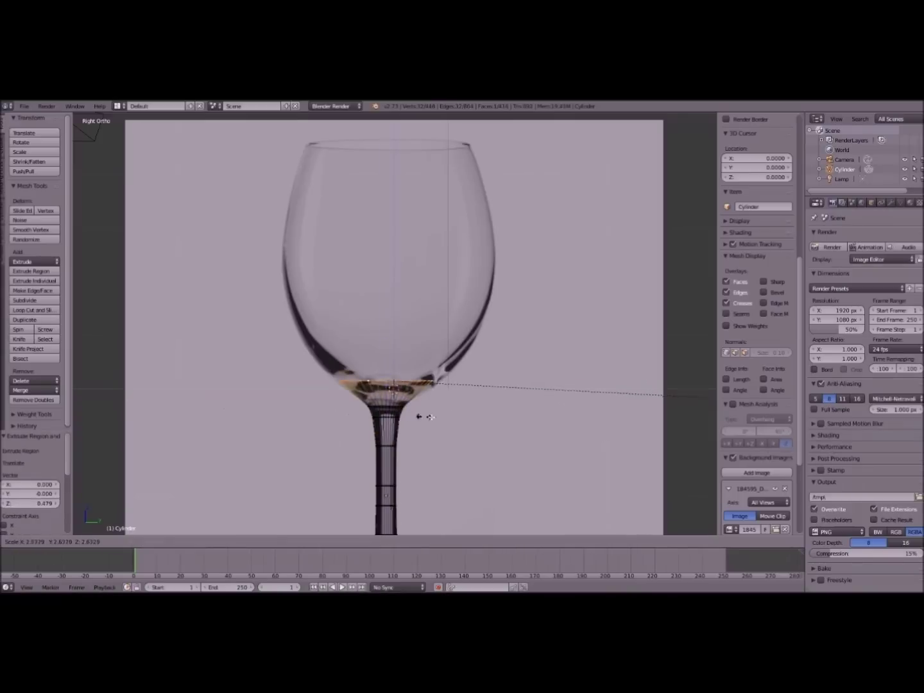
click(406, 416)
Extrude and widen three more rings up the lower bowl to its widest part, raising the last one 0.722.
key(e)
click(484, 386)
key(s)
key(e)
click(586, 303)
key(s)
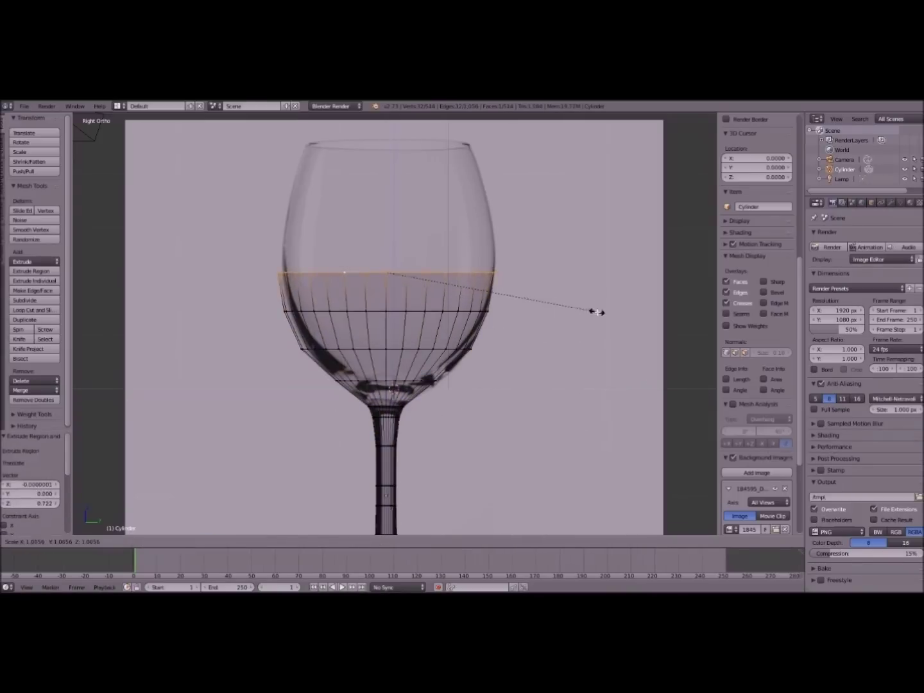
click(596, 311)
Extrude further rings up the bowl's upper half along the reference outline and scale the last one by 0.905.
key(e)
click(603, 278)
key(e)
click(604, 256)
key(s)
click(581, 199)
Extrude and narrow the top ring to the reference rim, and add a short final ring at the lip.
key(e)
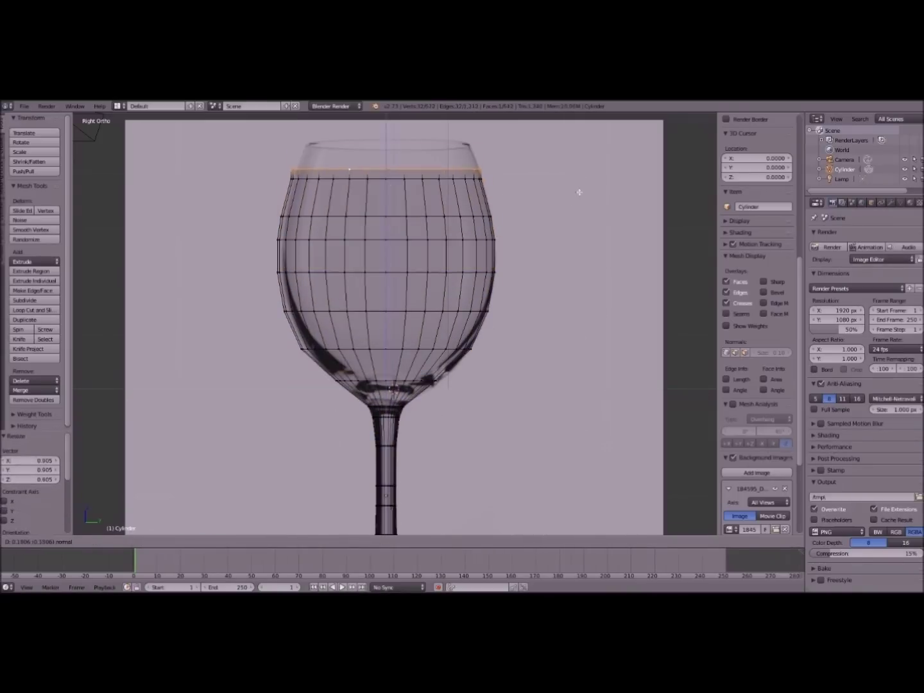
click(581, 168)
key(s)
click(550, 182)
key(e)
click(548, 179)
click(553, 181)
key(ctrl+z)
scroll(413, 210, down, 4)
scroll(415, 222, up, 4)
shift+middle_drag(406, 138, 458, 350)
scroll(464, 337, up, 4)
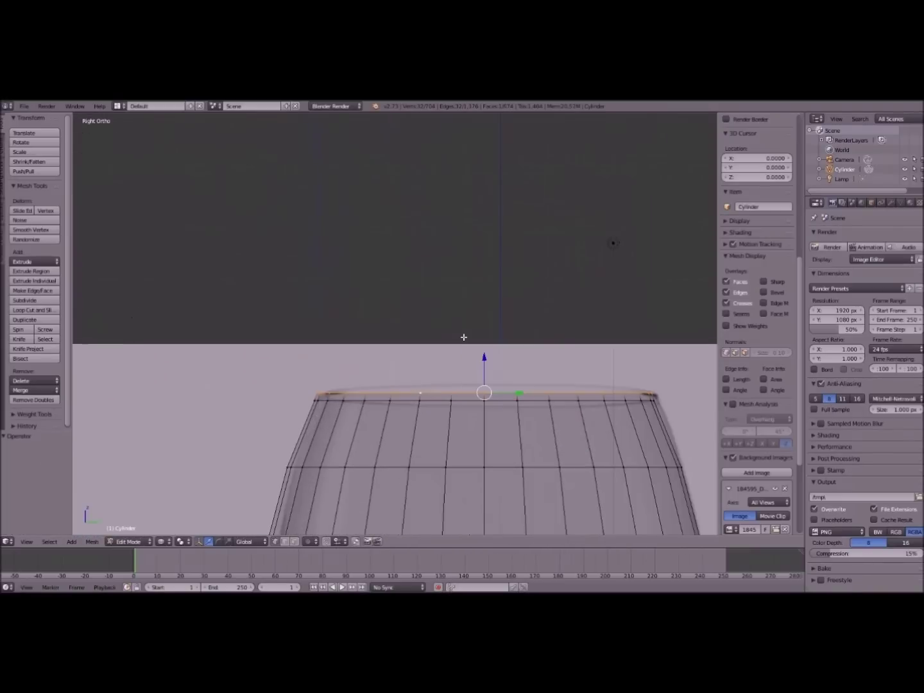
scroll(464, 337, down, 3)
Switch the glass to Object Mode and display it with Solid viewport shading.
middle_drag(511, 314, 131, 532)
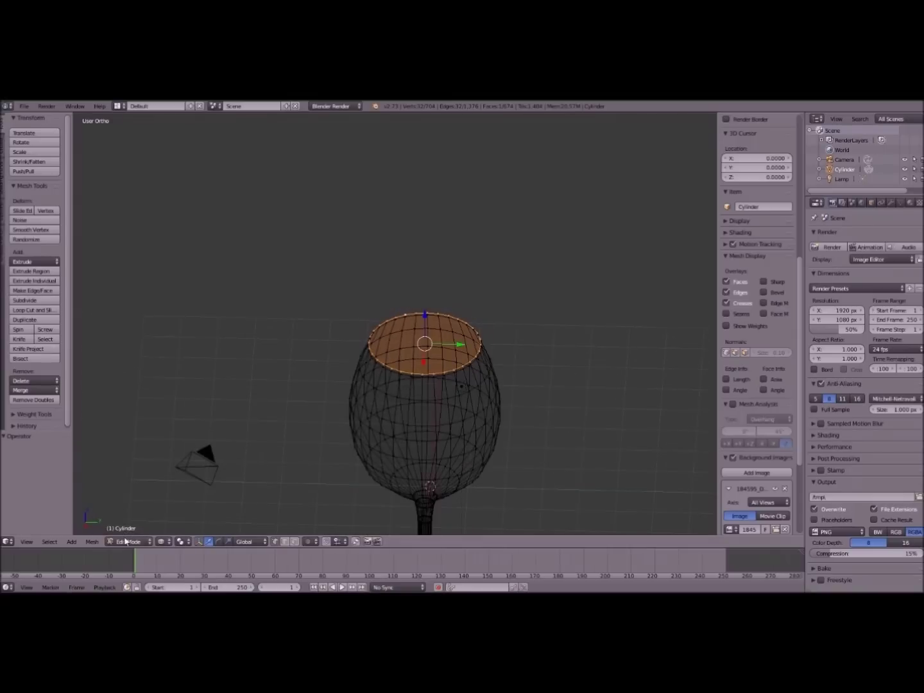
click(126, 540)
click(129, 531)
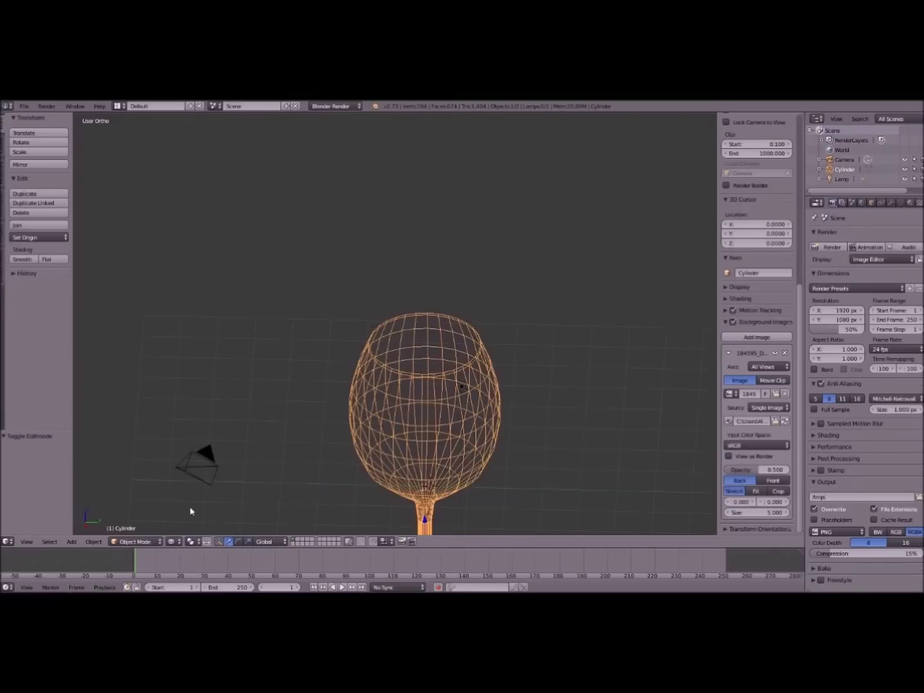
scroll(190, 511, down, 2)
click(174, 540)
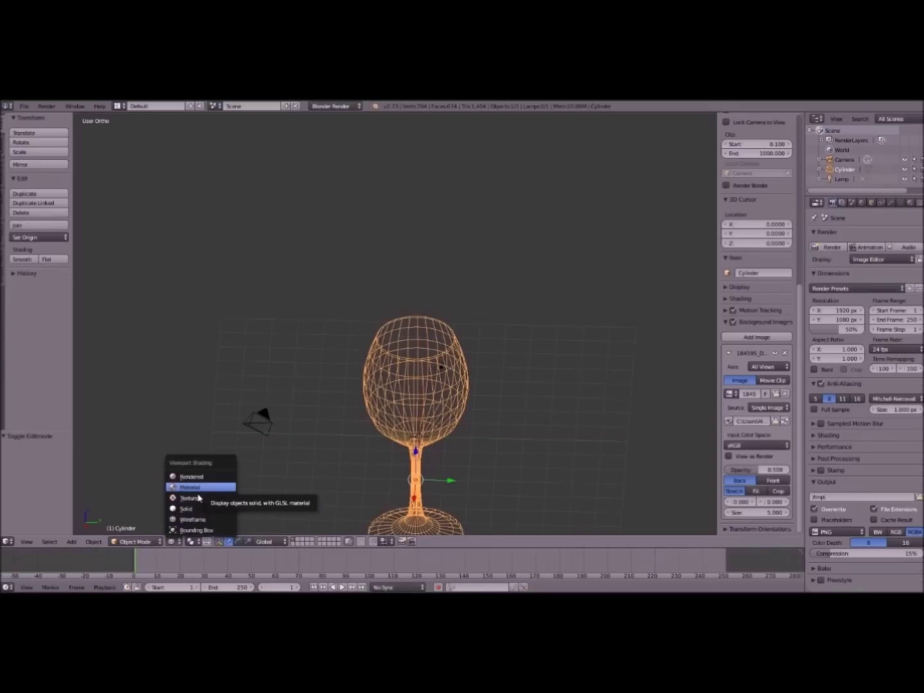
click(185, 508)
Return the glass to Edit Mode and enable face selection, with the bowl's closed top in view.
scroll(491, 397, up, 3)
middle_drag(493, 386, 419, 371)
scroll(293, 375, down, 2)
middle_drag(291, 375, 359, 347)
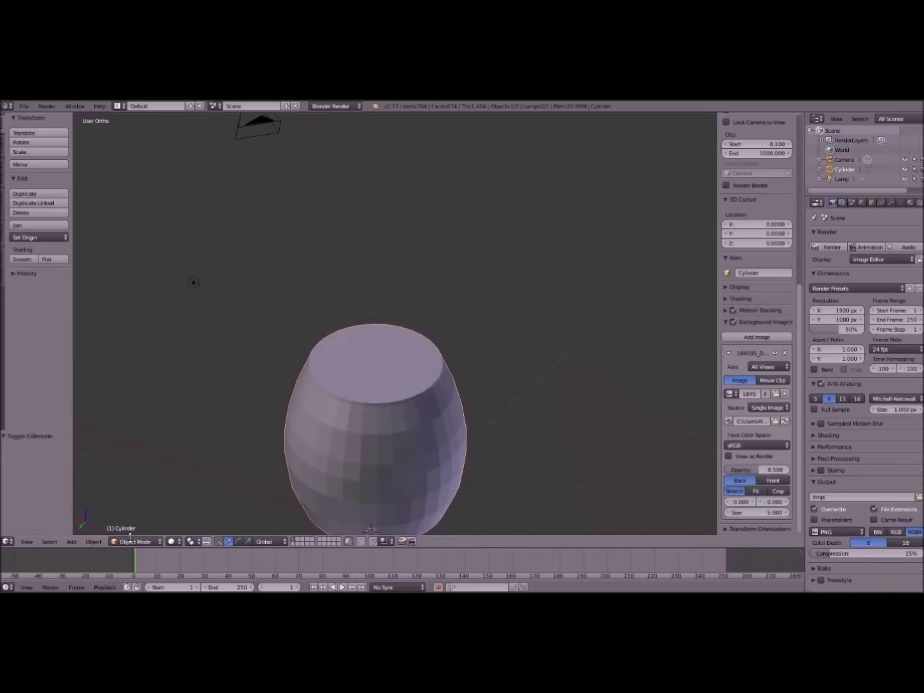
click(131, 537)
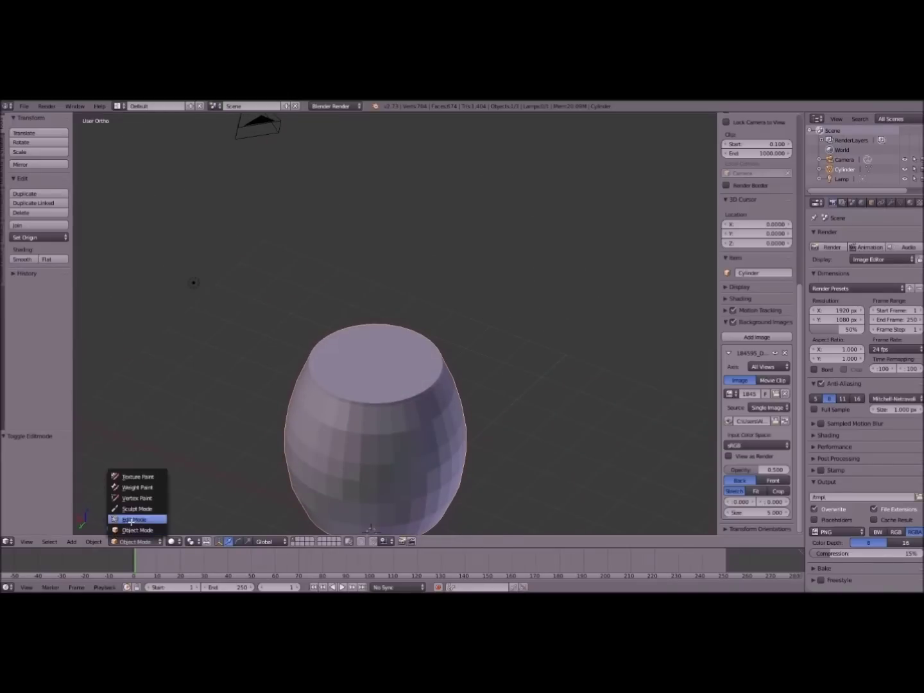
click(135, 518)
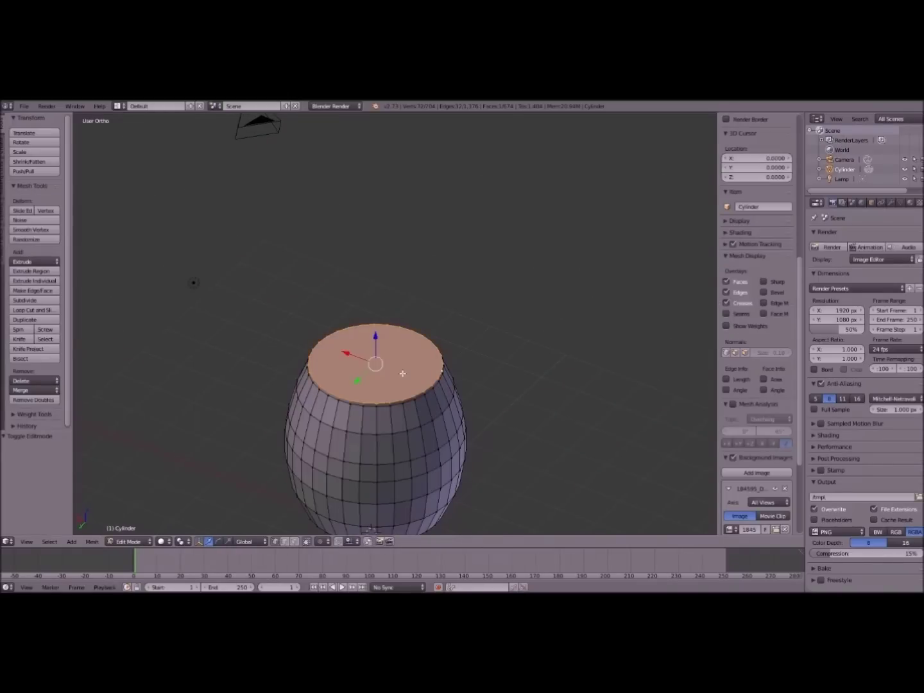
middle_drag(405, 373, 450, 407)
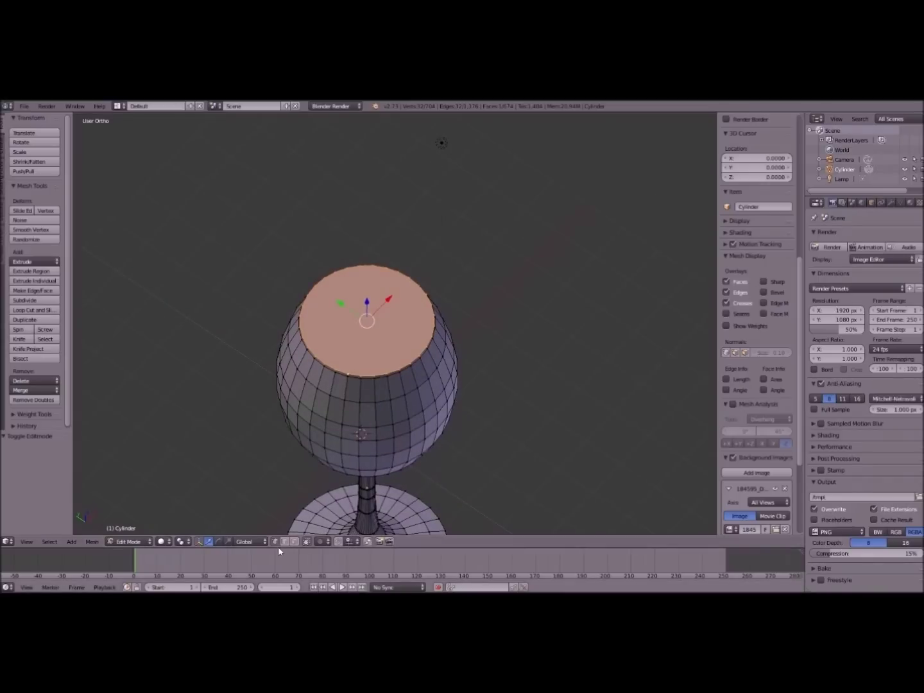
click(294, 543)
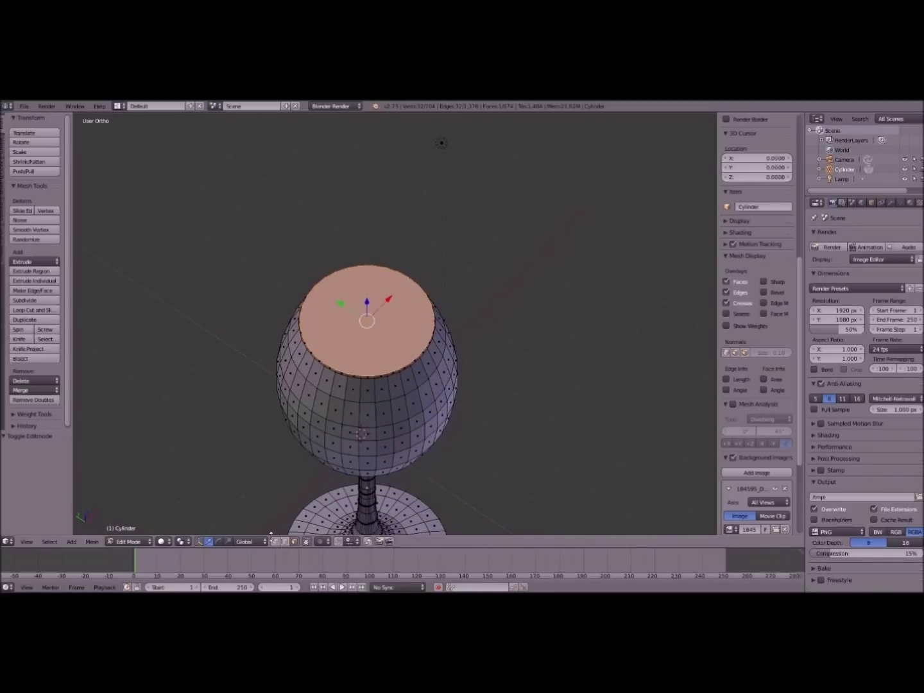
right_click(349, 424)
right_click(310, 395)
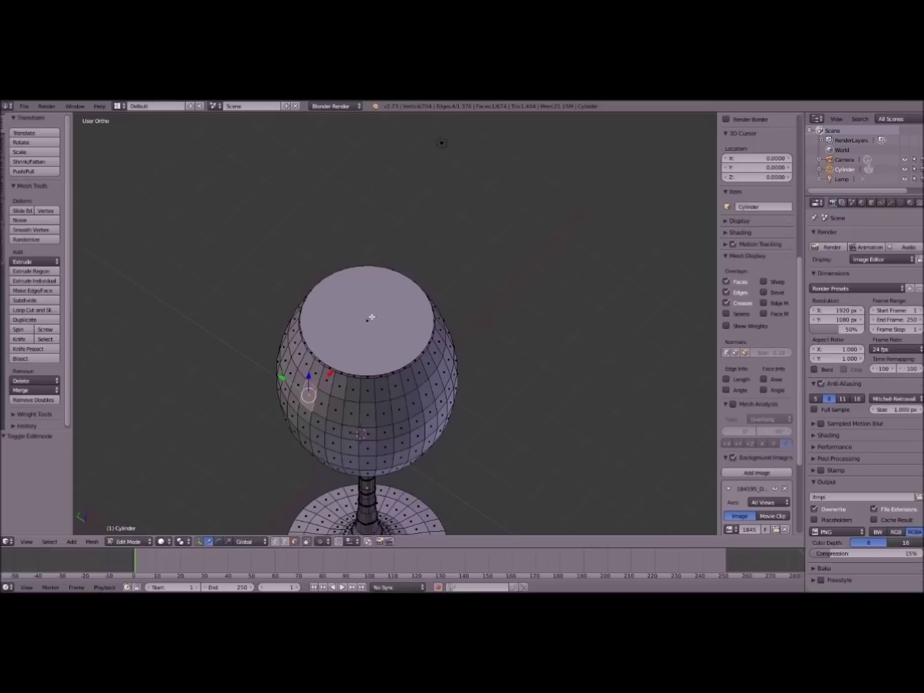
right_click(414, 402)
key(ctrl+z)
key(ctrl+z)
key(ctrl+z)
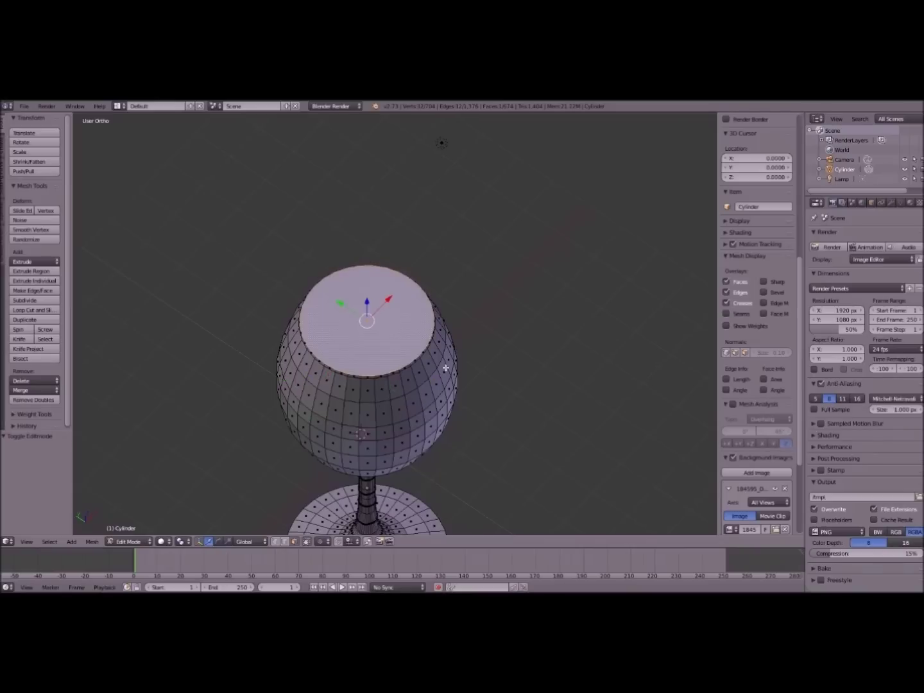
Delete the vertices of the bowl's top cap to open the glass, and return to Object Mode.
middle_drag(445, 368, 443, 395)
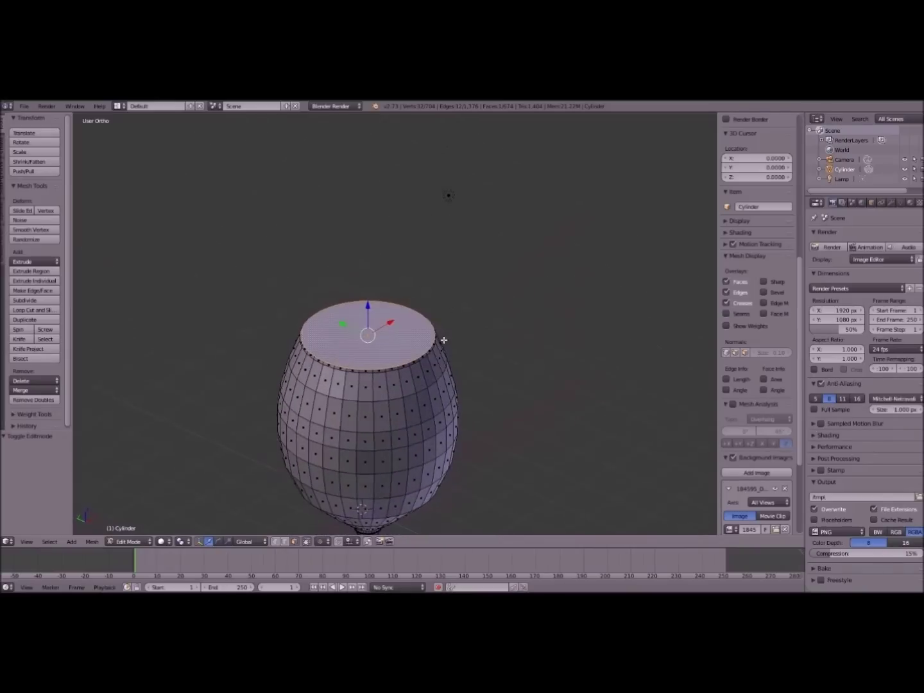
middle_drag(374, 353, 381, 356)
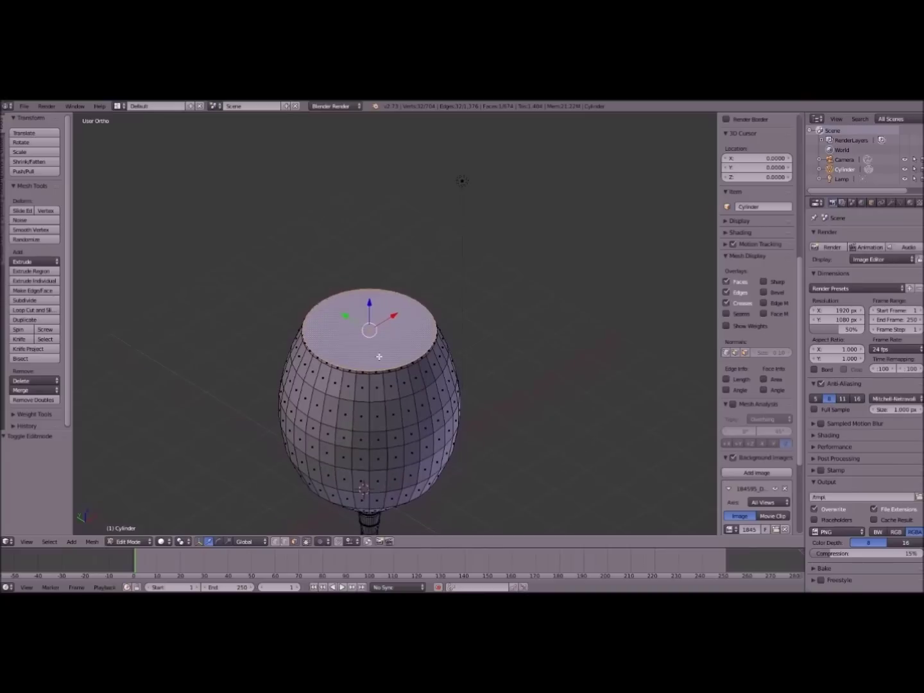
key(x)
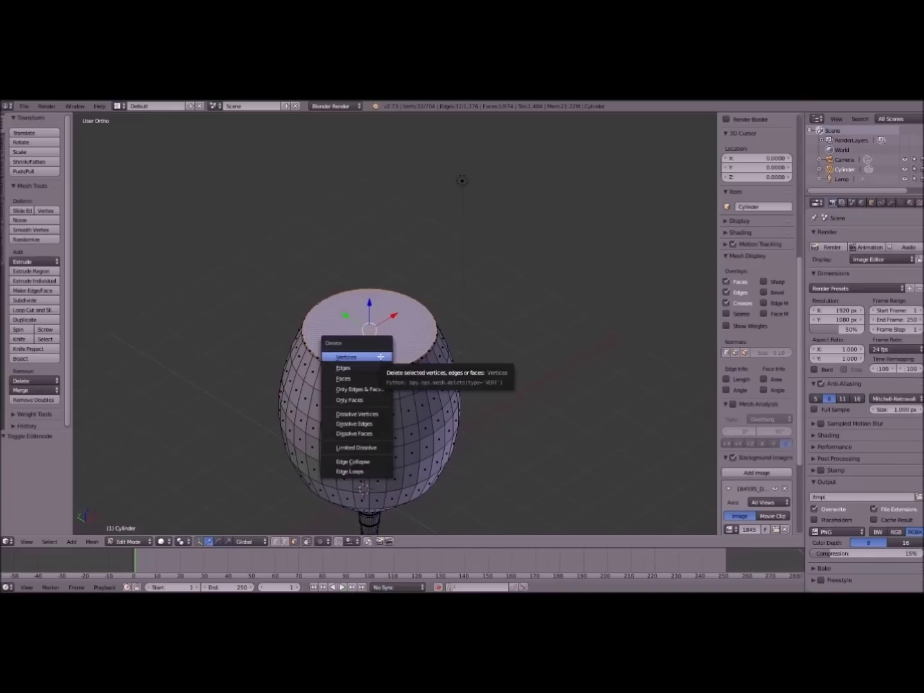
click(381, 357)
middle_drag(322, 449, 296, 462)
scroll(276, 401, down, 4)
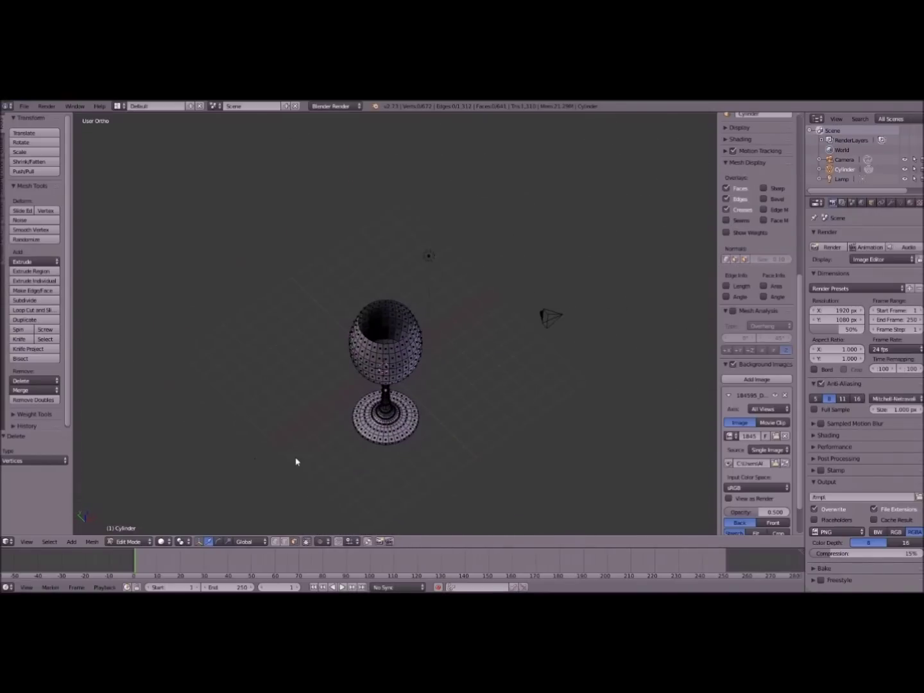
key(Tab)
Examine the opened glass's bowl, stem and foot from several angles and distances.
scroll(324, 413, up, 5)
middle_drag(329, 395, 309, 320)
scroll(343, 398, down, 4)
middle_drag(342, 398, 351, 455)
scroll(366, 433, up, 9)
scroll(385, 320, down, 5)
scroll(355, 373, up, 4)
scroll(353, 391, down, 3)
mouse_move(346, 463)
middle_down()
mouse_move(321, 405)
mouse_move(367, 427)
mouse_move(280, 476)
mouse_move(340, 499)
mouse_move(440, 445)
mouse_move(361, 472)
mouse_move(273, 449)
mouse_move(426, 411)
mouse_move(396, 379)
mouse_move(320, 347)
mouse_move(314, 444)
mouse_move(340, 443)
middle_up()
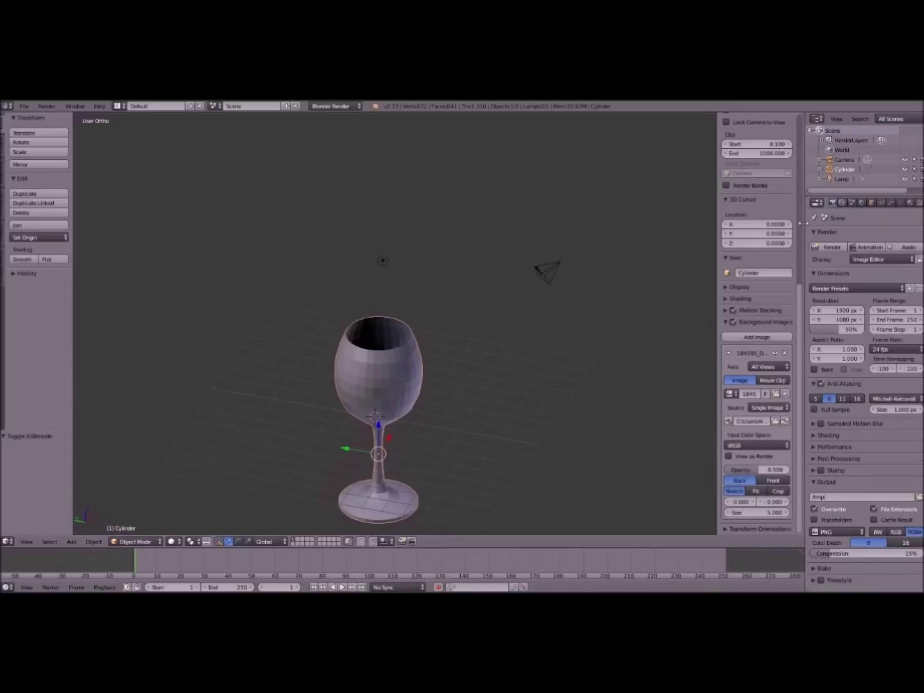
Widen the properties area and browse the world, object, mesh data and material settings.
drag(801, 224, 637, 256)
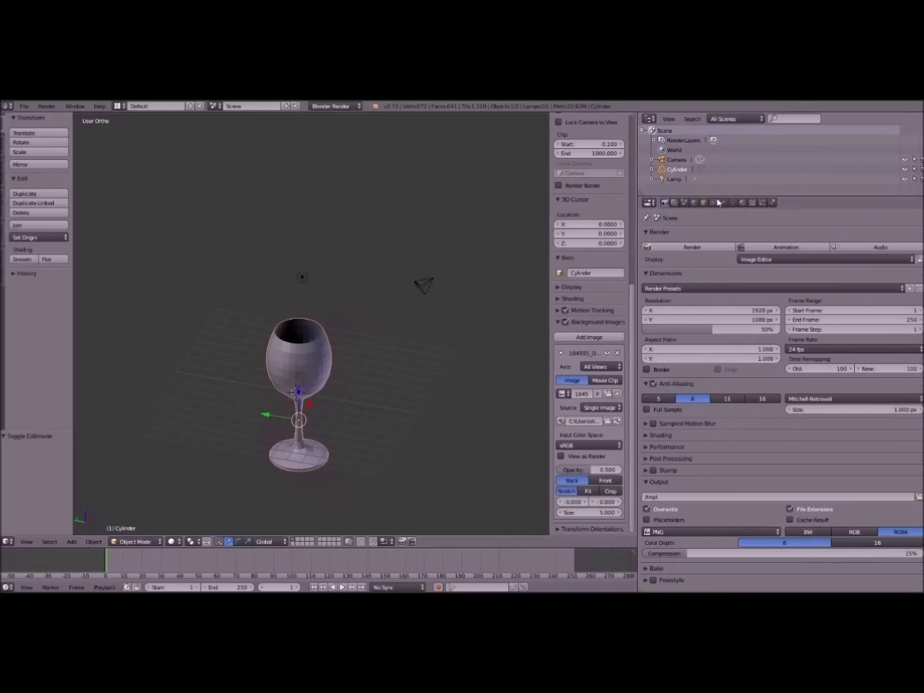
click(686, 203)
click(687, 203)
click(695, 204)
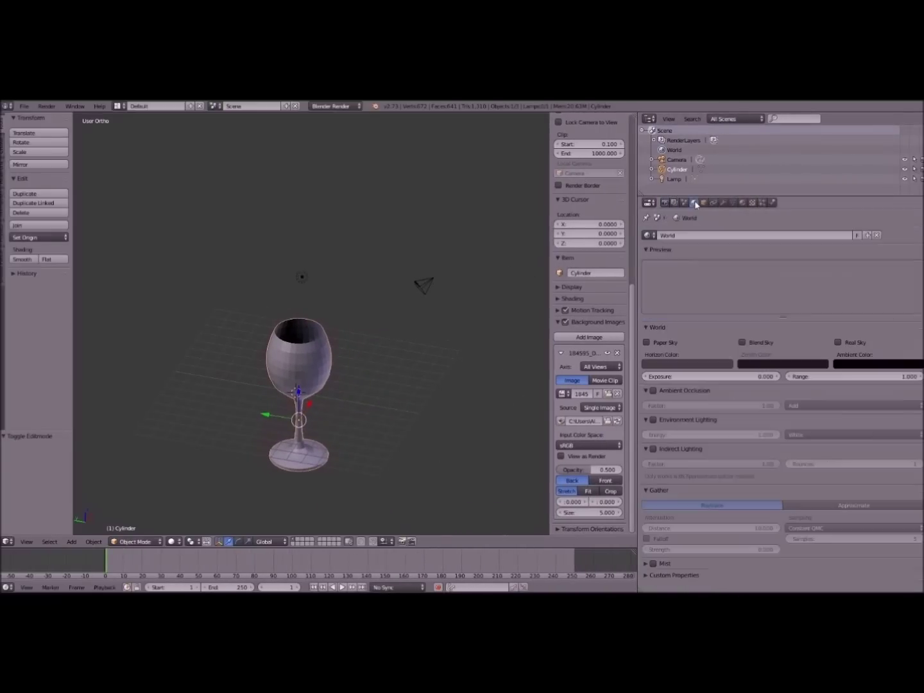
click(704, 203)
click(714, 204)
click(732, 204)
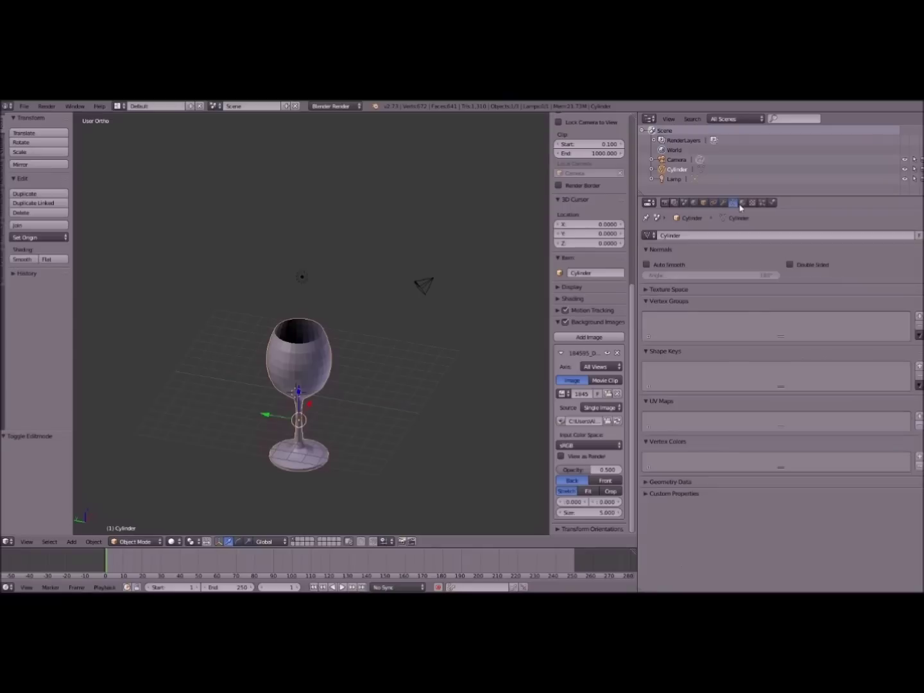
click(742, 203)
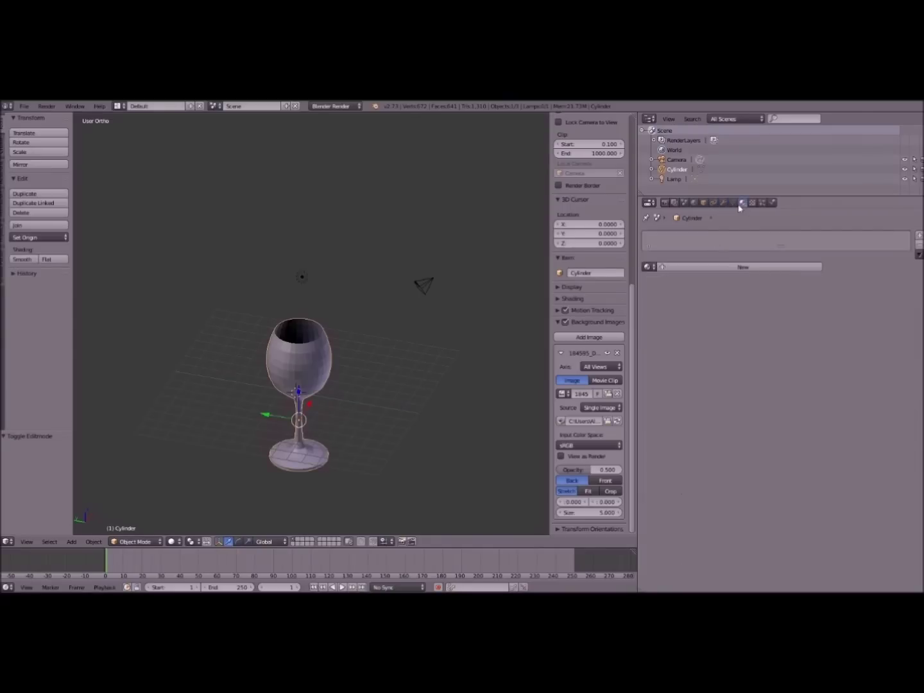
Add a Subdivision Surface modifier to the glass and set its View subdivisions to 2.
click(723, 203)
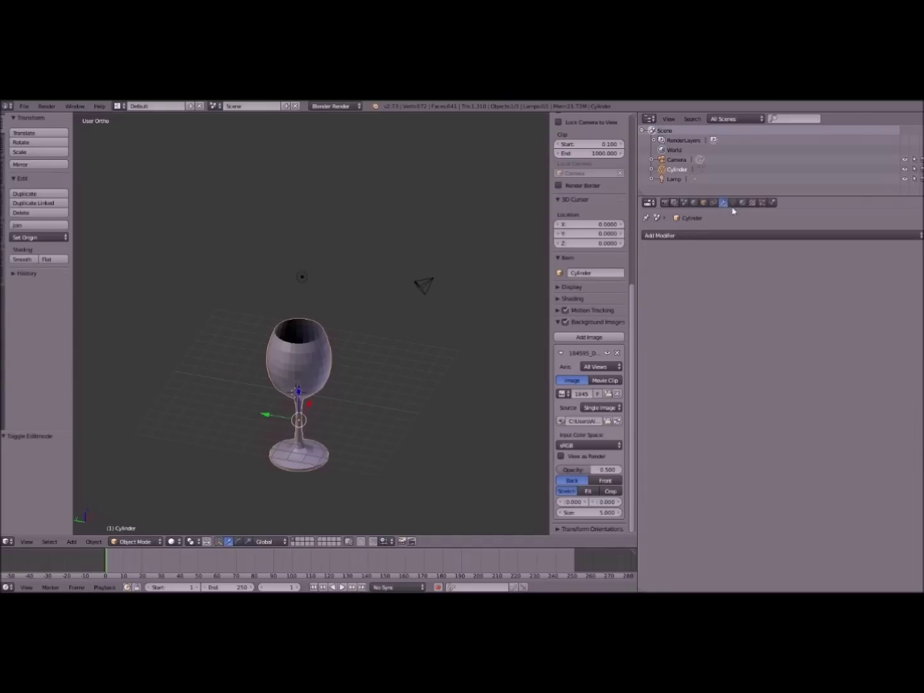
click(704, 237)
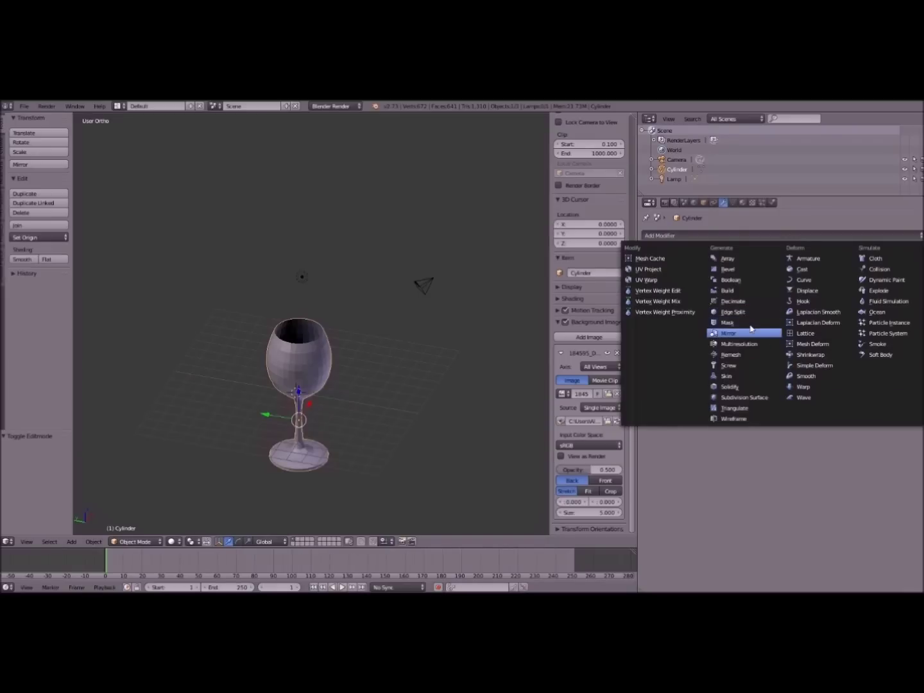
click(746, 398)
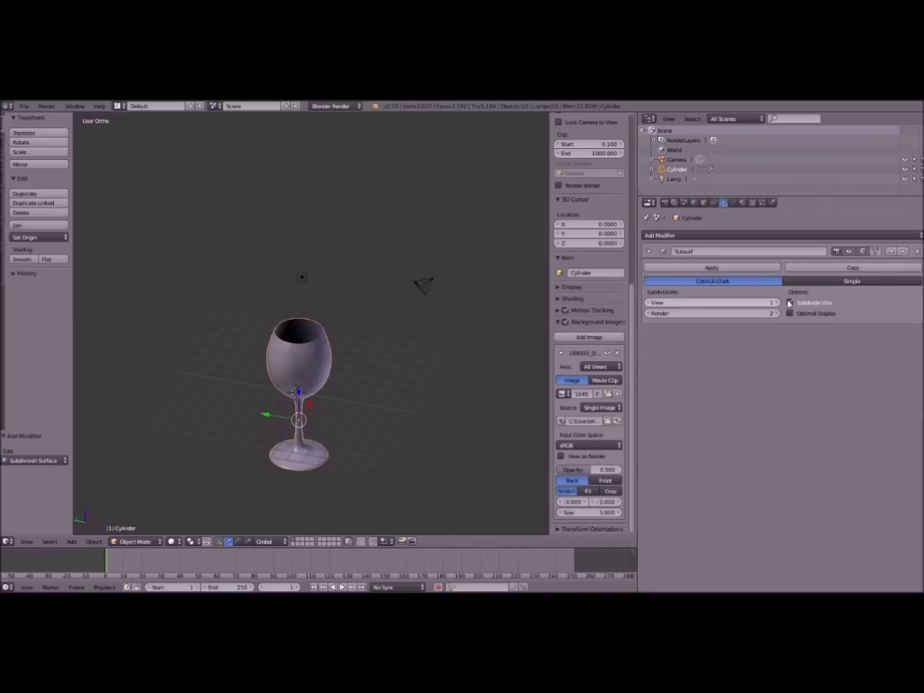
scroll(382, 392, up, 6)
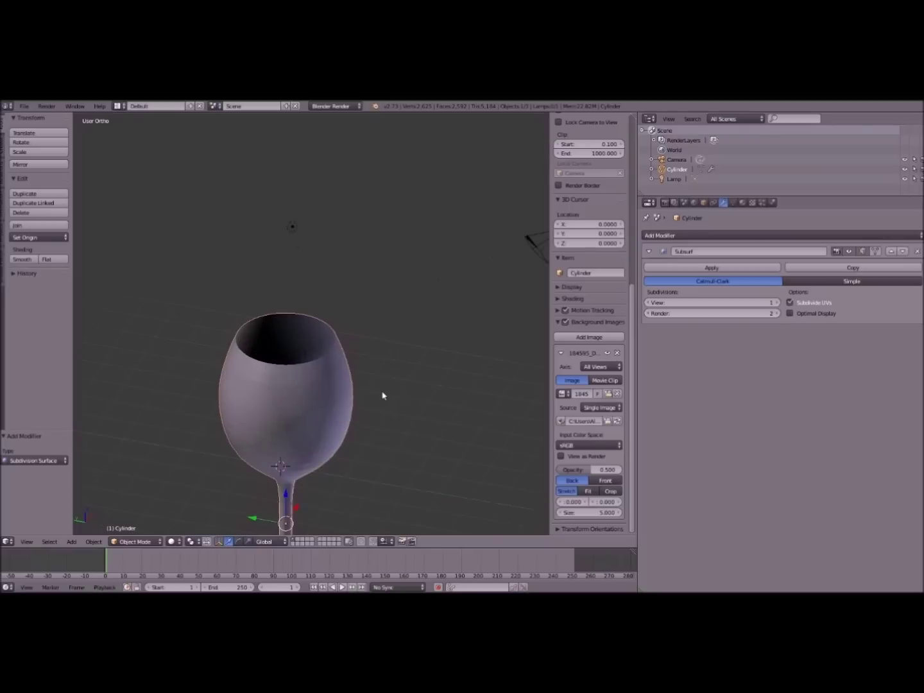
scroll(369, 370, down, 5)
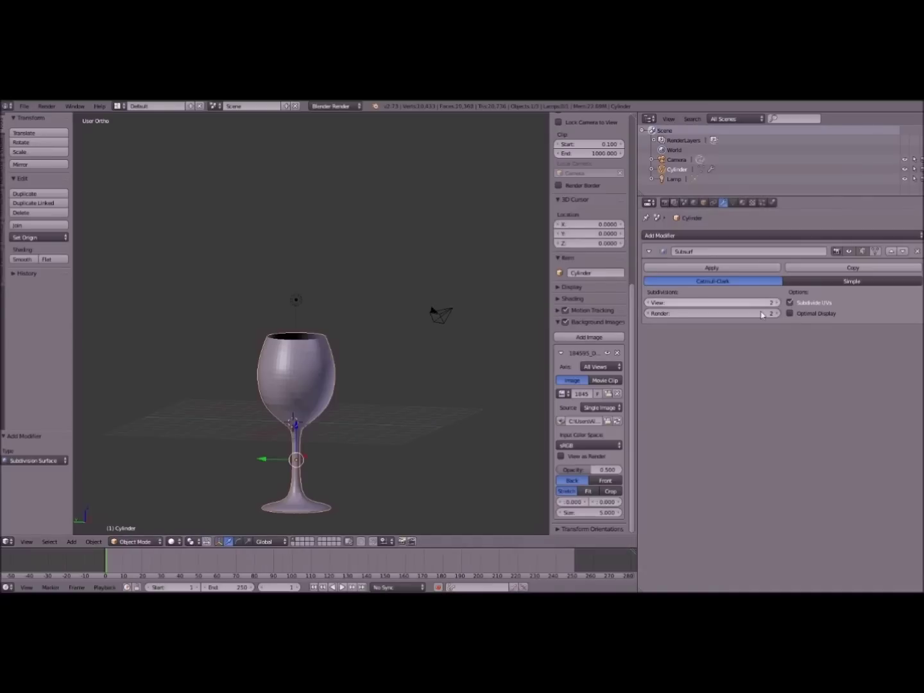
scroll(328, 403, up, 5)
middle_drag(286, 415, 308, 385)
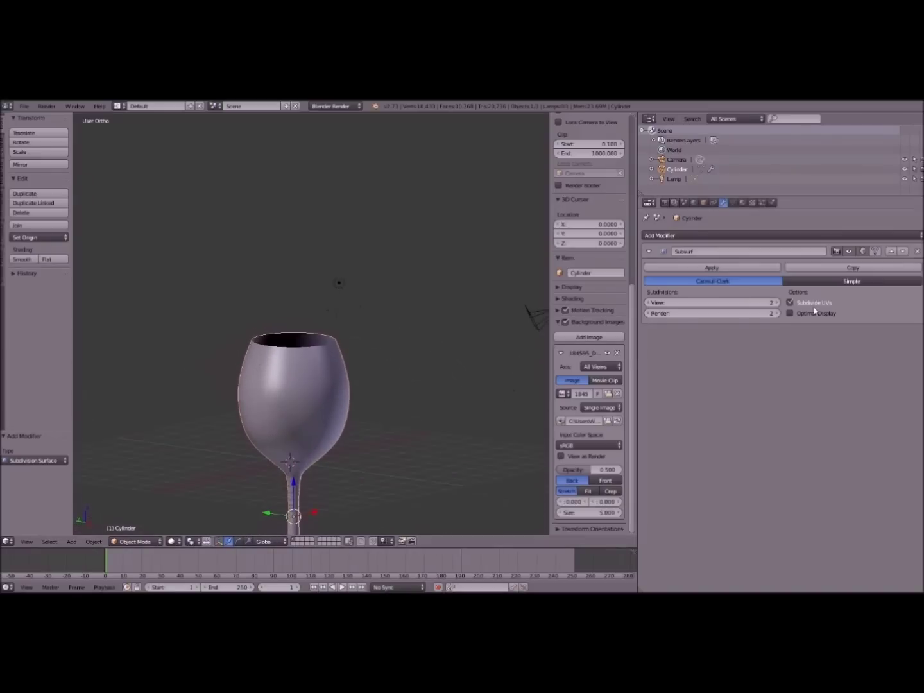
Apply smooth shading to the whole glass.
click(23, 260)
scroll(260, 455, up, 3)
middle_drag(259, 457, 179, 542)
scroll(262, 353, down, 3)
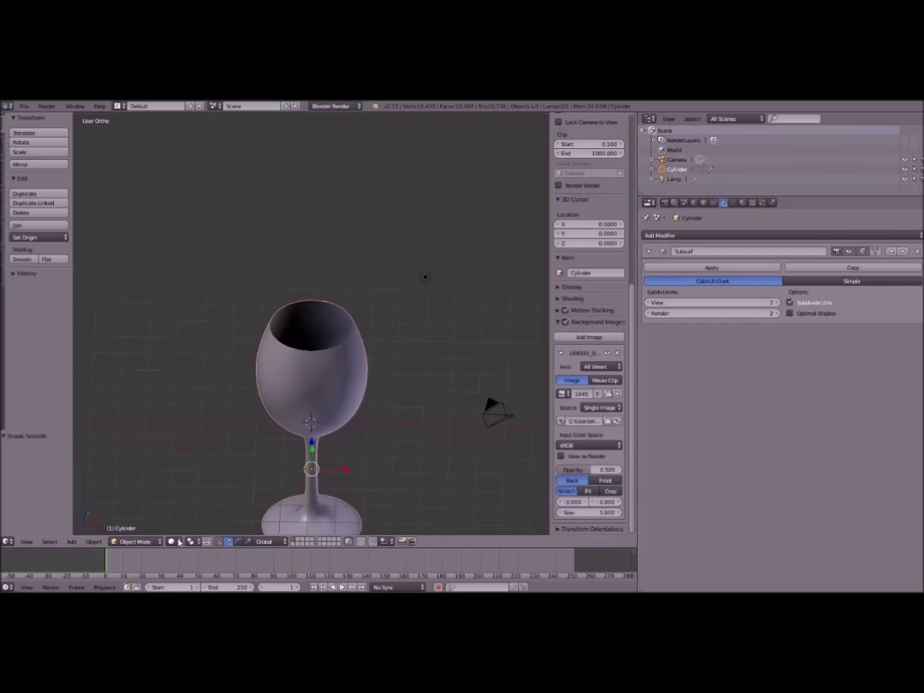
Examine the smoothed glass from the side and from above.
middle_drag(386, 357, 372, 315)
scroll(231, 327, down, 3)
scroll(369, 384, up, 2)
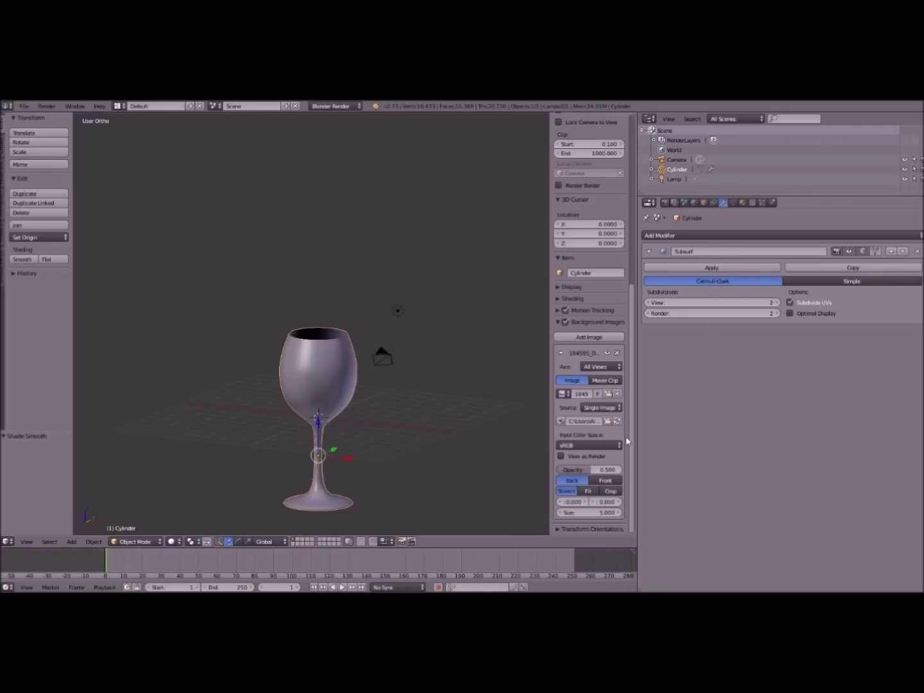
scroll(456, 317, down, 2)
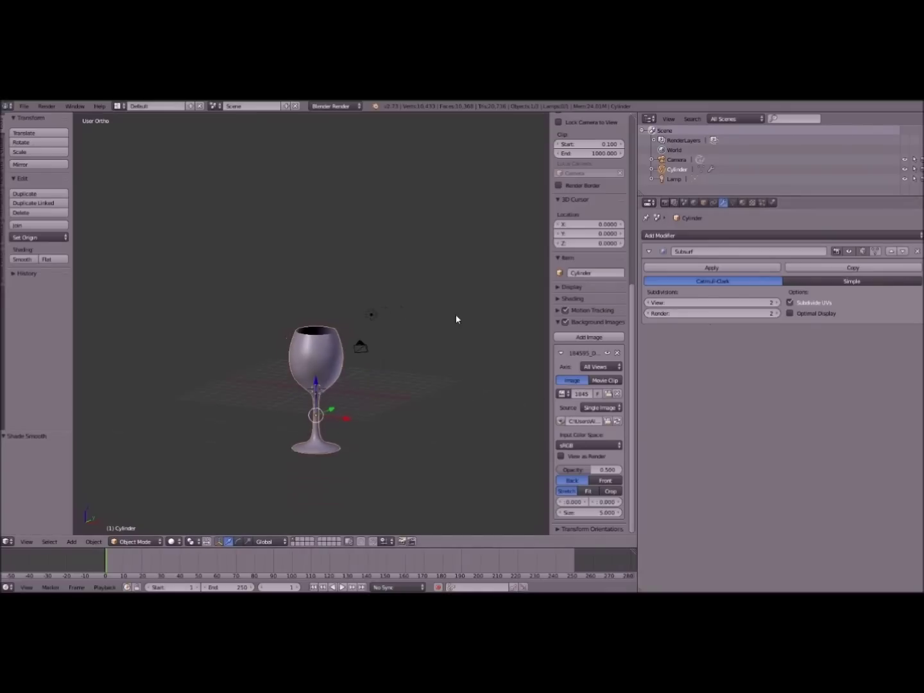
scroll(456, 315, up, 2)
middle_drag(408, 320, 433, 435)
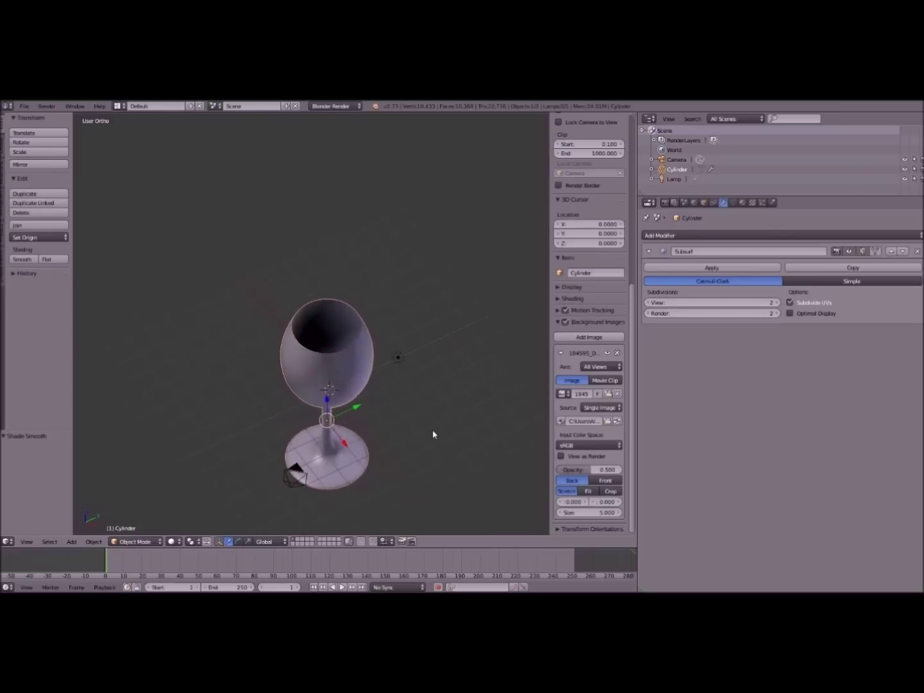
Create a new material for the glass and name it Verre.
scroll(433, 435, up, 1)
mouse_move(433, 435)
middle_down()
mouse_move(387, 423)
mouse_move(423, 433)
middle_up()
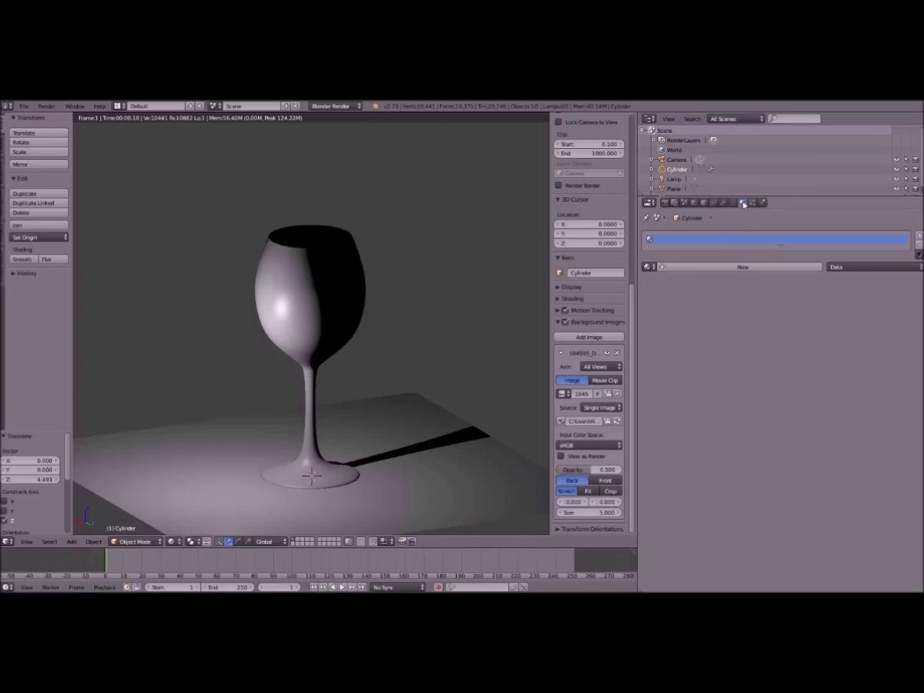
click(692, 269)
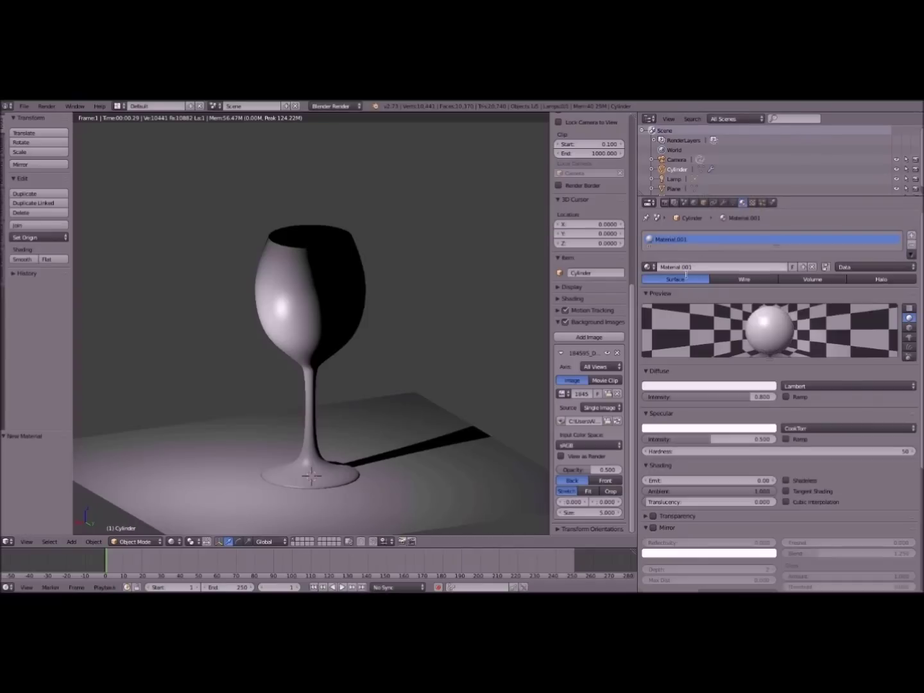
key(BackSpace)
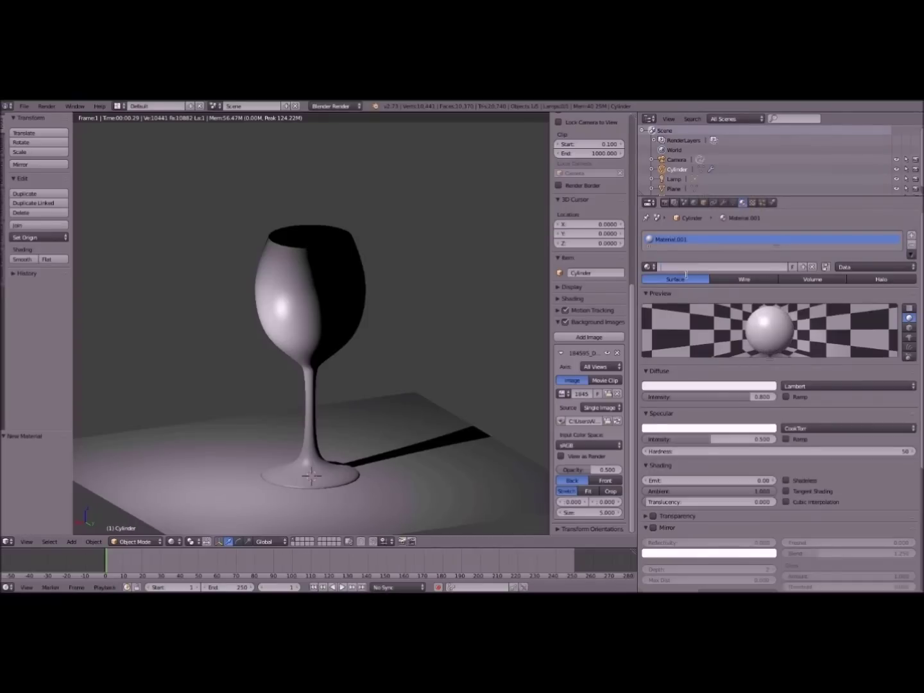
text(Verre)
key(Return)
scroll(782, 345, down, 2)
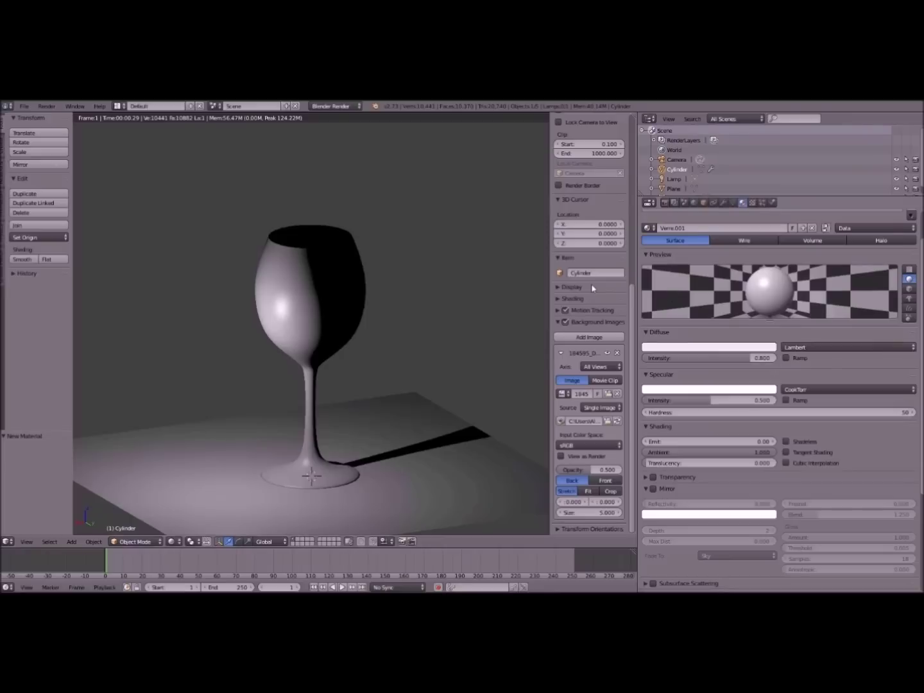
Enable Z Transparency on the glass material and set its Fresnel to 0.800.
click(172, 541)
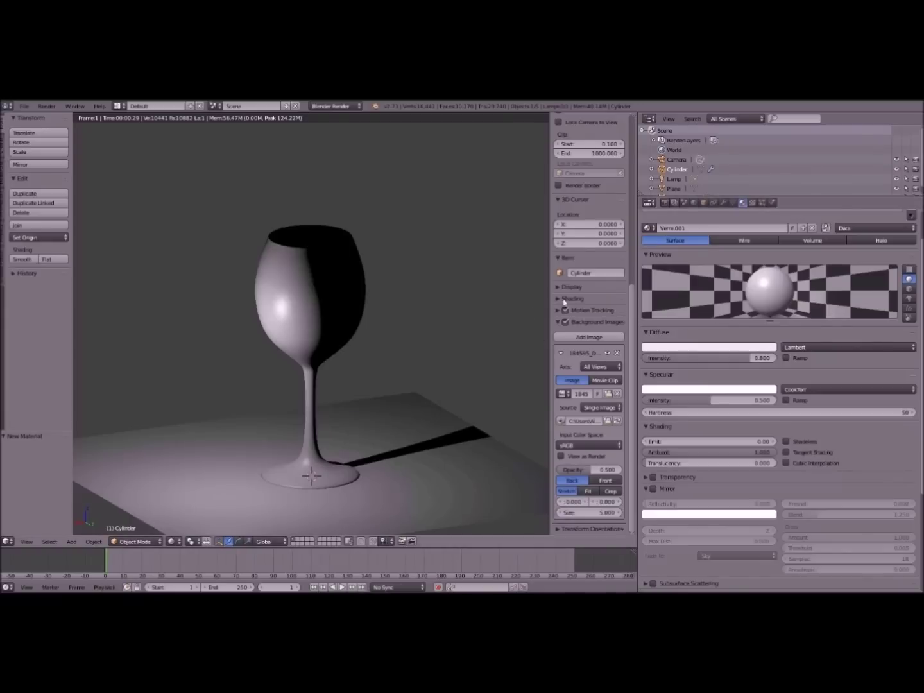
scroll(802, 254, down, 5)
scroll(648, 330, down, 1)
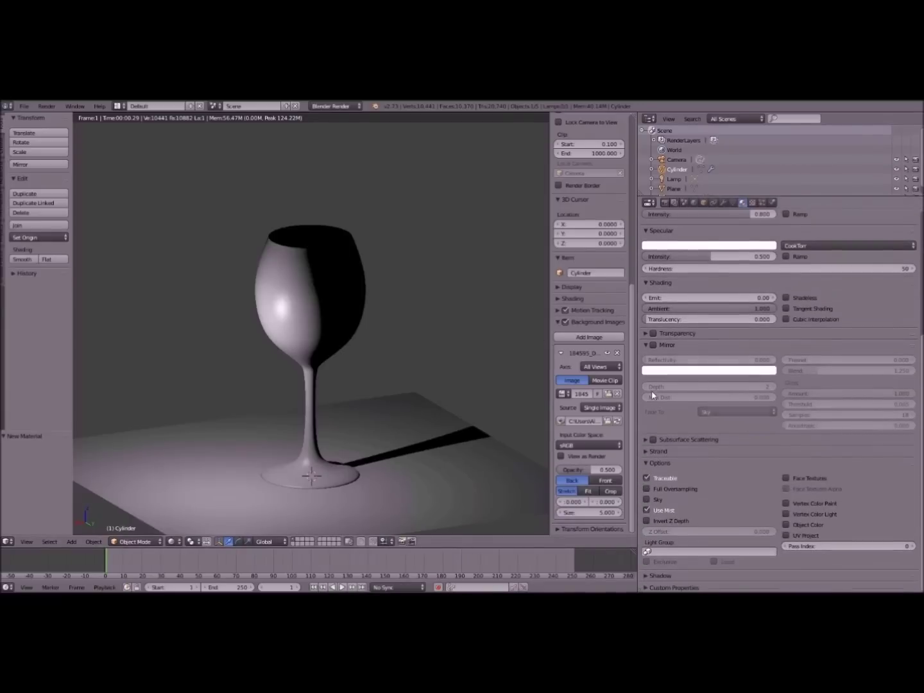
click(647, 334)
click(652, 333)
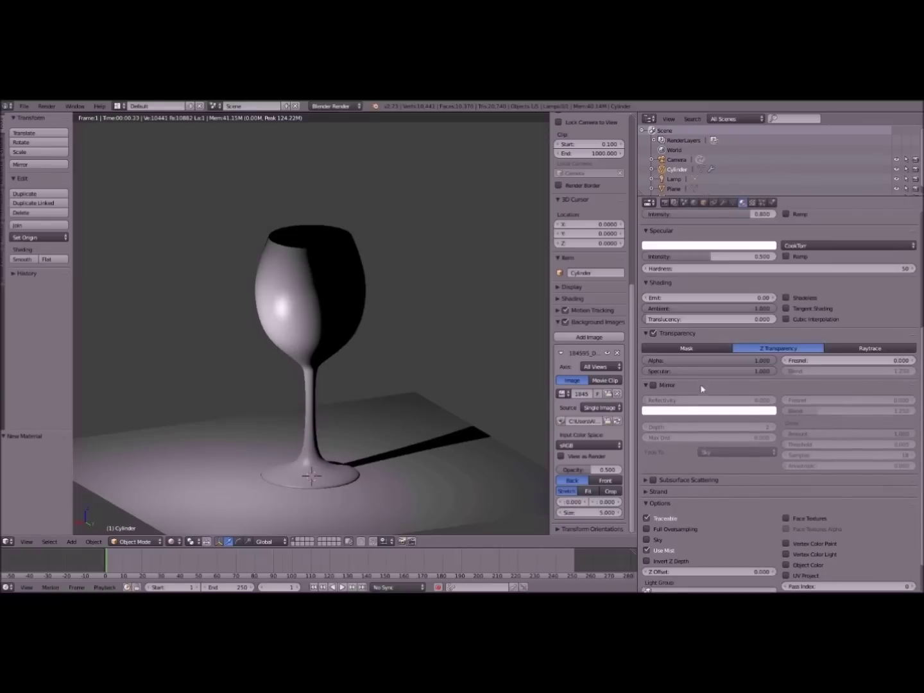
scroll(680, 367, up, 4)
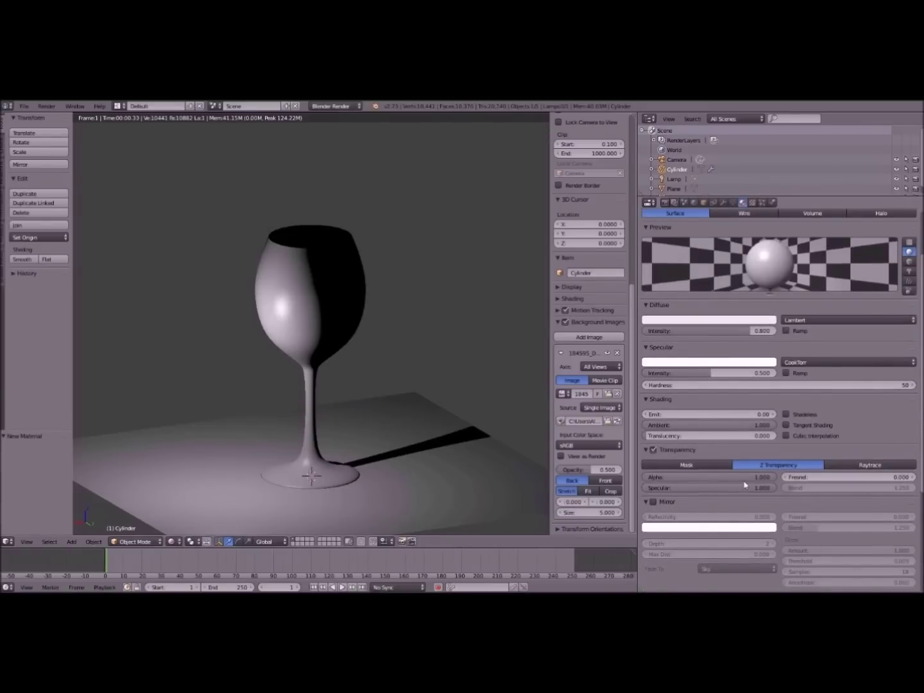
scroll(707, 532, up, 3)
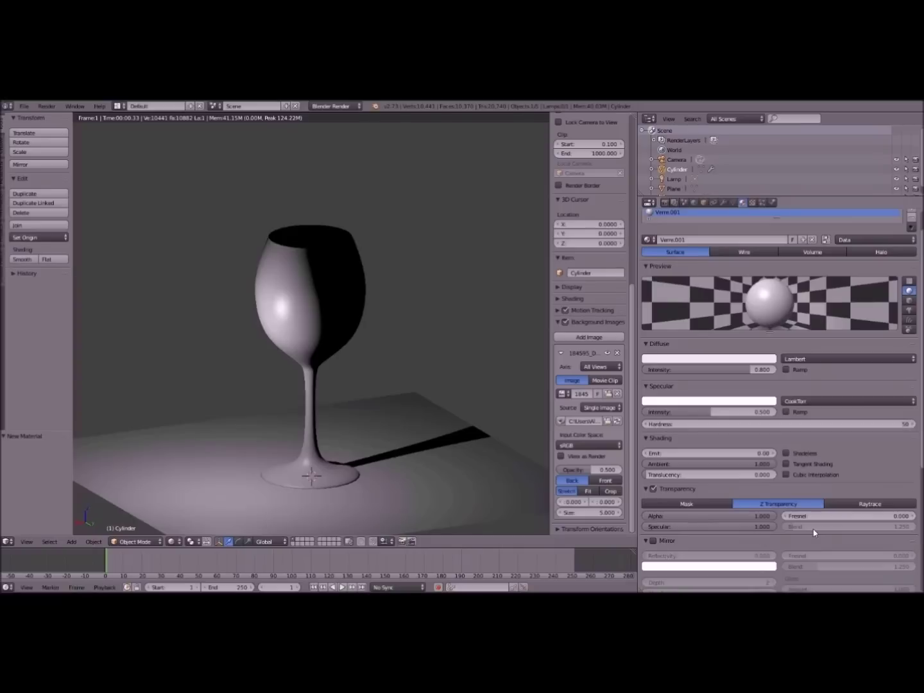
drag(809, 518, 818, 518)
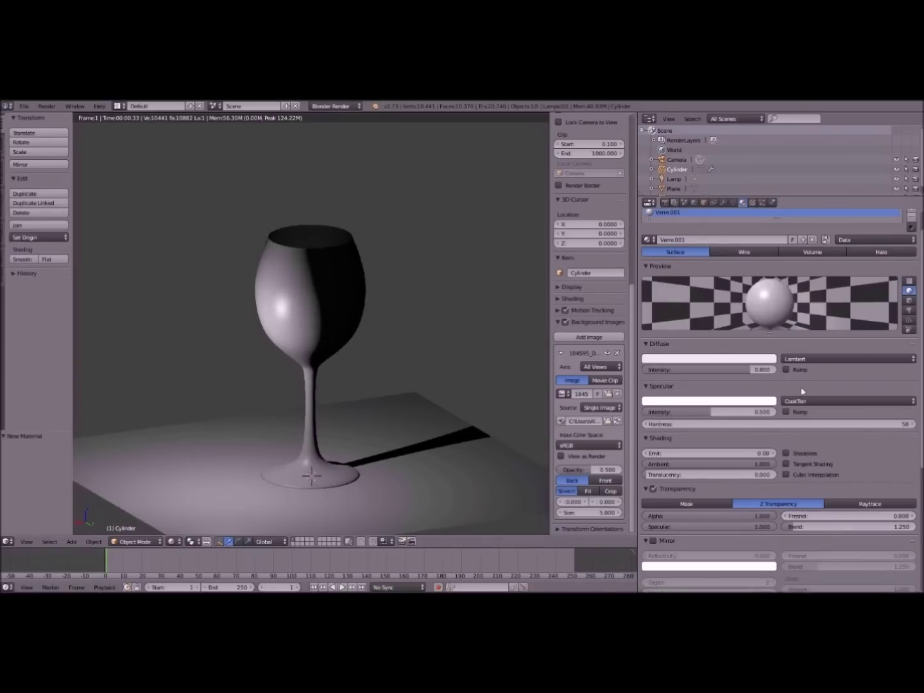
Raise the transparency's Fresnel Blend to 3.614, checking the rendered glass from several angles.
scroll(841, 486, down, 1)
drag(813, 509, 873, 508)
mouse_move(356, 392)
middle_down()
mouse_move(355, 376)
mouse_move(361, 392)
middle_up()
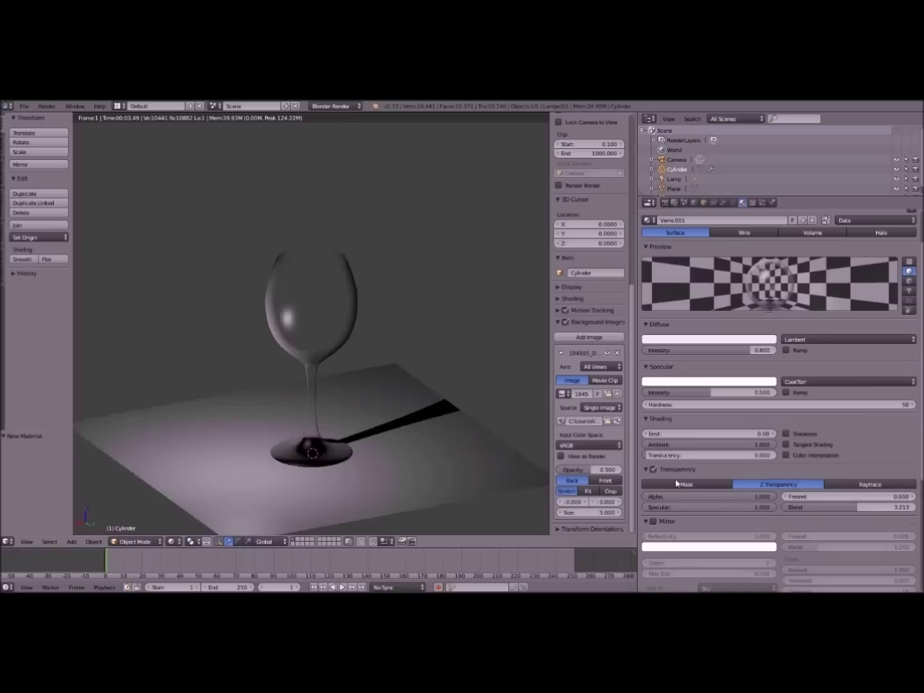
mouse_move(860, 506)
mouse_down()
mouse_move(845, 507)
mouse_move(855, 506)
mouse_up()
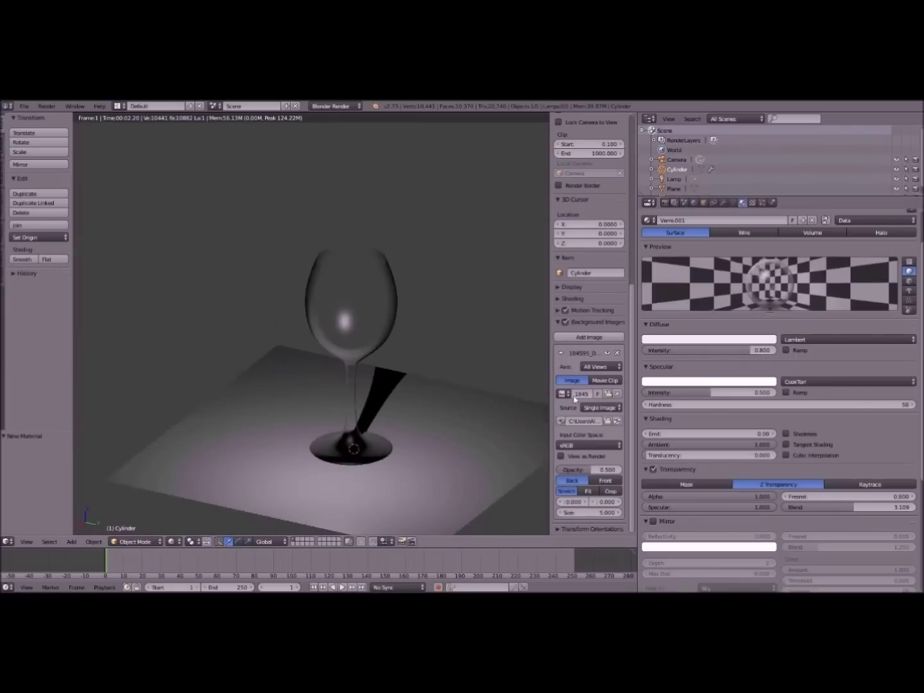
scroll(857, 390, down, 1)
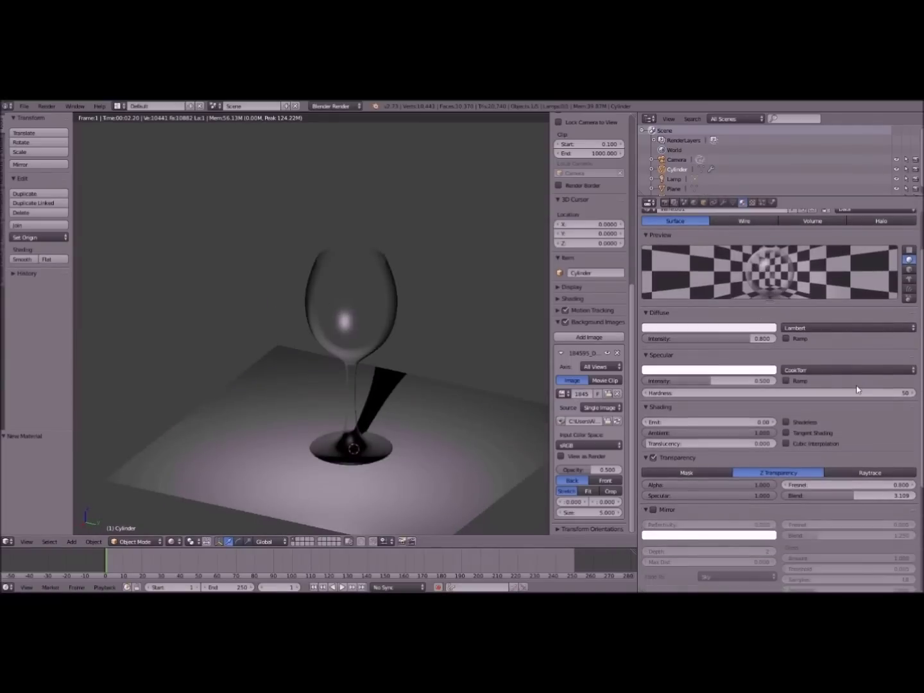
drag(856, 495, 866, 495)
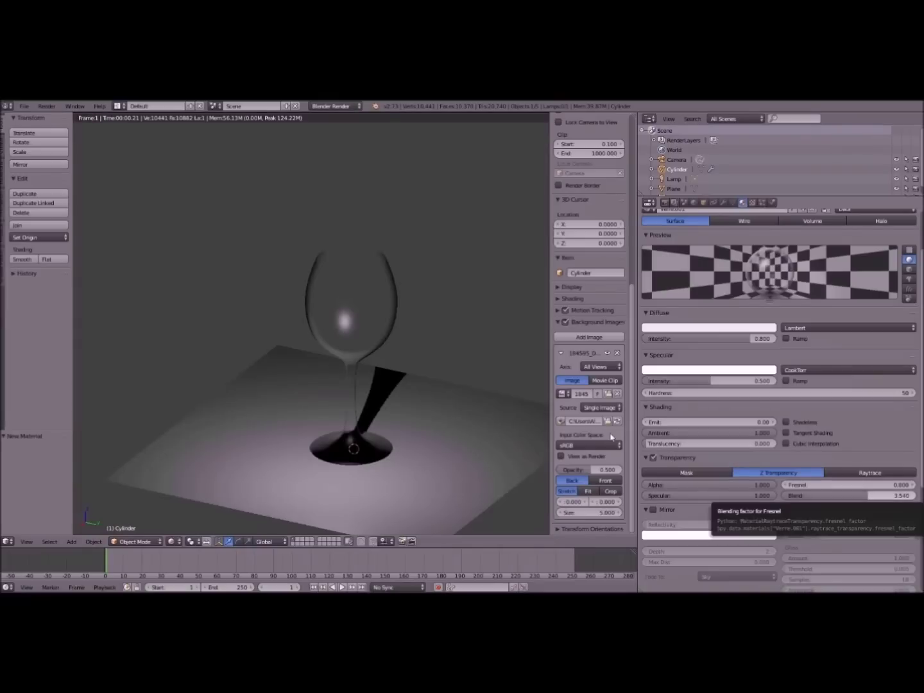
middle_drag(419, 395, 421, 420)
mouse_move(868, 496)
mouse_down()
mouse_move(884, 494)
mouse_move(828, 496)
mouse_move(870, 495)
mouse_up()
middle_drag(249, 346, 424, 410)
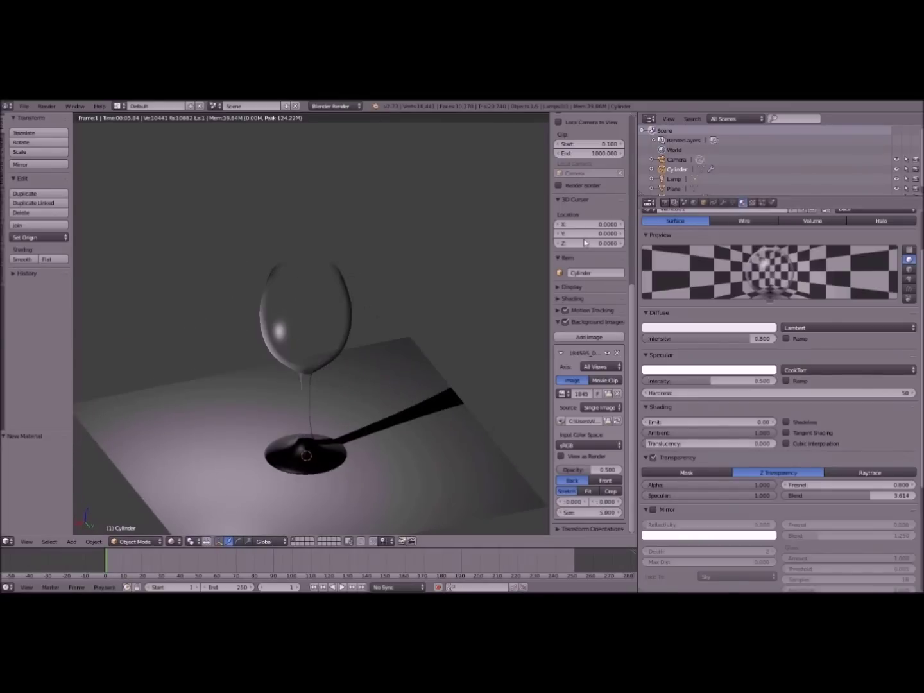
scroll(674, 182, down, 1)
scroll(385, 365, down, 3)
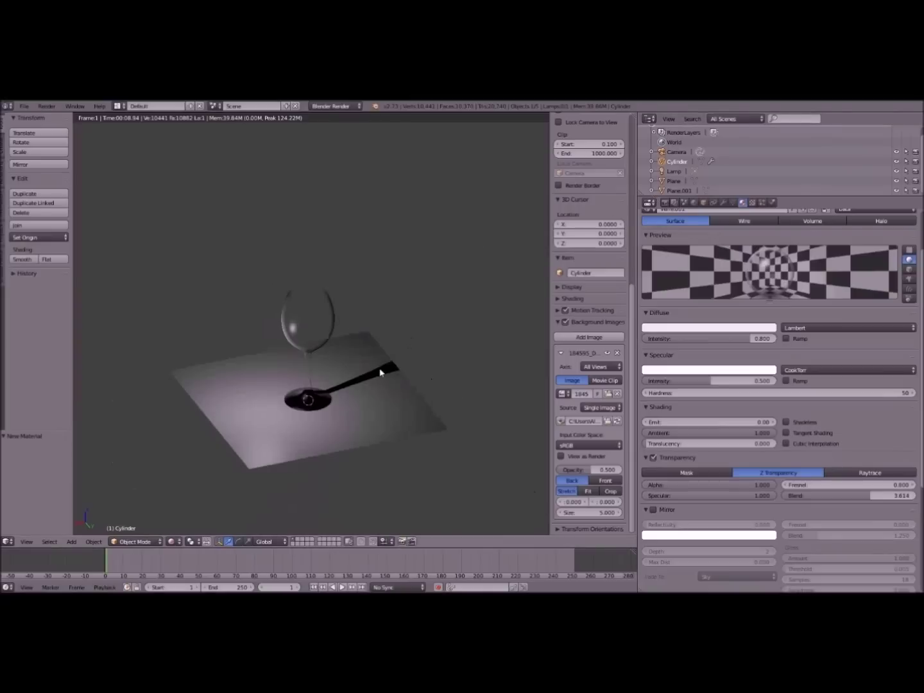
scroll(381, 373, up, 3)
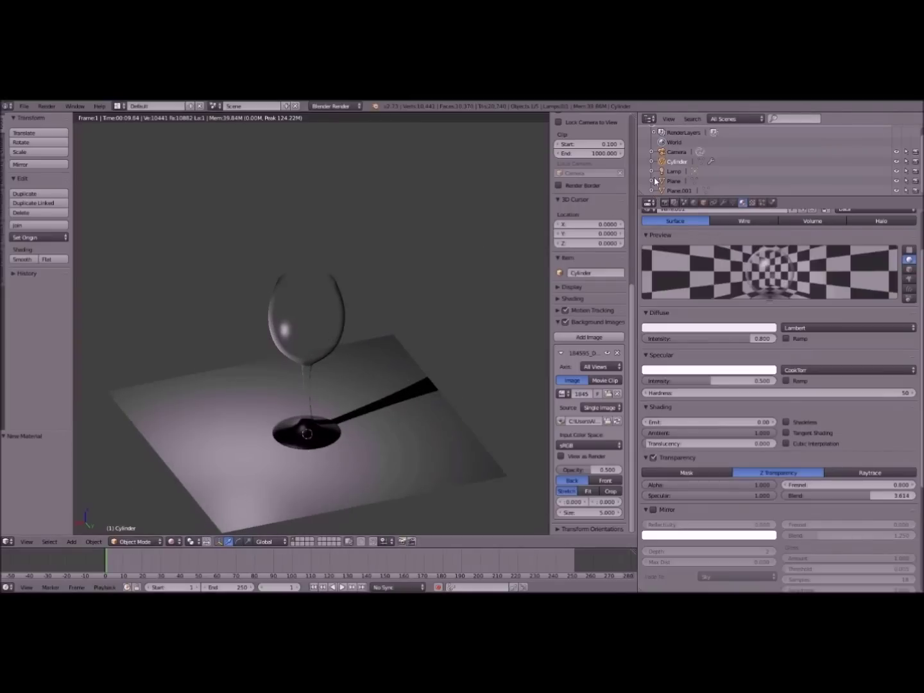
Return the viewport to solid shading and move the lamp about -0.97 along the Y axis.
click(179, 541)
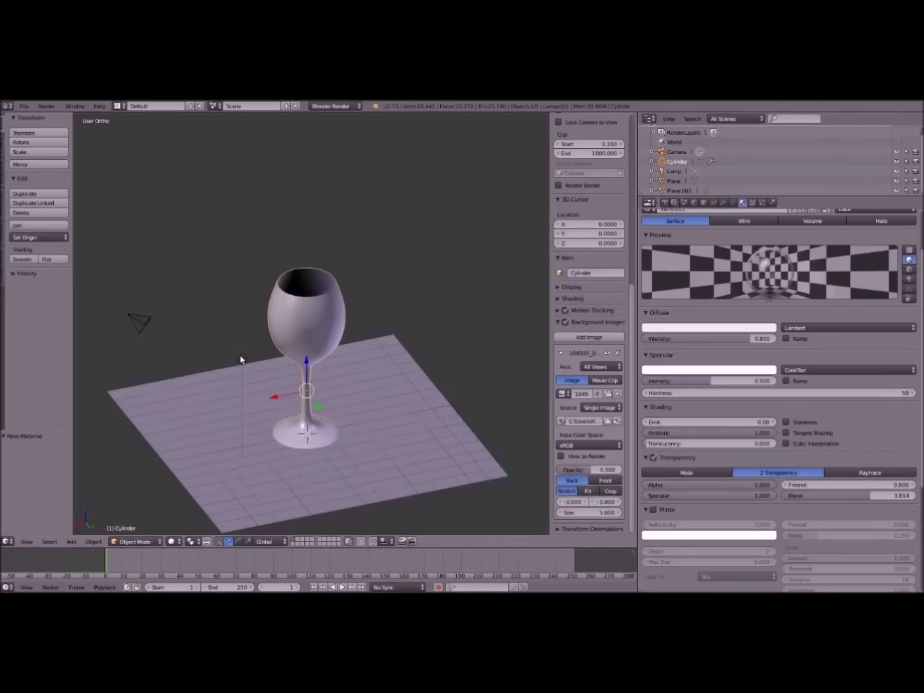
right_click(241, 359)
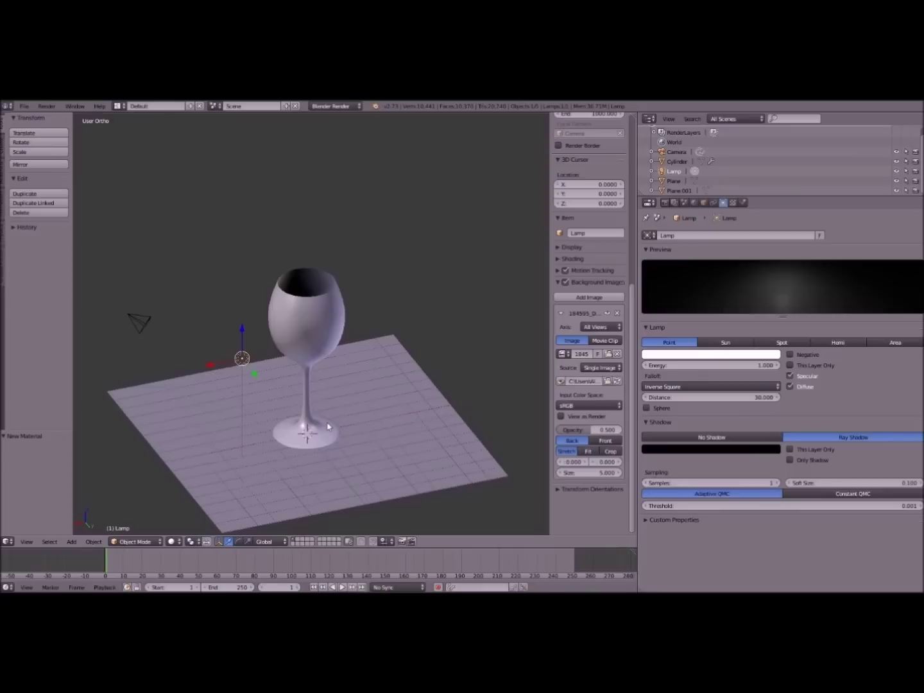
key(g)
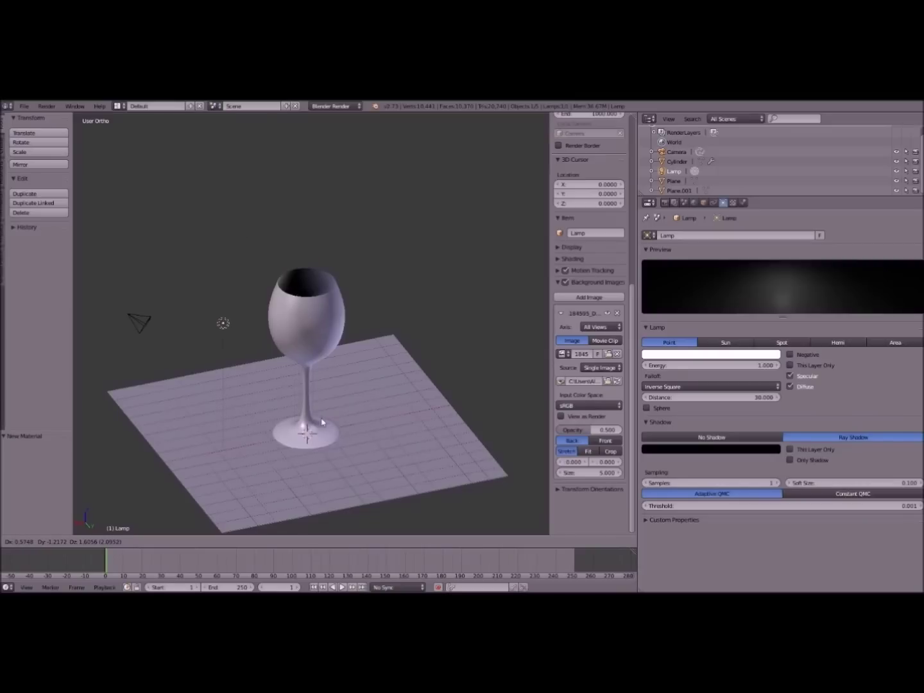
key(z)
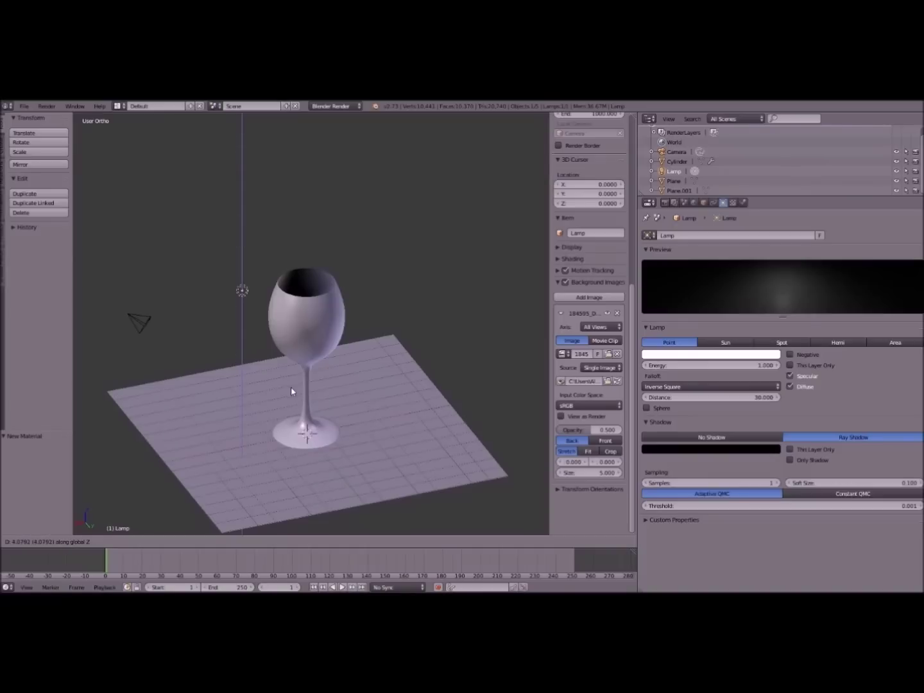
key(x)
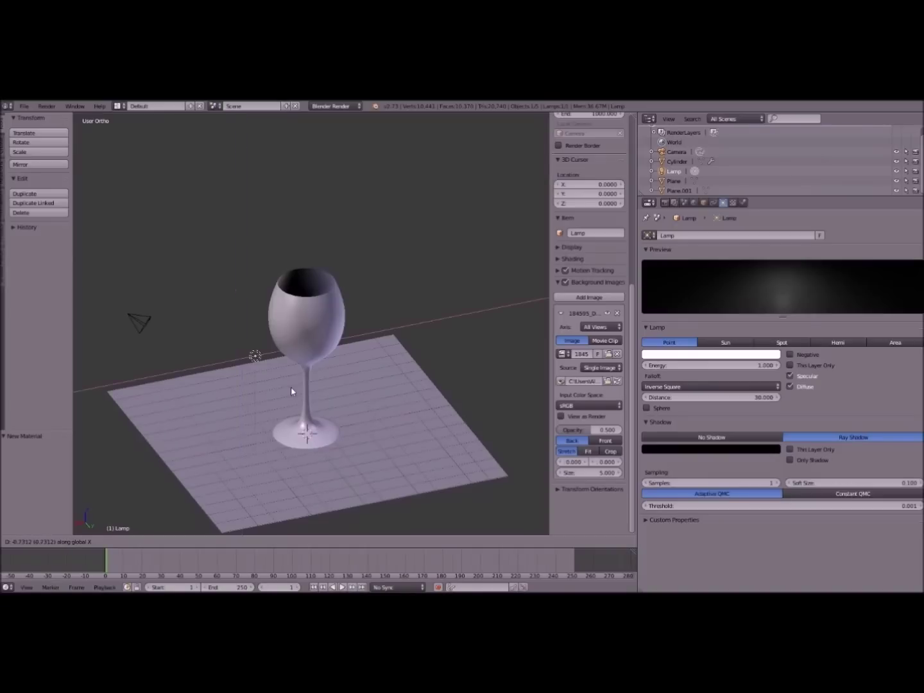
key(y)
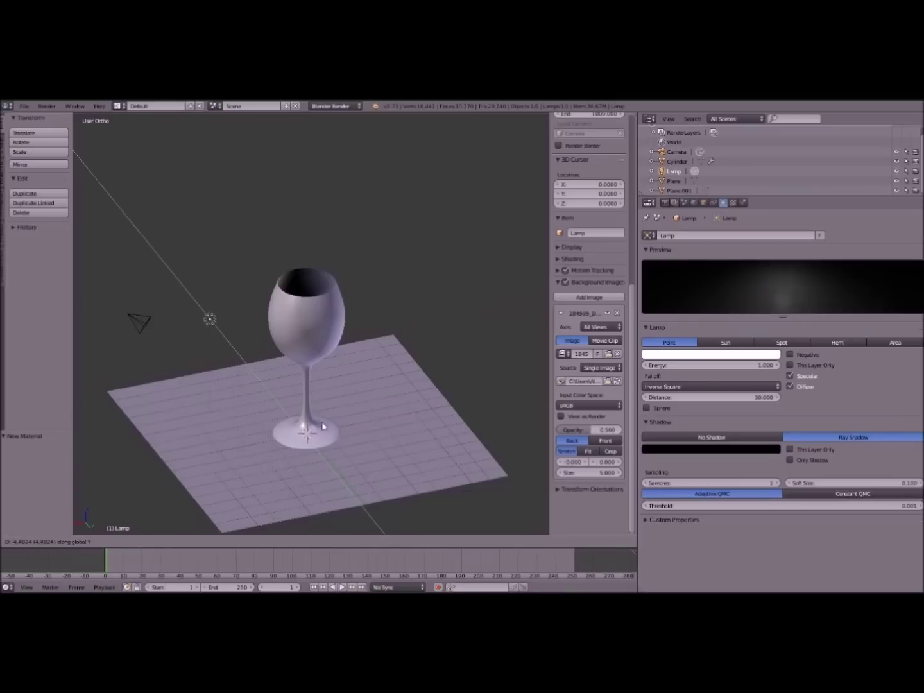
click(342, 445)
key(z)
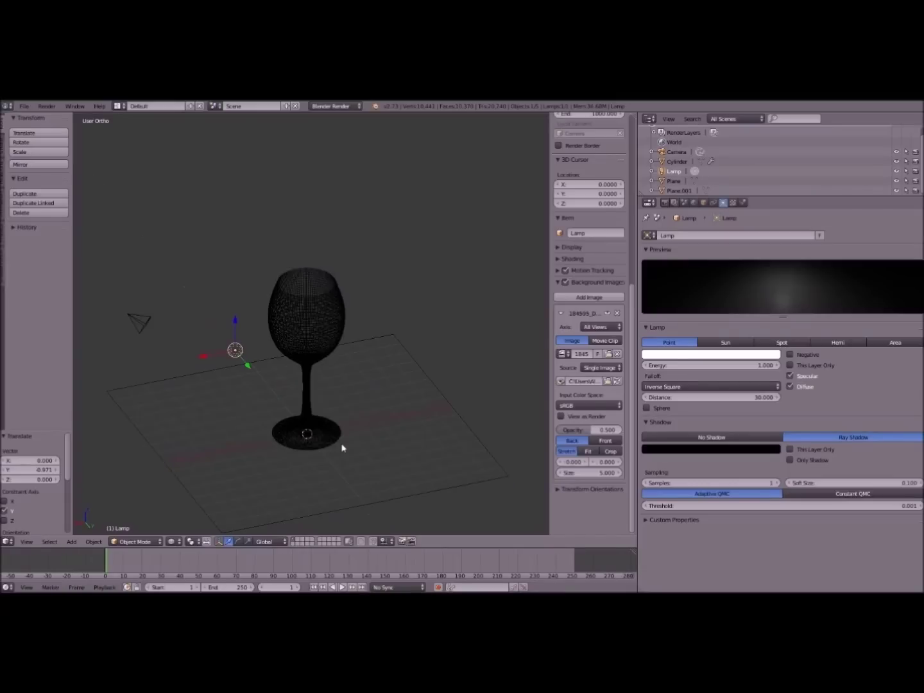
key(z)
Raise the lamp about 8.04 along Z and shift it about 2.83 along X.
key(g)
key(z)
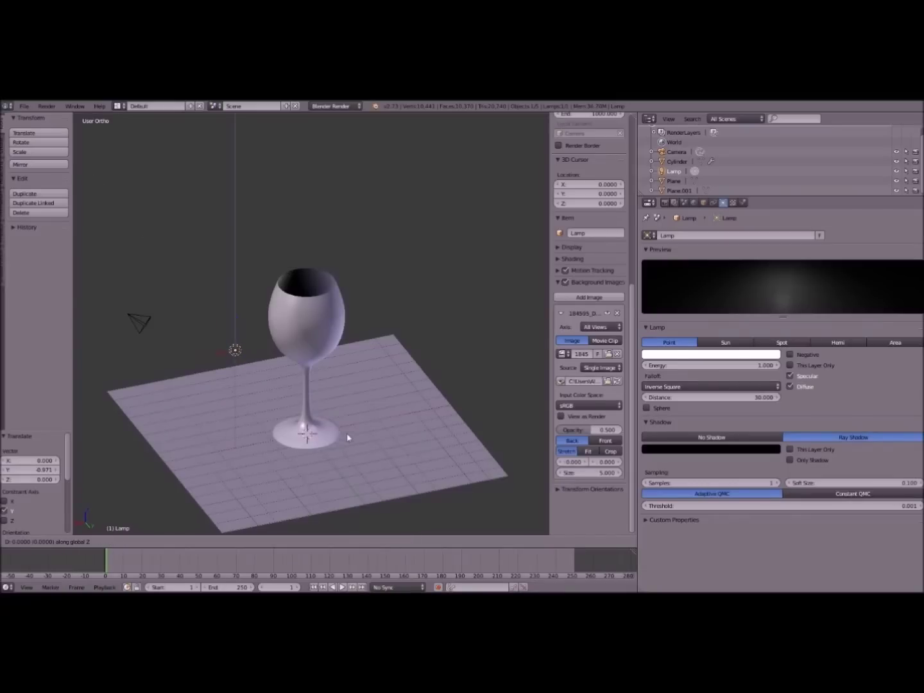
click(366, 315)
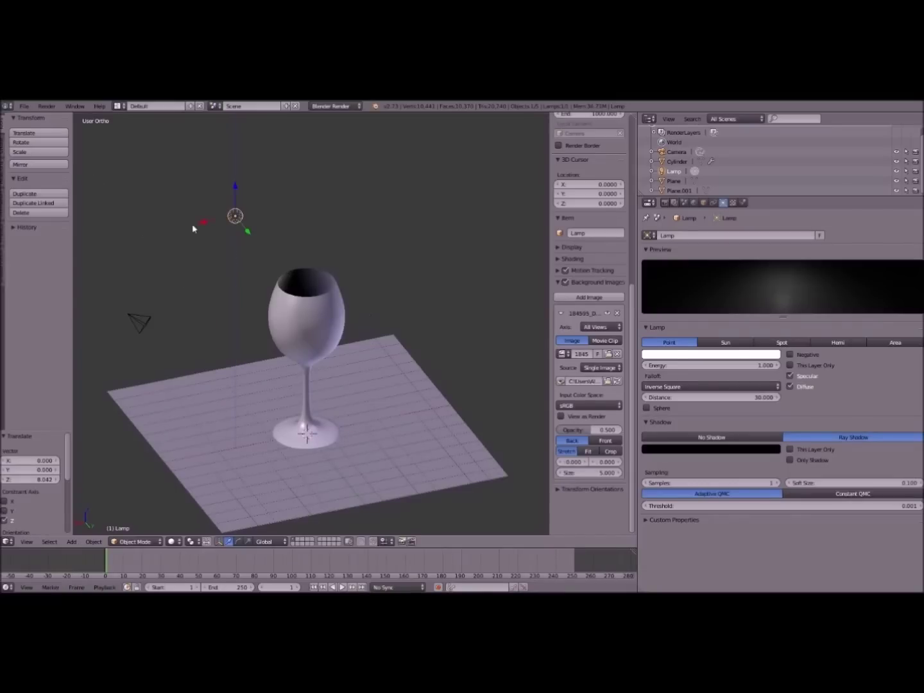
key(g)
key(x)
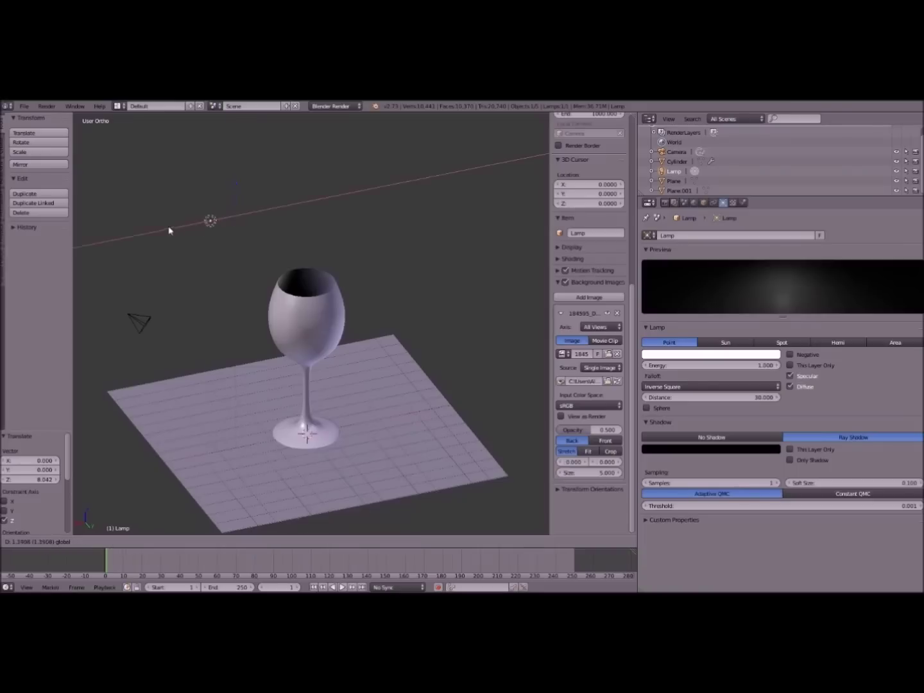
click(150, 229)
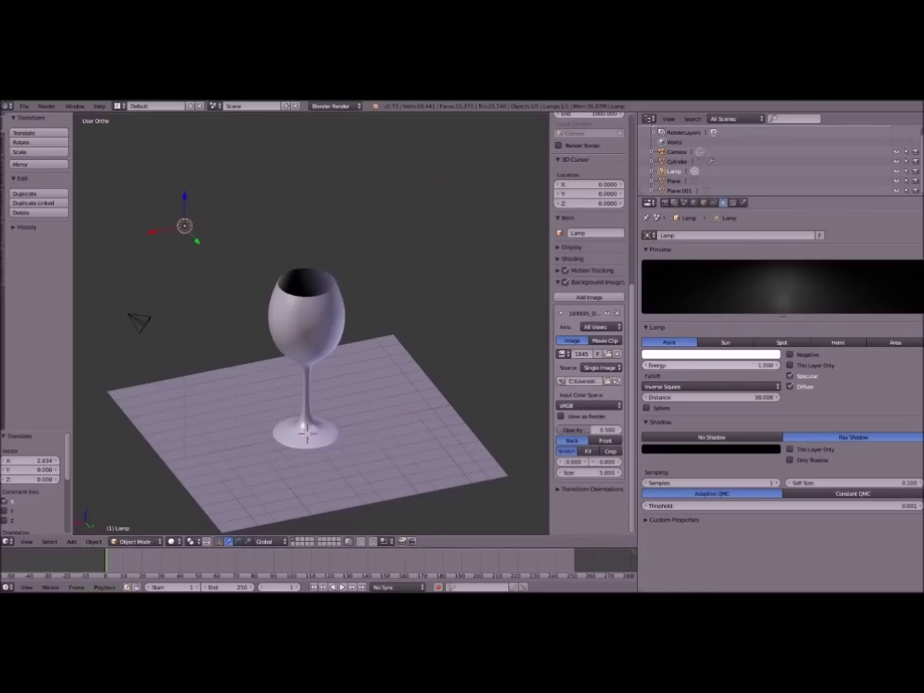
Set the lamp's energy to 1.510 and preview the scene in rendered shading.
drag(711, 366, 725, 365)
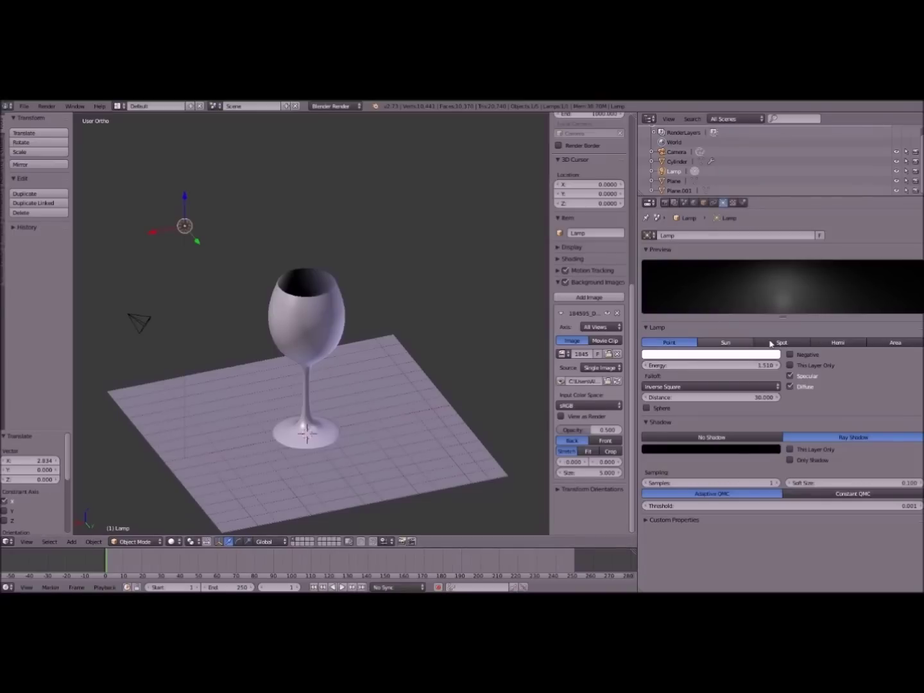
mouse_move(335, 347)
middle_down()
mouse_move(283, 402)
mouse_move(326, 400)
mouse_move(381, 370)
mouse_move(320, 391)
mouse_move(257, 437)
middle_up()
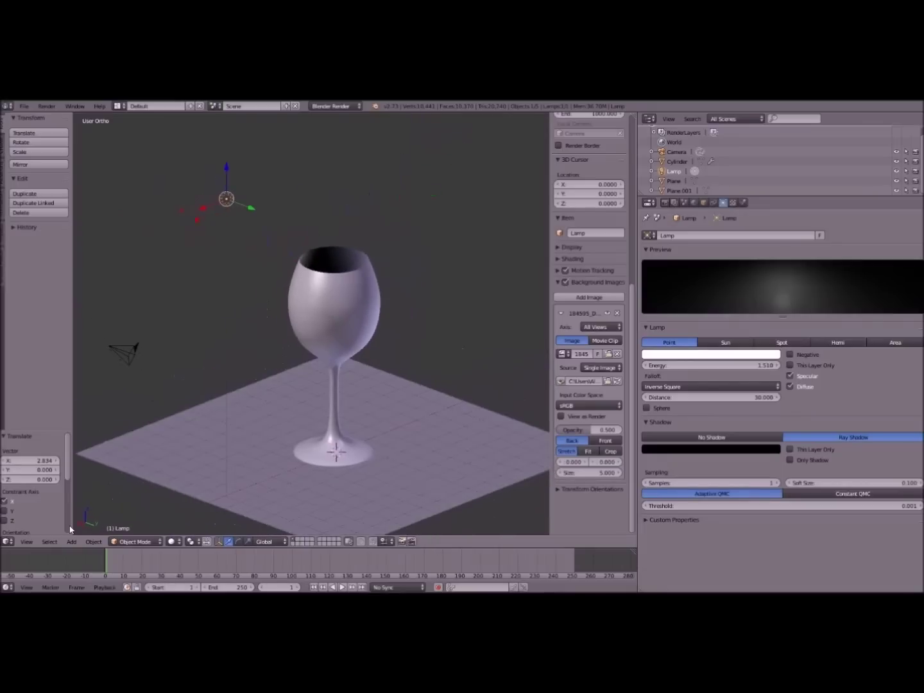
click(171, 541)
click(183, 476)
mouse_move(243, 465)
middle_down()
mouse_move(310, 417)
mouse_move(286, 389)
mouse_move(299, 378)
mouse_move(270, 321)
mouse_move(246, 382)
mouse_move(248, 367)
middle_up()
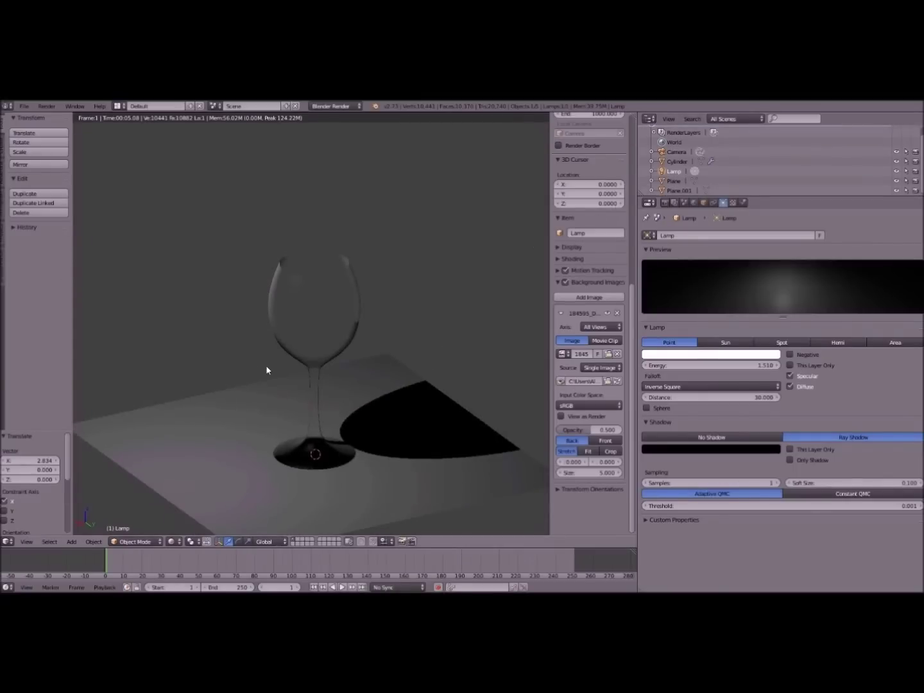
Lower the lamp about 4.91 along the Z axis while watching the rendered shadow.
key(g)
key(z)
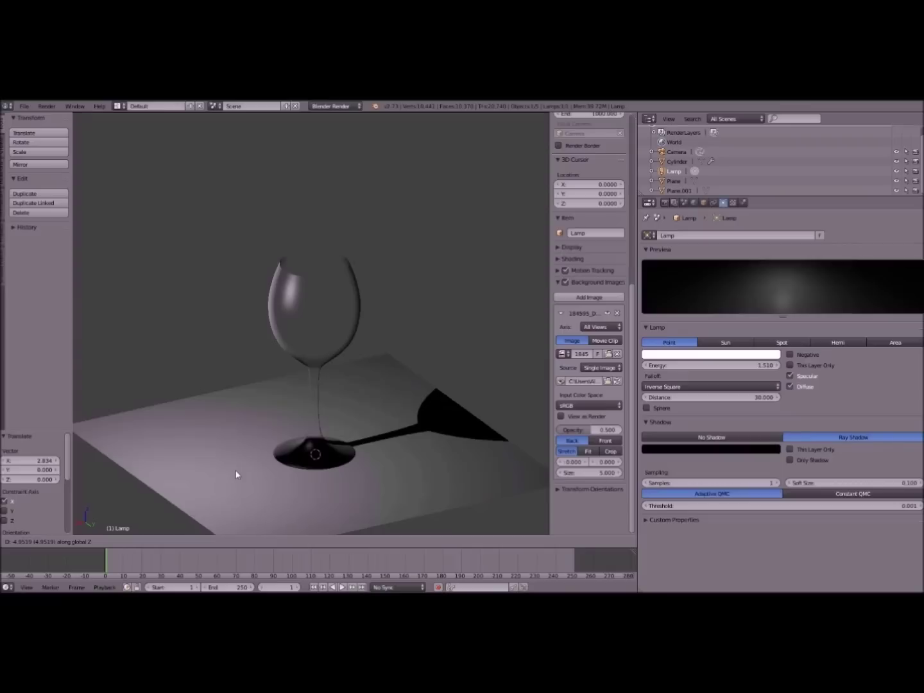
click(236, 474)
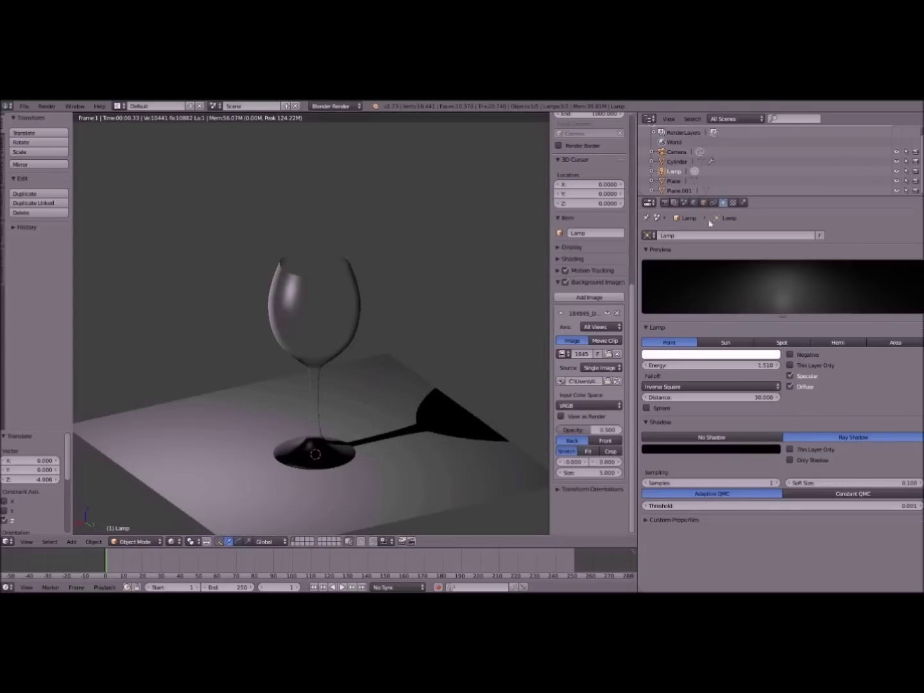
Select the wine glass and raise its material's specular intensity to about 0.868.
right_click(312, 330)
scroll(663, 379, up, 2)
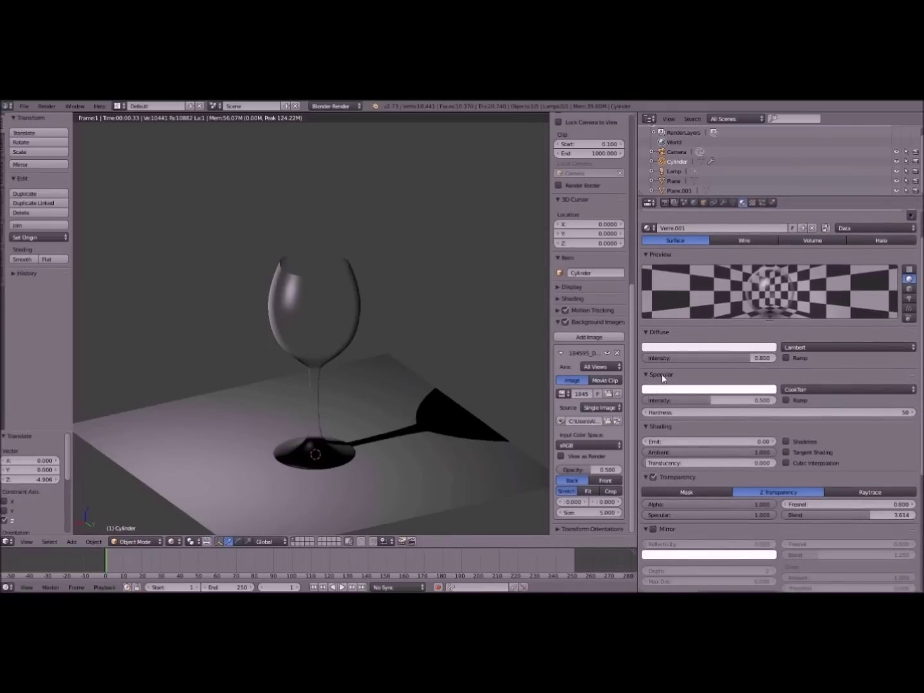
scroll(693, 378, down, 1)
scroll(680, 381, up, 1)
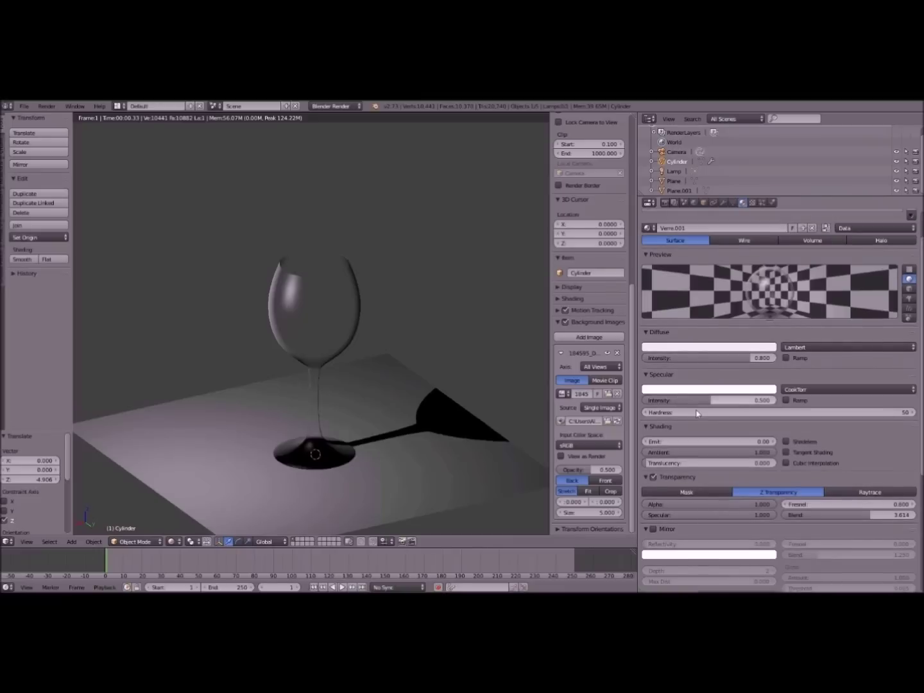
drag(709, 400, 760, 402)
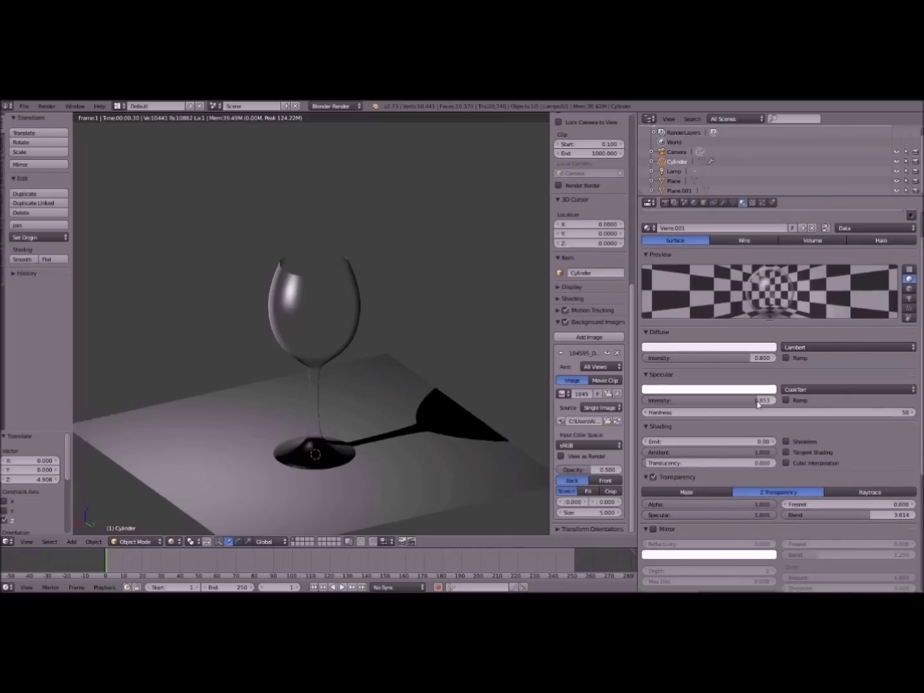
drag(761, 401, 764, 399)
Switch the glass material's specular shader model to WardIso and set its specular intensity to 0.362.
click(765, 389)
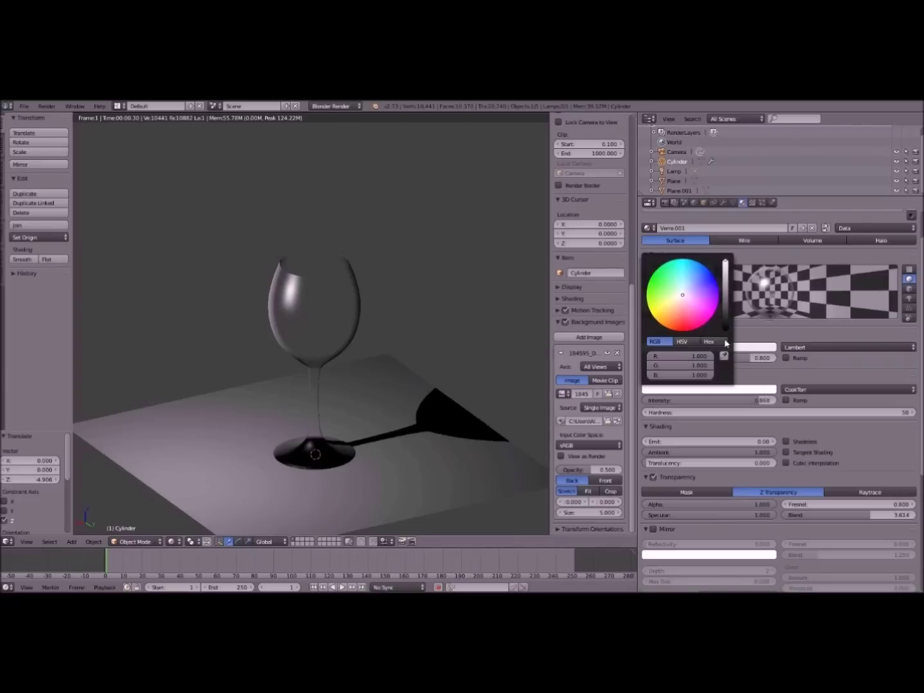
click(810, 386)
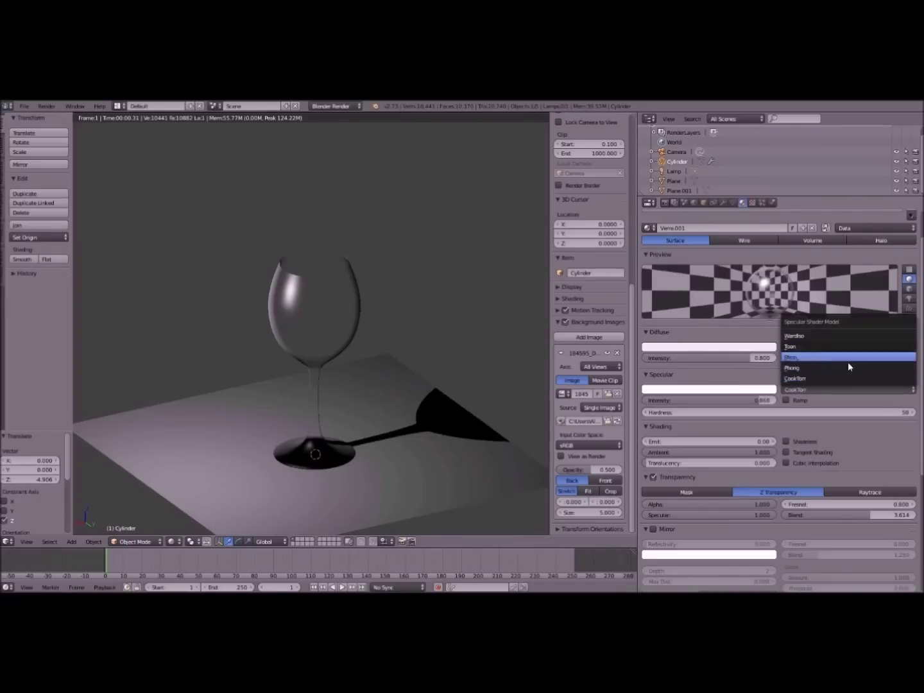
click(809, 335)
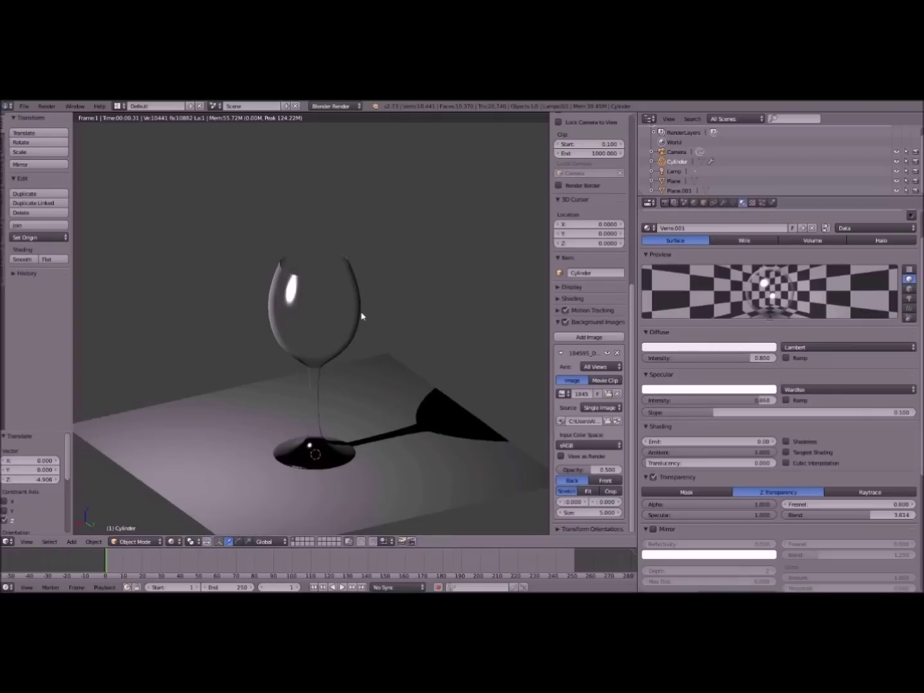
middle_drag(367, 305, 455, 272)
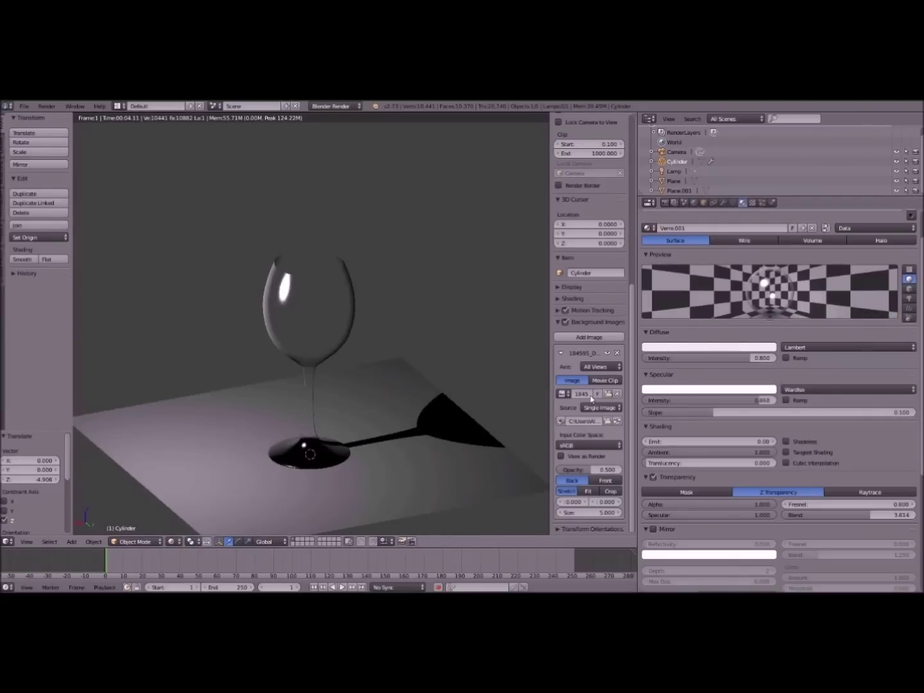
drag(758, 401, 696, 403)
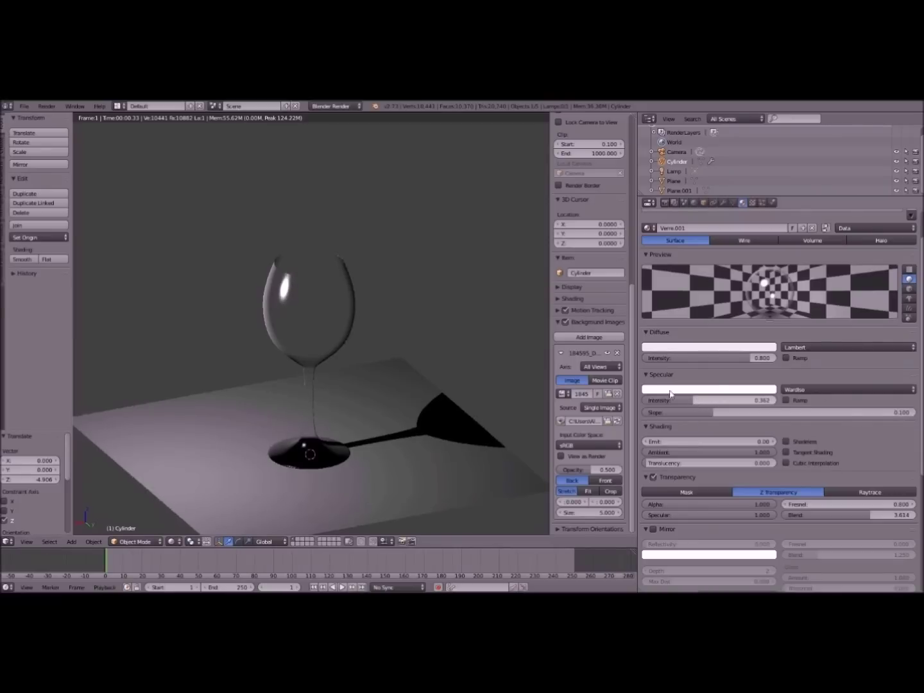
Examine the glass's highlights, transparency and shadow on the plane from several angles in the rendered preview.
middle_drag(386, 361, 379, 334)
middle_drag(255, 308, 360, 332)
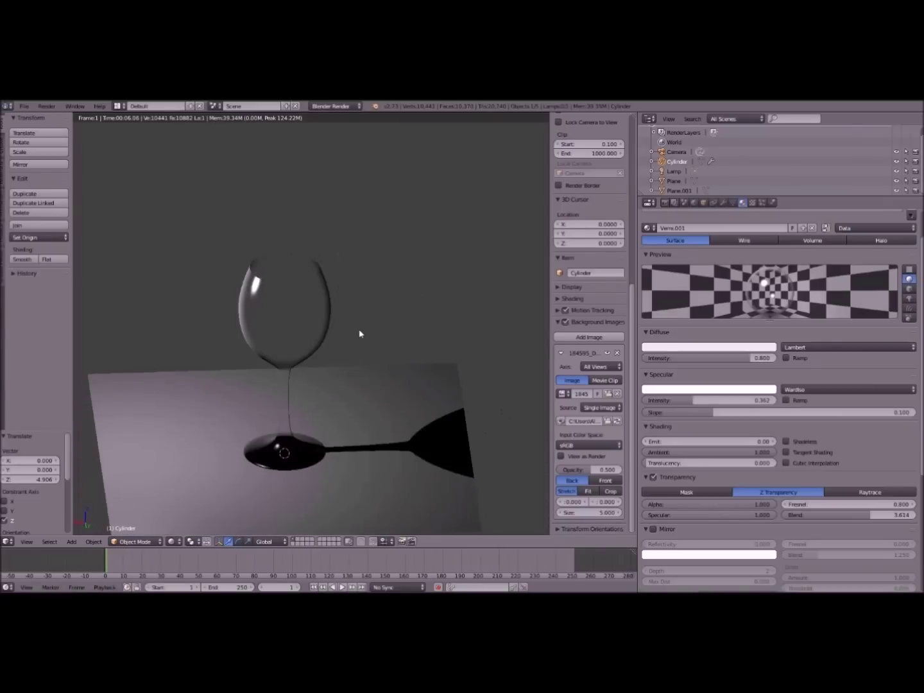
middle_drag(360, 332, 406, 317)
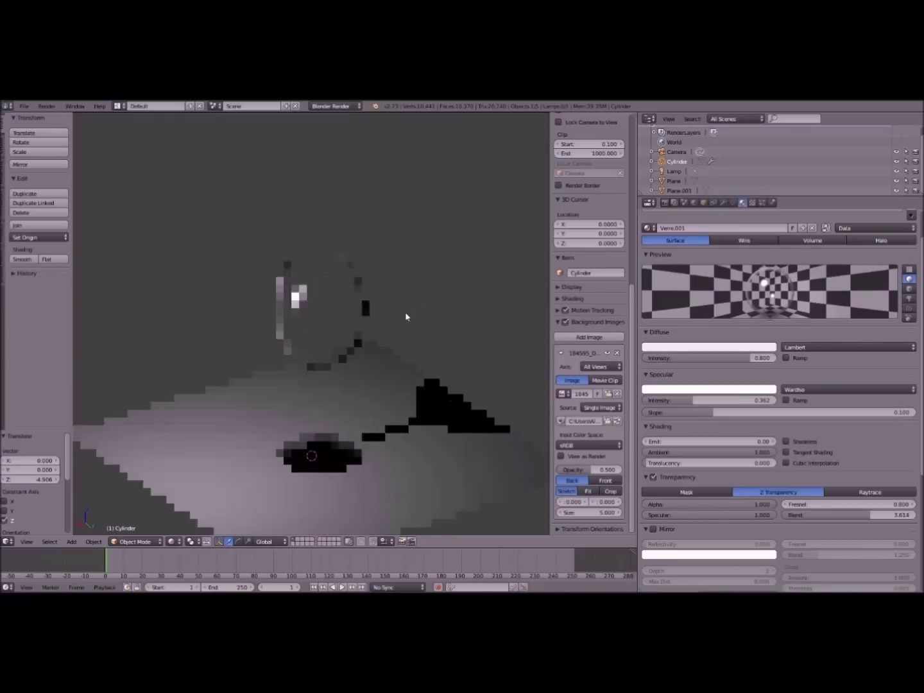
scroll(775, 402, up, 2)
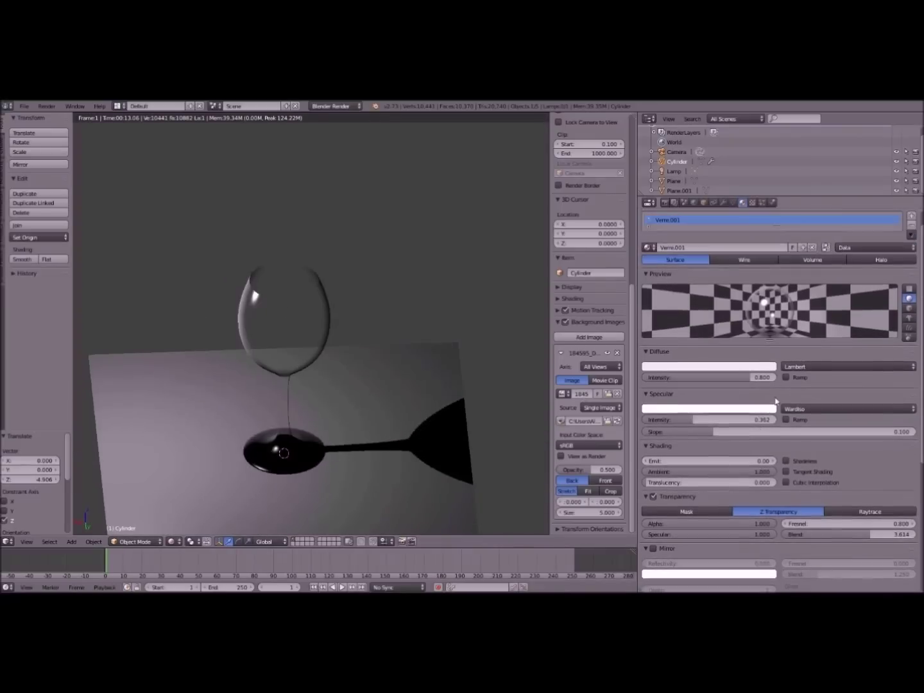
scroll(776, 402, down, 8)
scroll(782, 443, up, 8)
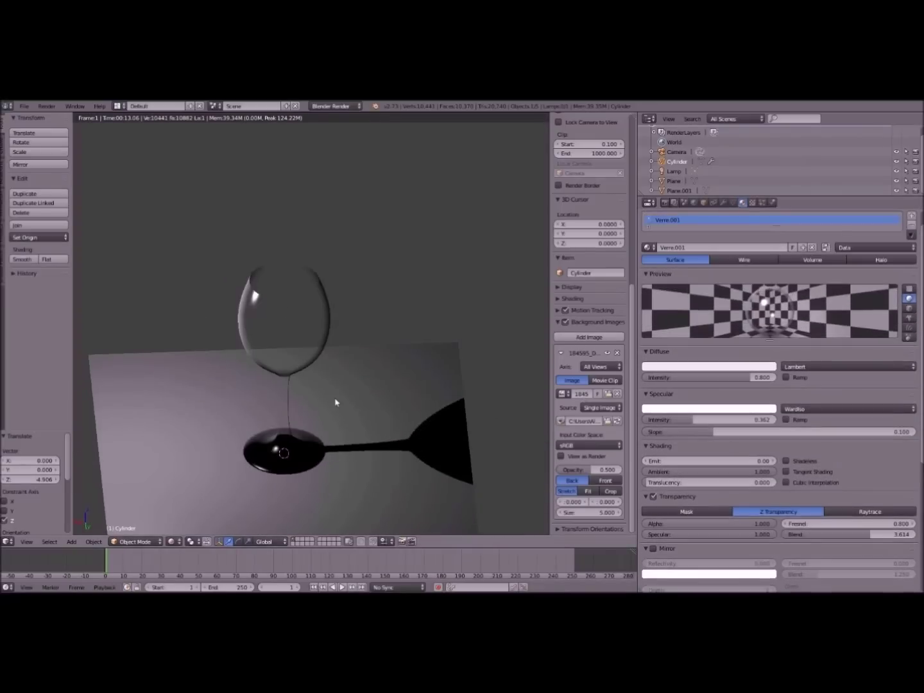
middle_drag(336, 403, 342, 391)
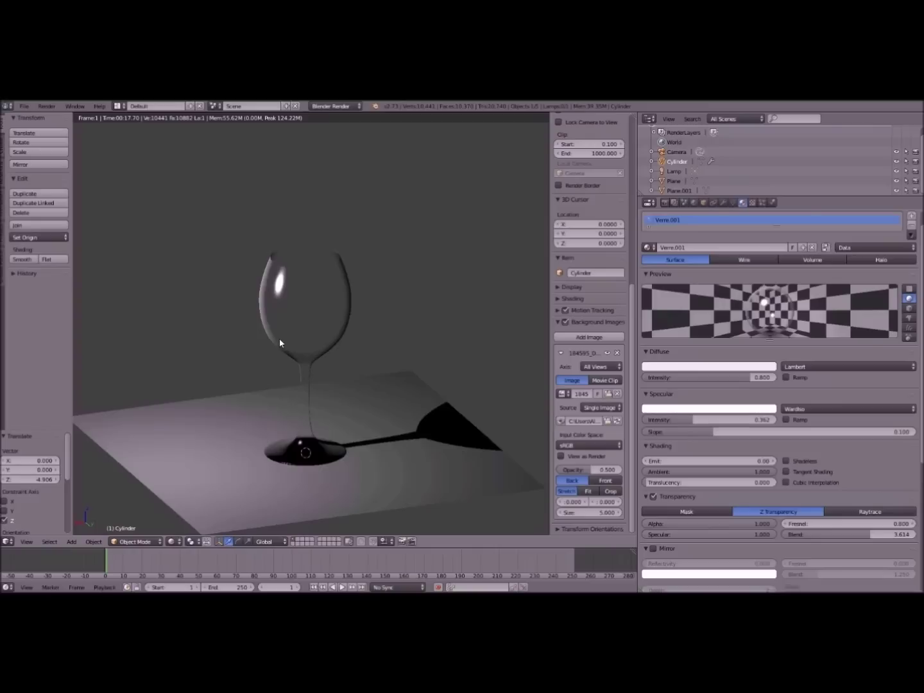
middle_drag(279, 339, 279, 373)
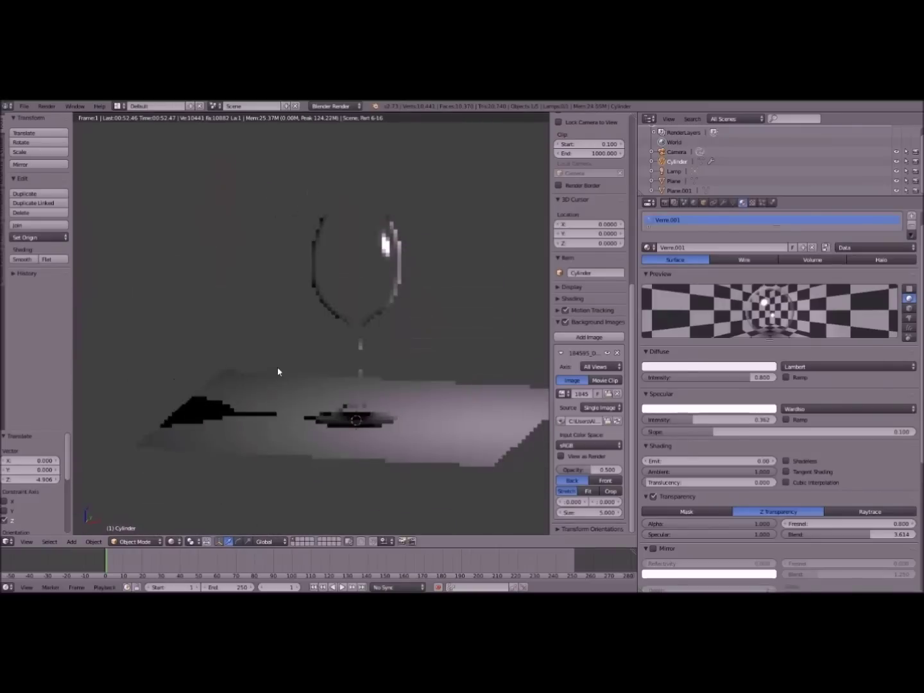
middle_drag(449, 375, 387, 355)
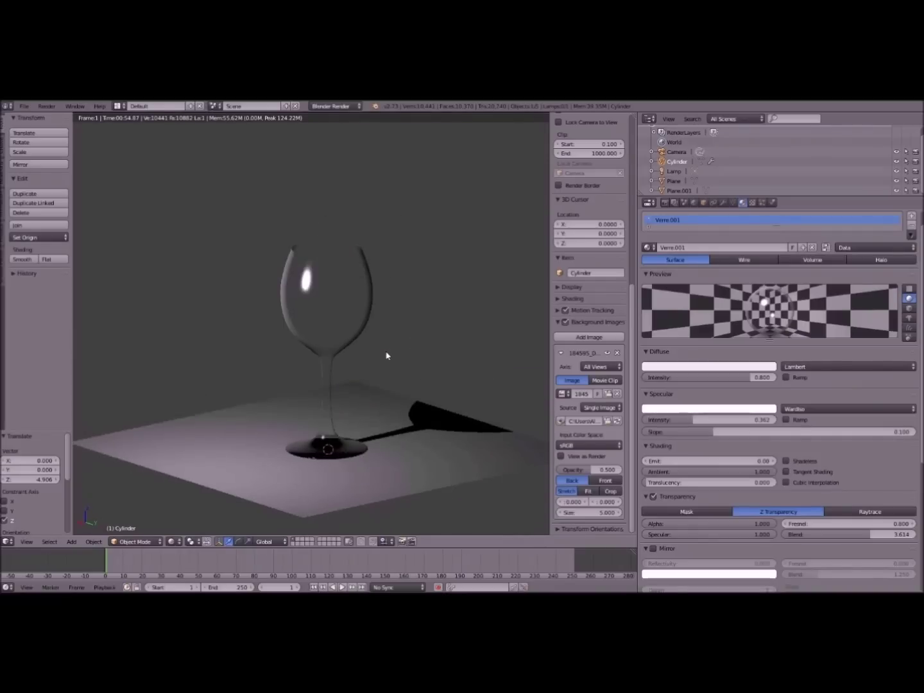